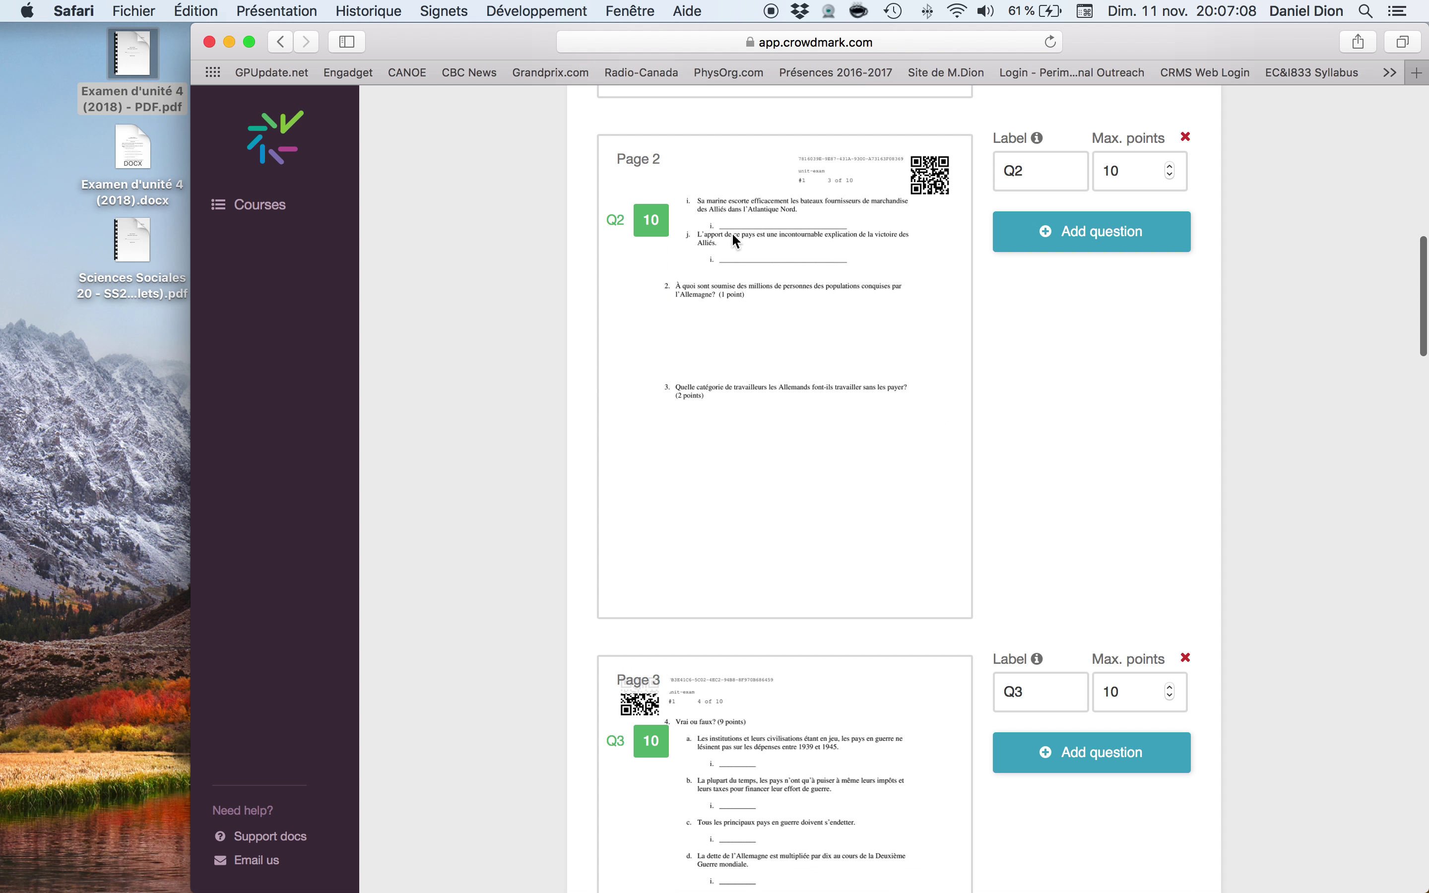
# - Review the question placement on the Unit Exam pages, save it and continue to the students' email entry field
pyautogui.scroll(-10, 748, 454)
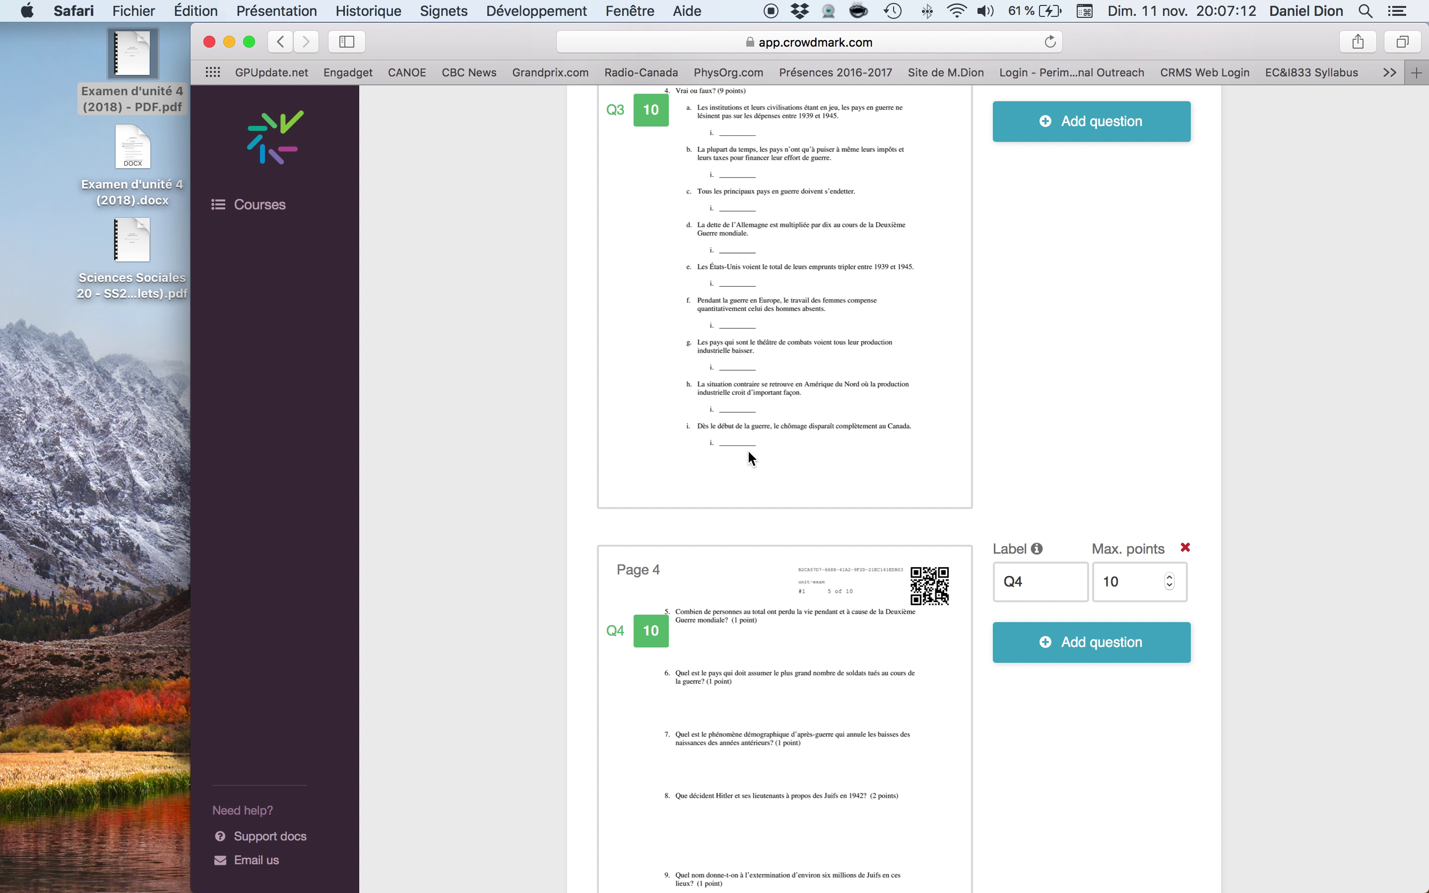
pyautogui.scroll(15, 748, 452)
pyautogui.scroll(15, 748, 450)
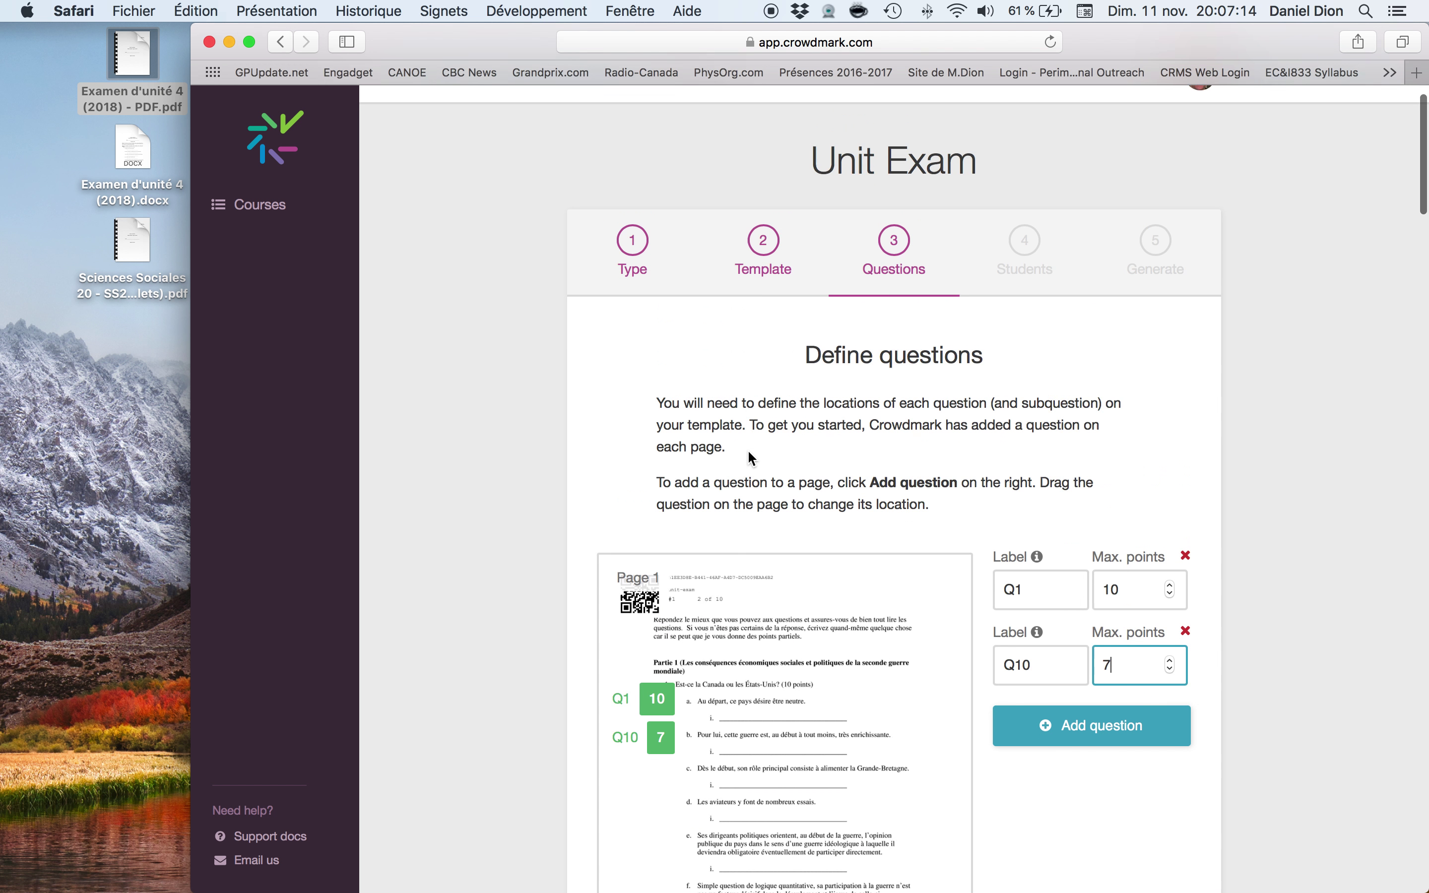
pyautogui.scroll(-20, 914, 461)
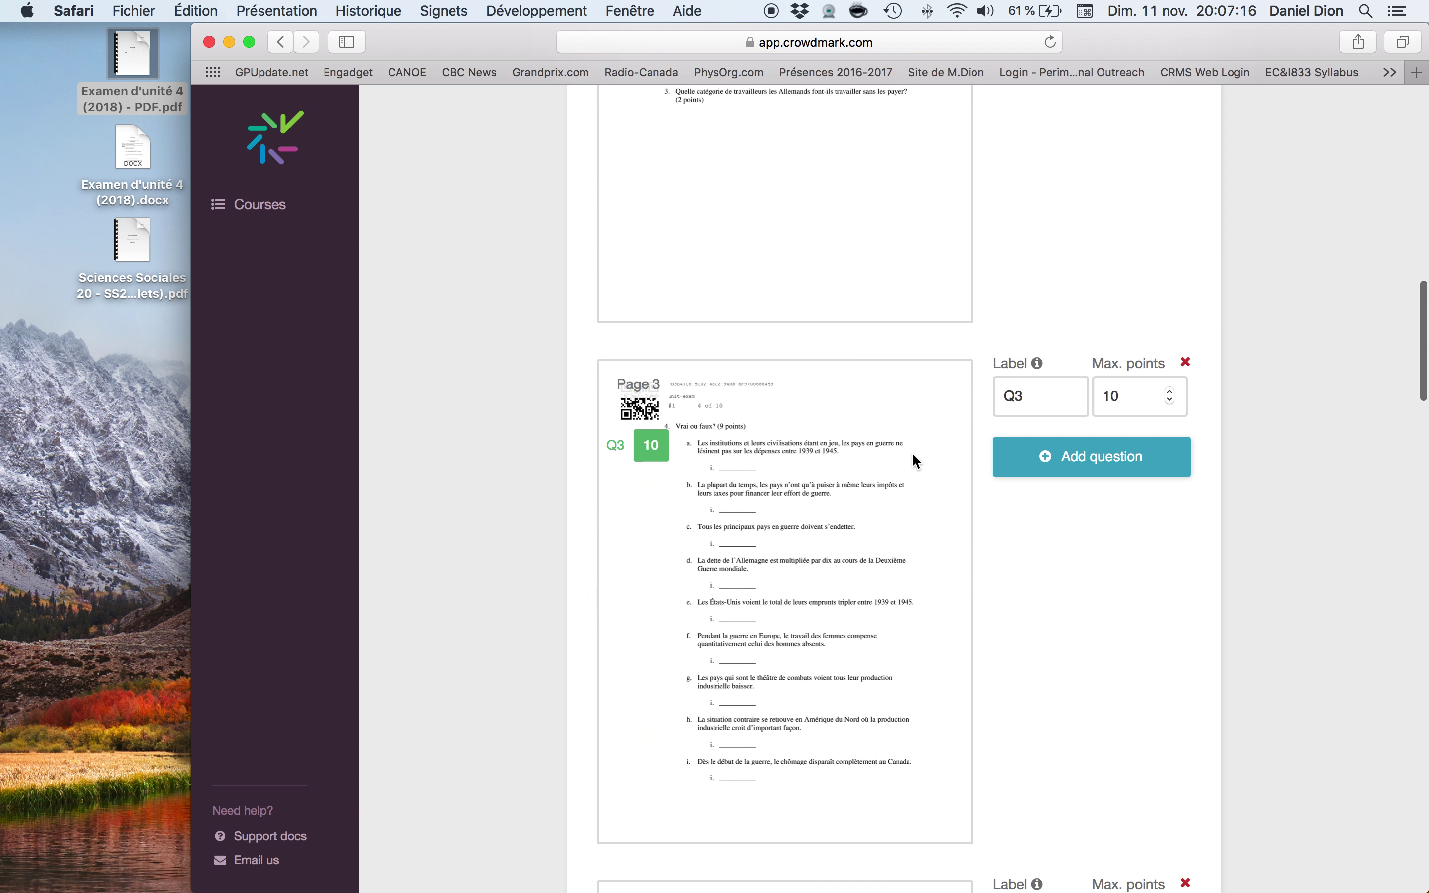
pyautogui.scroll(-5, 914, 461)
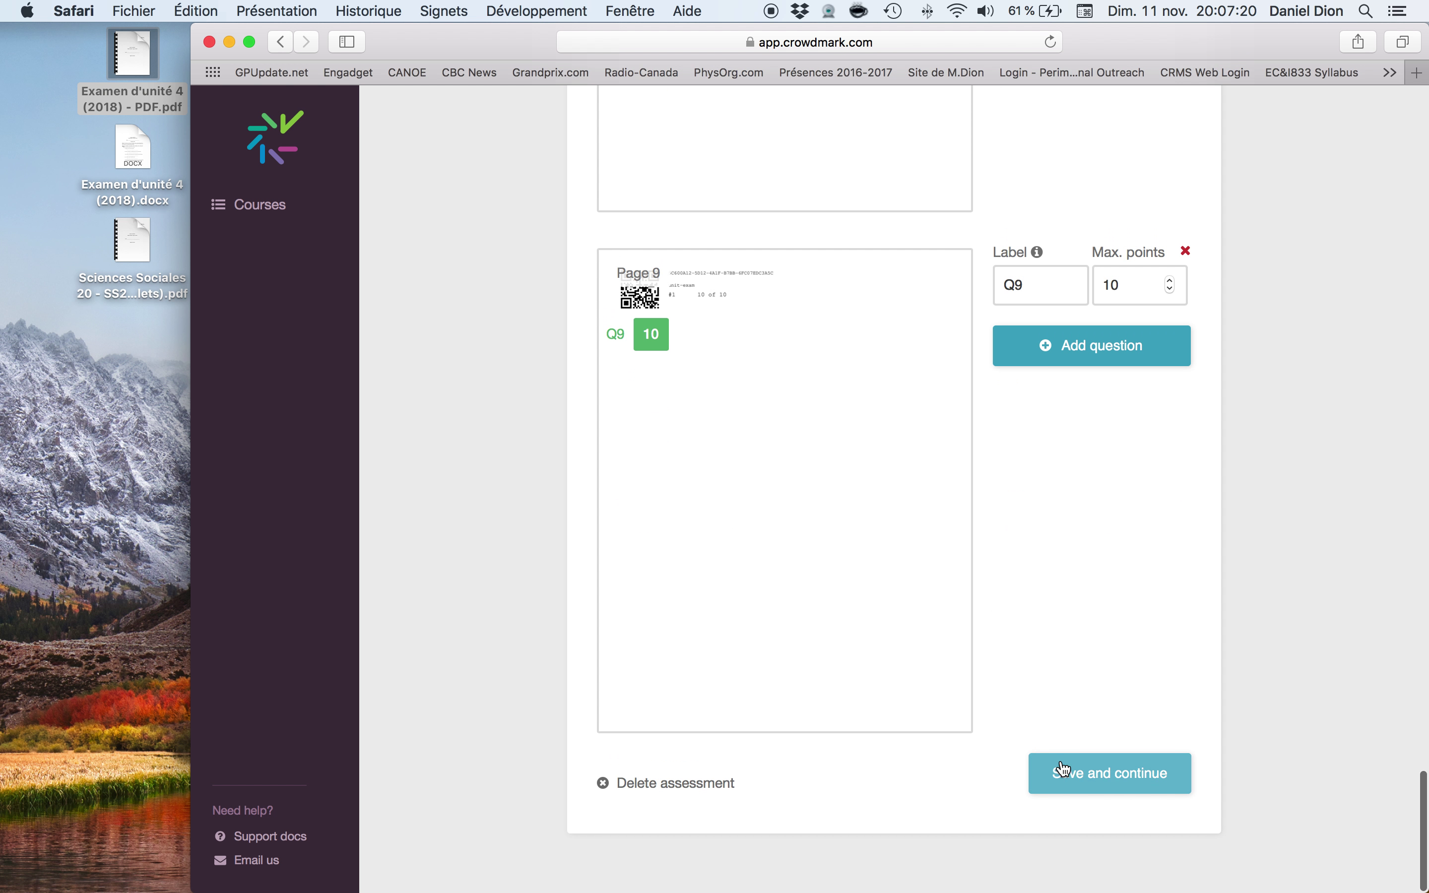
pyautogui.click(1099, 785)
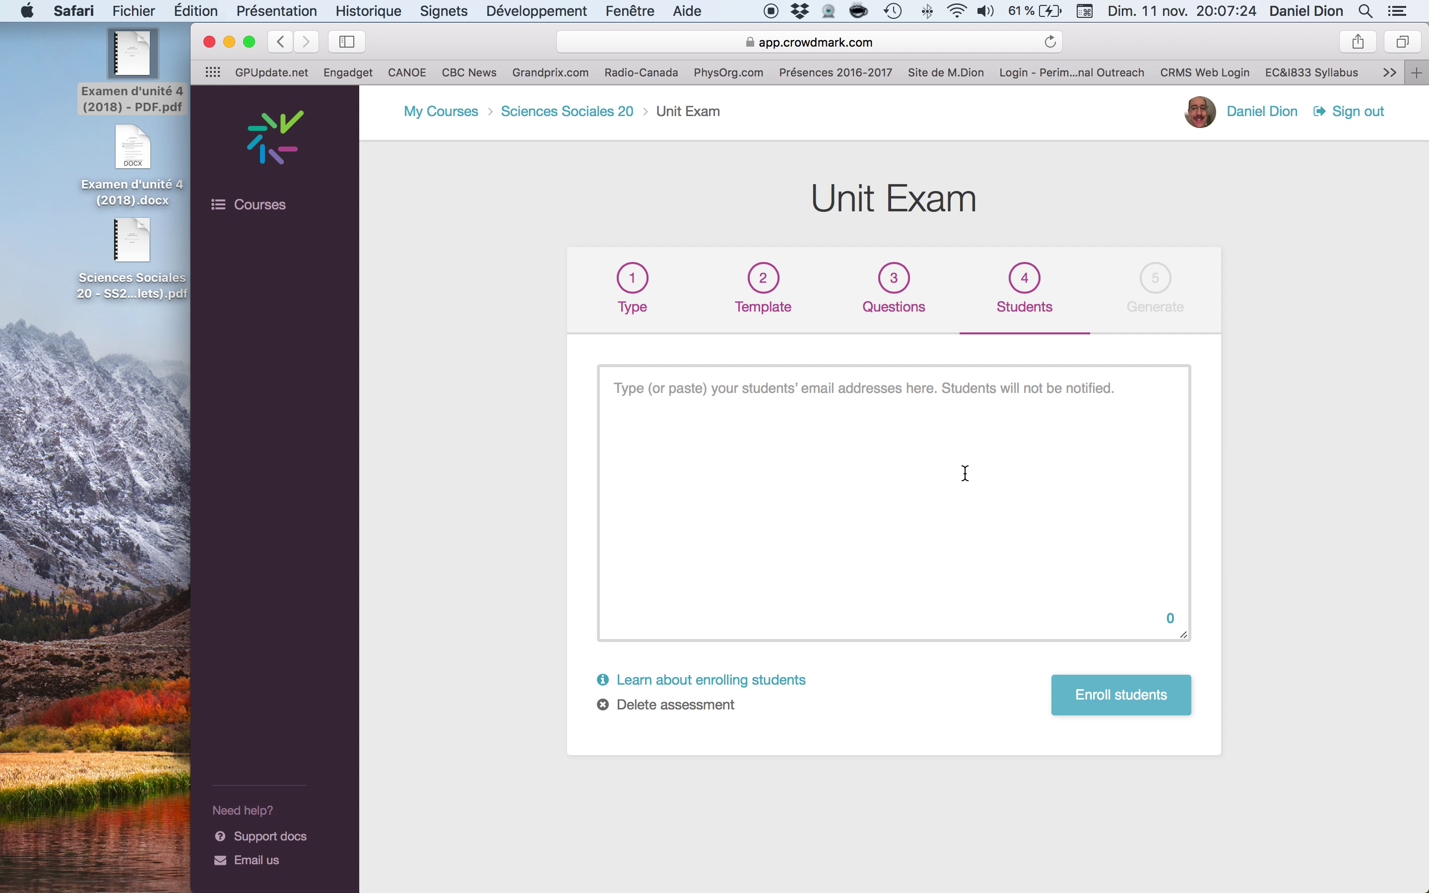
pyautogui.click(904, 420)
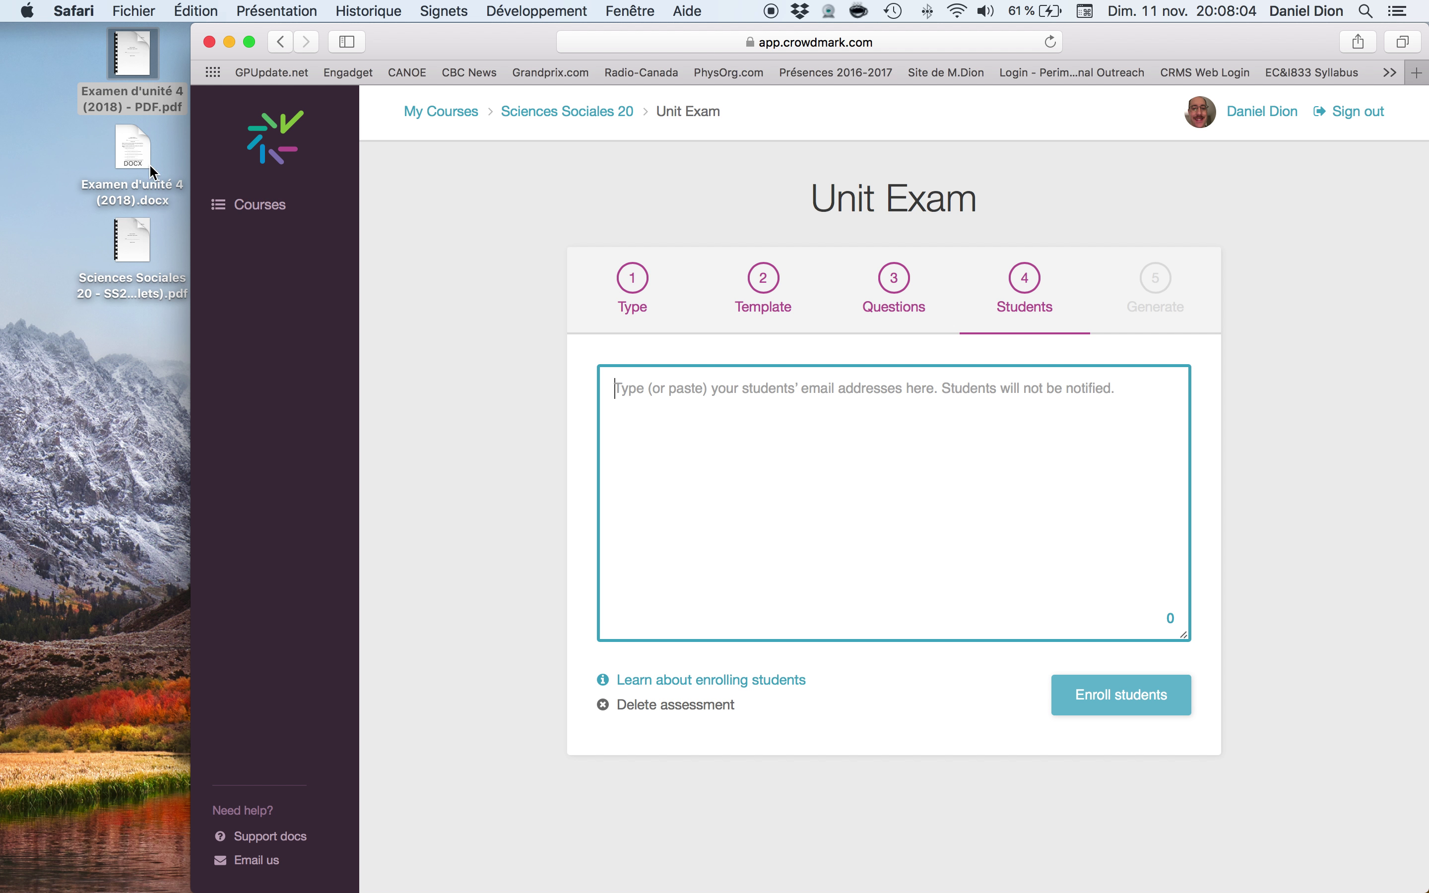
# - Open the Sciences Sociales 20 - SS20 Unité 4 (23 booklets) PDF and look through the first booklet up to page 4
pyautogui.doubleClick(139, 247)
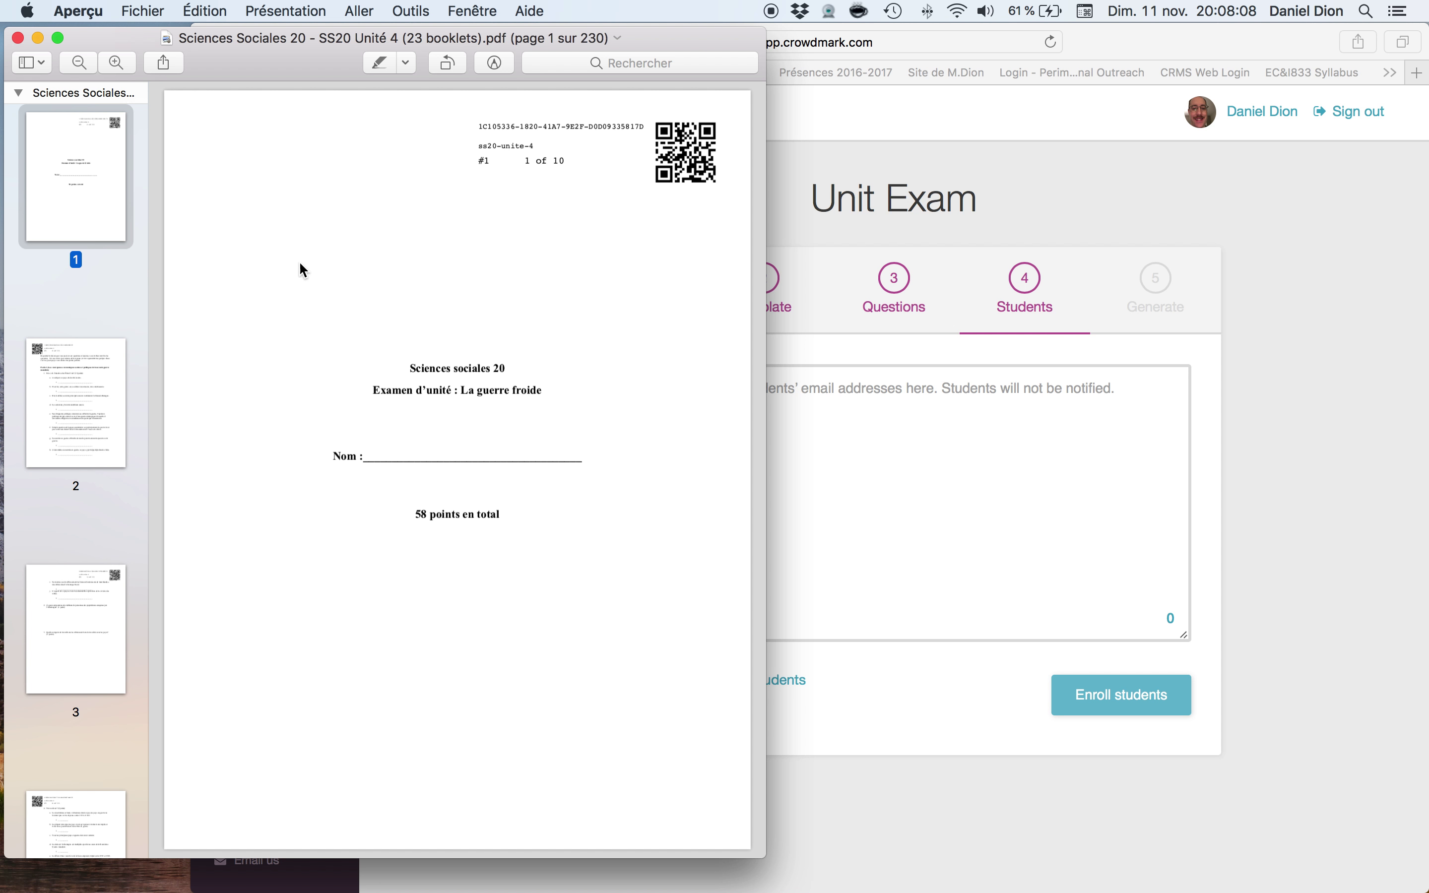
pyautogui.scroll(-3, 435, 263)
pyautogui.scroll(3, 481, 263)
pyautogui.scroll(-8, 721, 217)
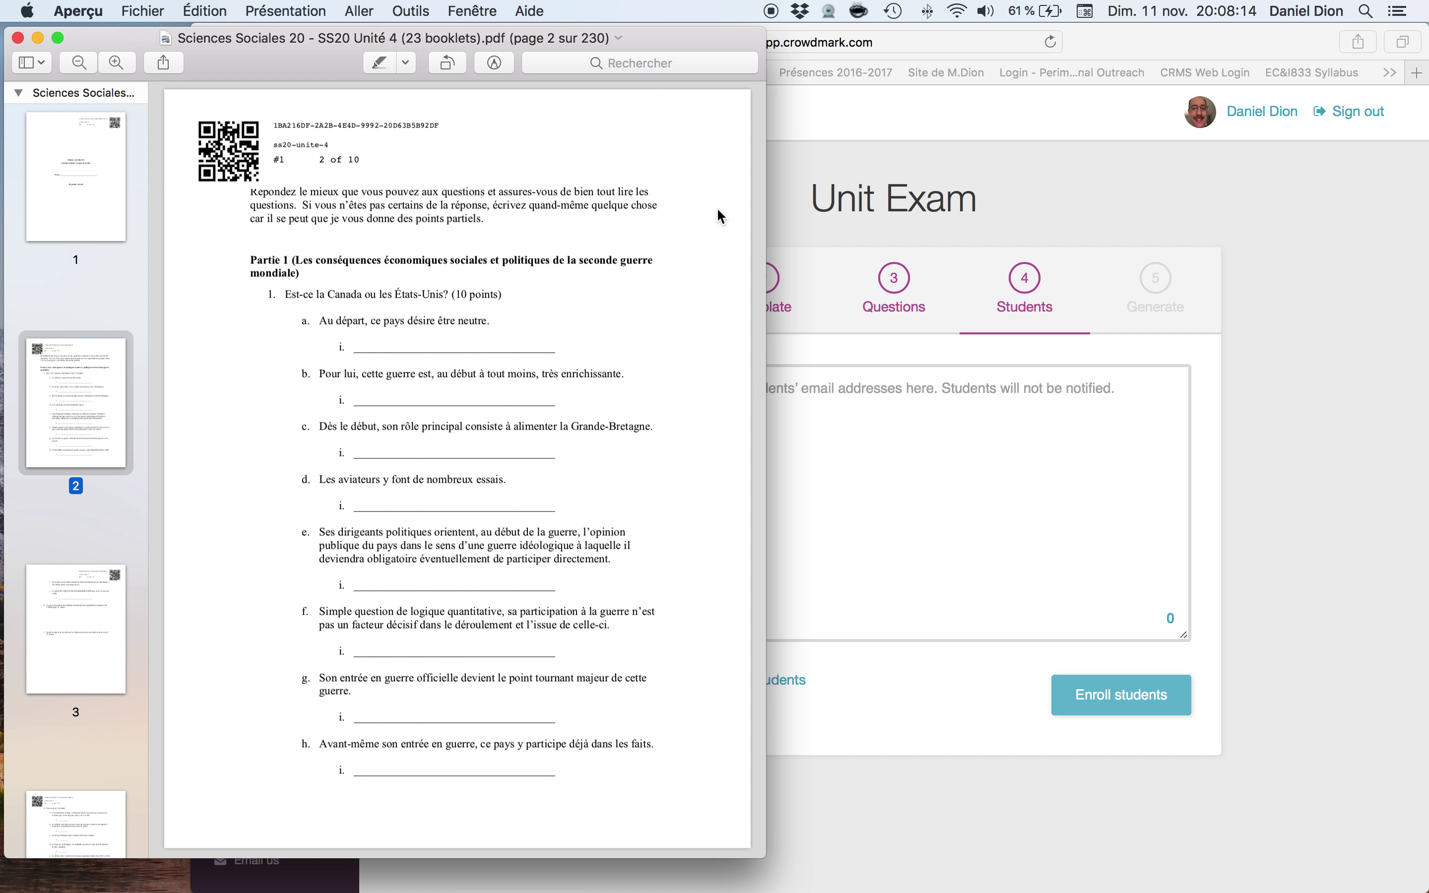
pyautogui.scroll(-4, 720, 217)
pyautogui.scroll(-5, 62, 283)
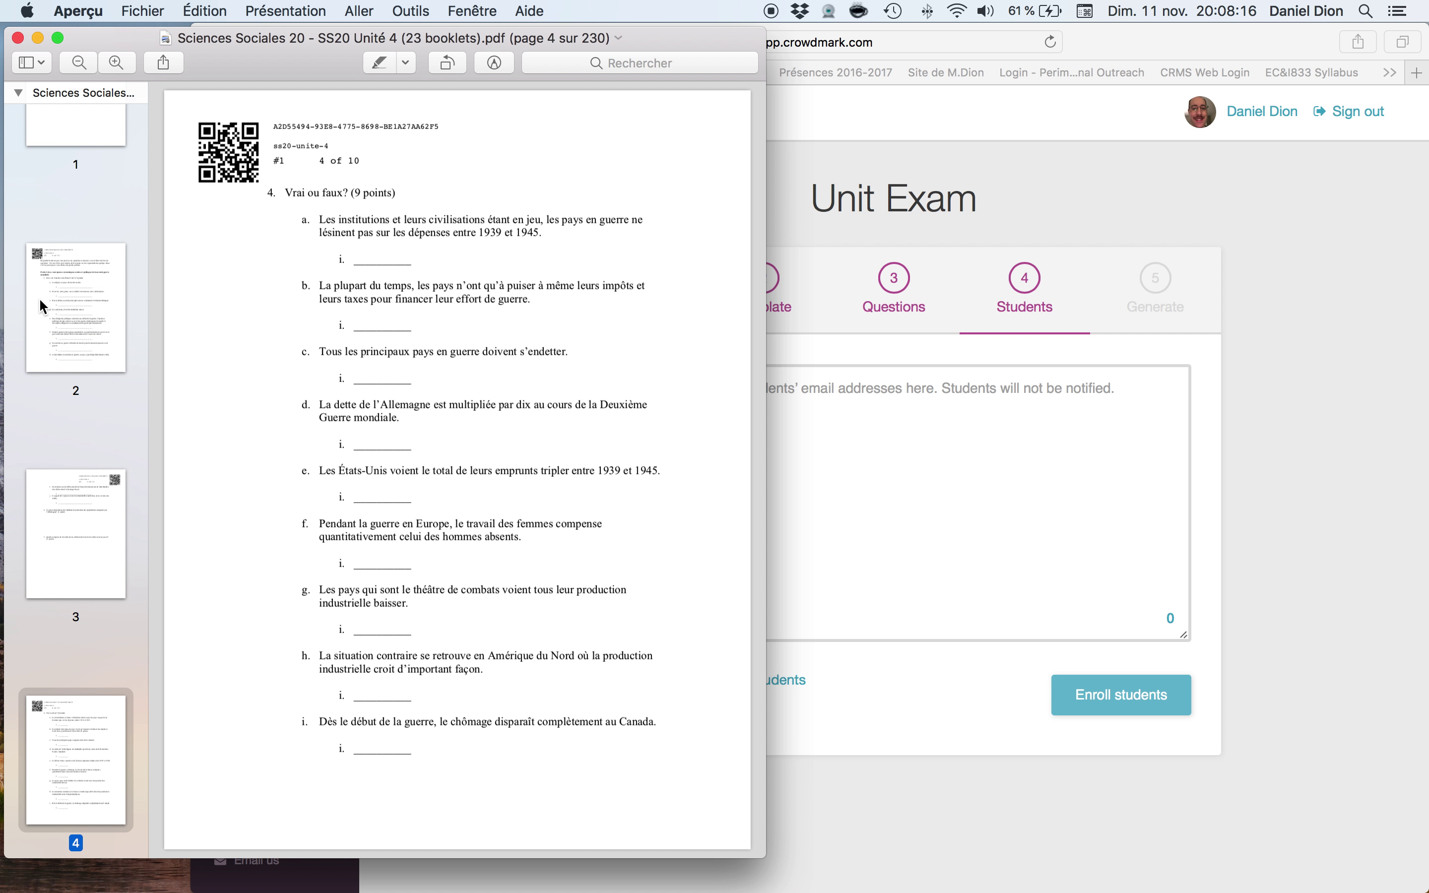
# - Browse the PDF's page thumbnails through to the last booklet and view pages 229 and 228
pyautogui.scroll(-10, 39, 297)
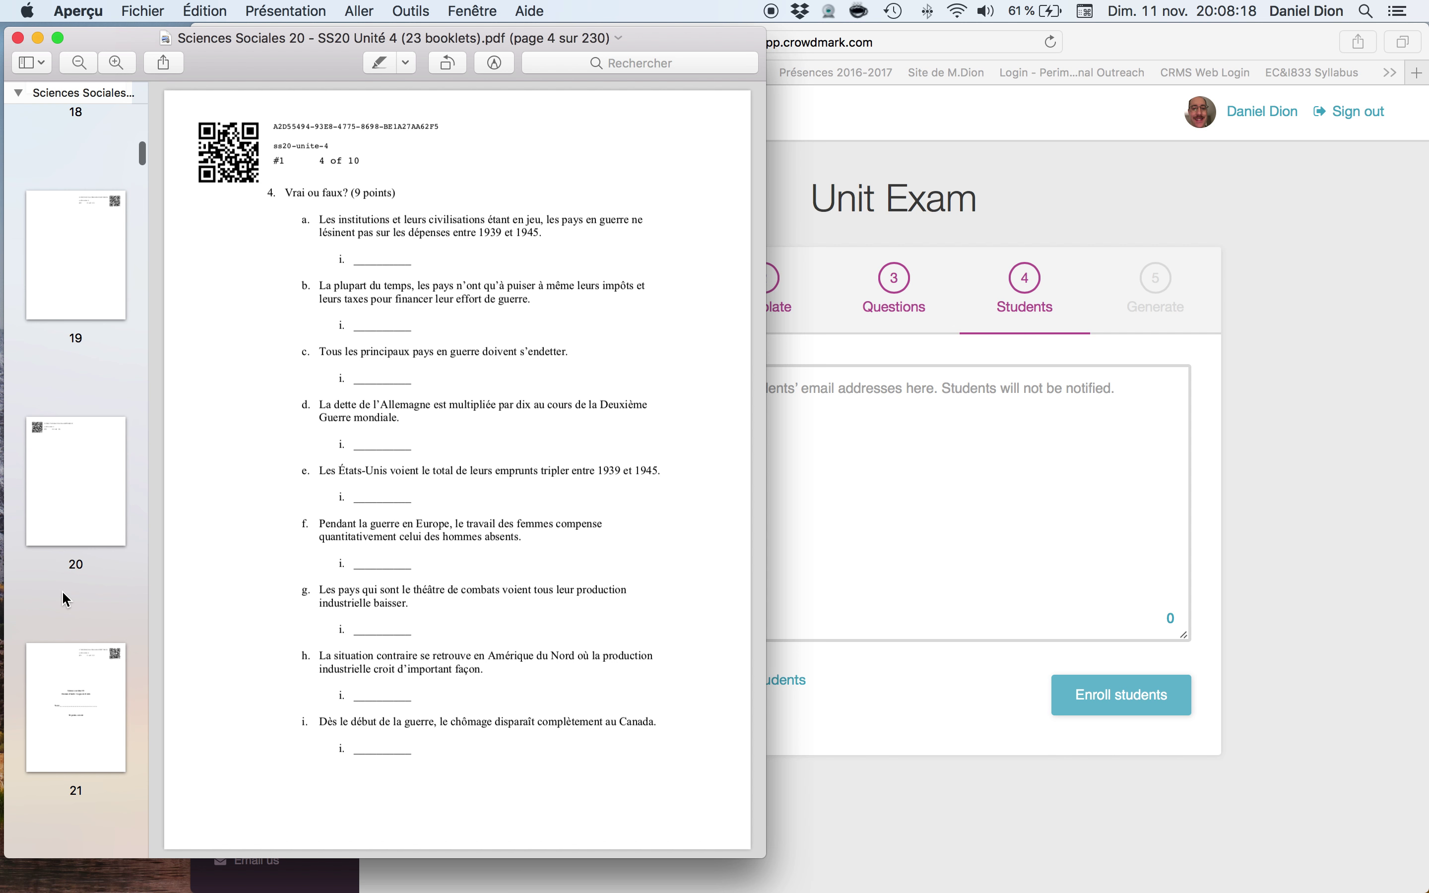
pyautogui.scroll(-12, 62, 590)
pyautogui.scroll(-20, 64, 595)
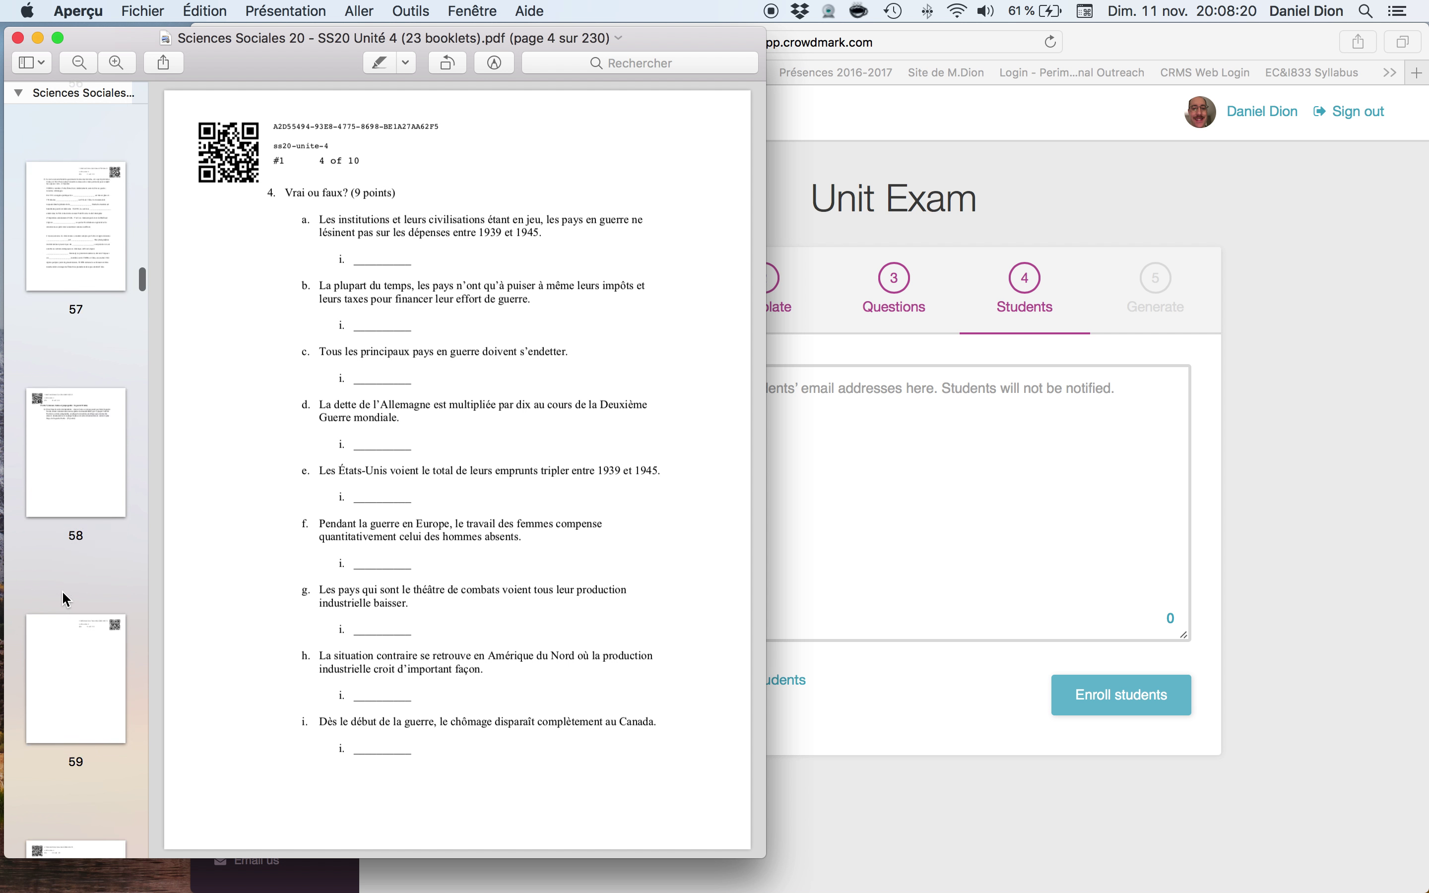
pyautogui.click(71, 515)
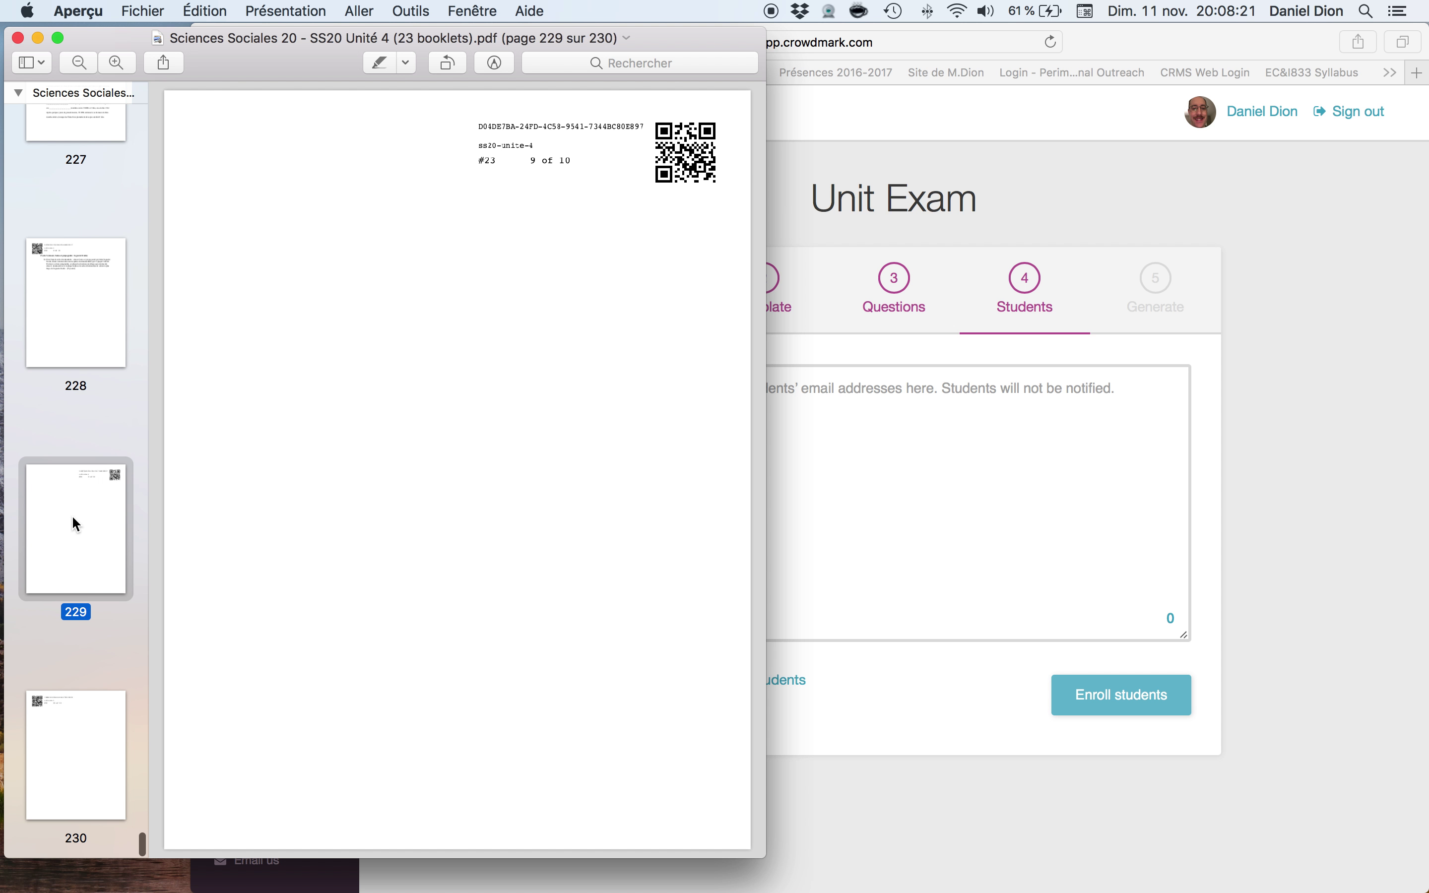
pyautogui.click(93, 326)
# - Compare the cover and page 2 of the first booklet with page 12 in the second booklet, and close the PDF
pyautogui.scroll(20, 93, 322)
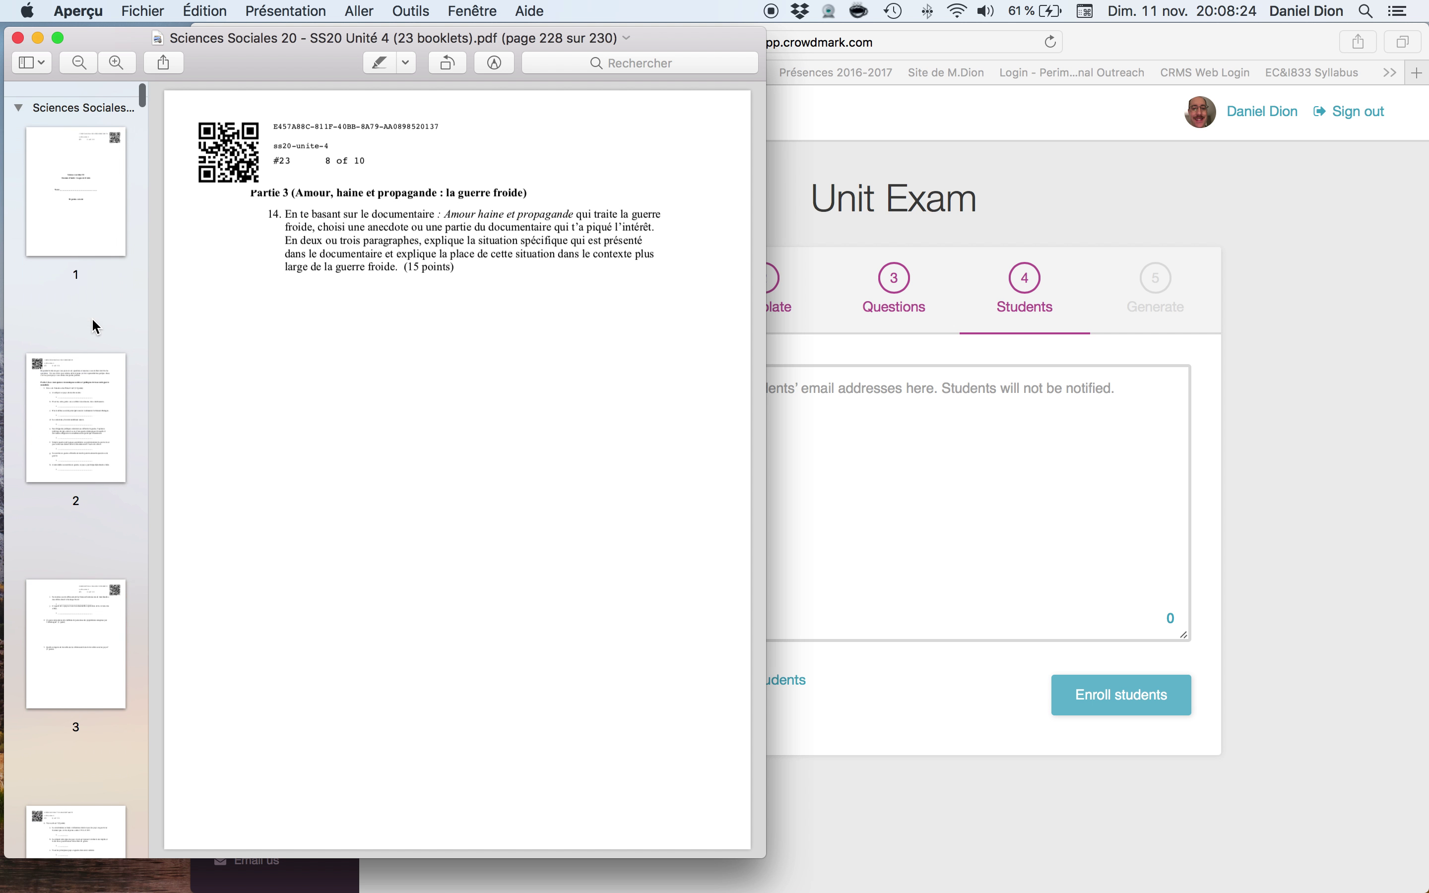
pyautogui.click(90, 156)
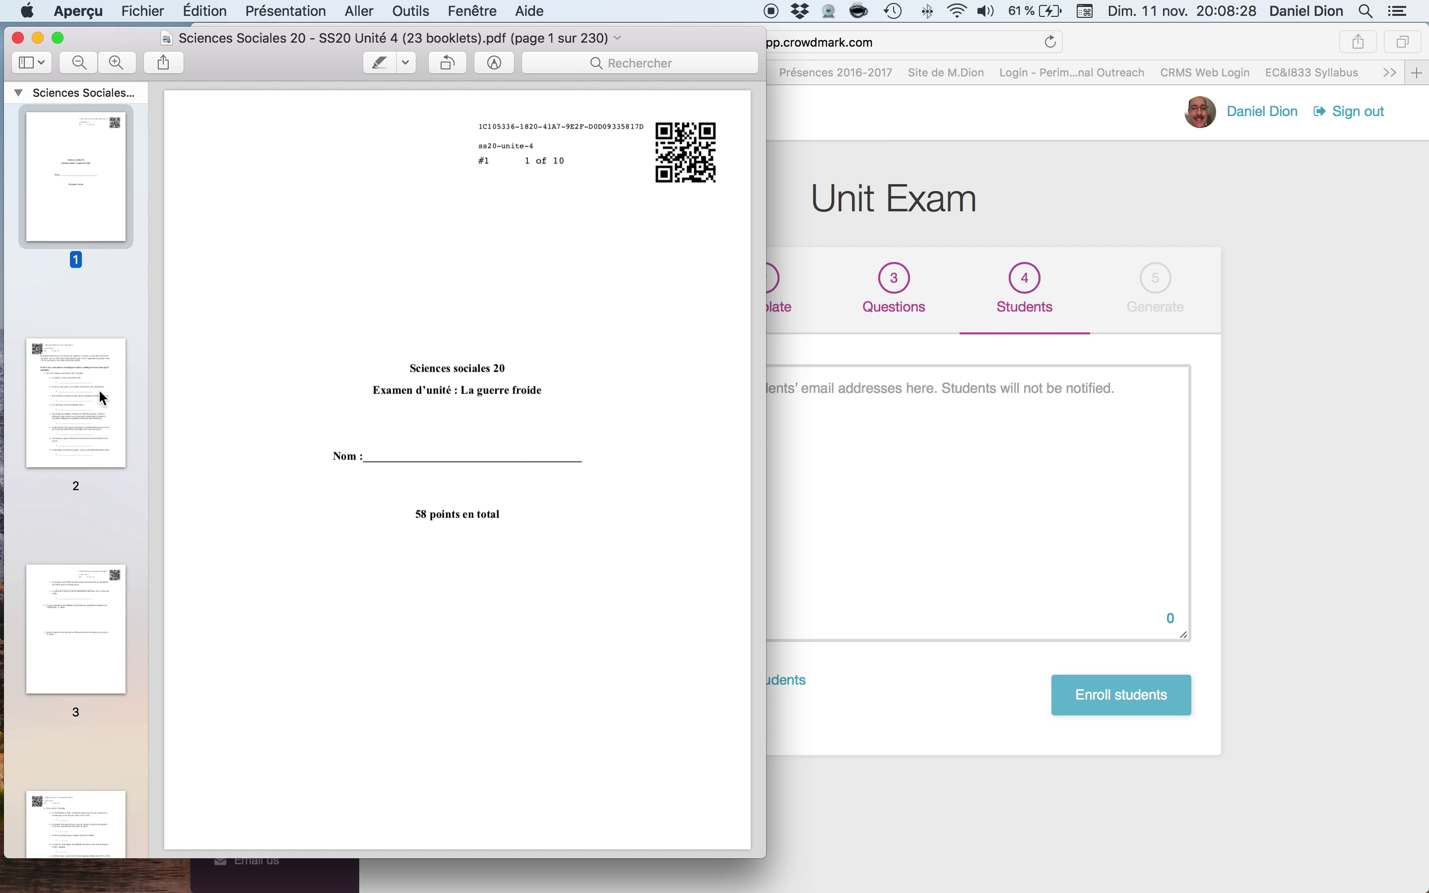
pyautogui.click(91, 414)
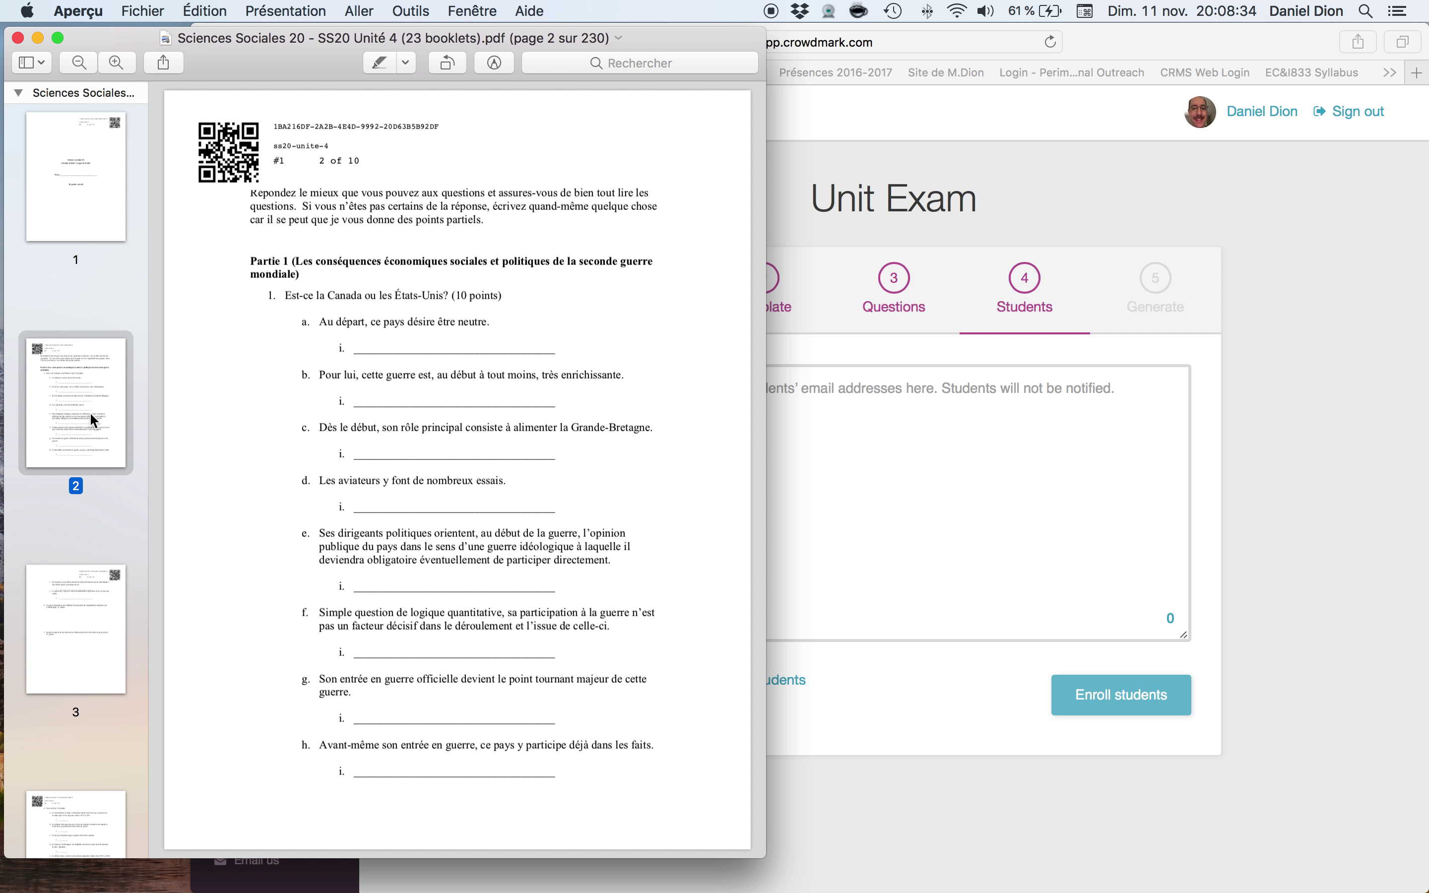
pyautogui.scroll(-10, 90, 415)
pyautogui.click(90, 413)
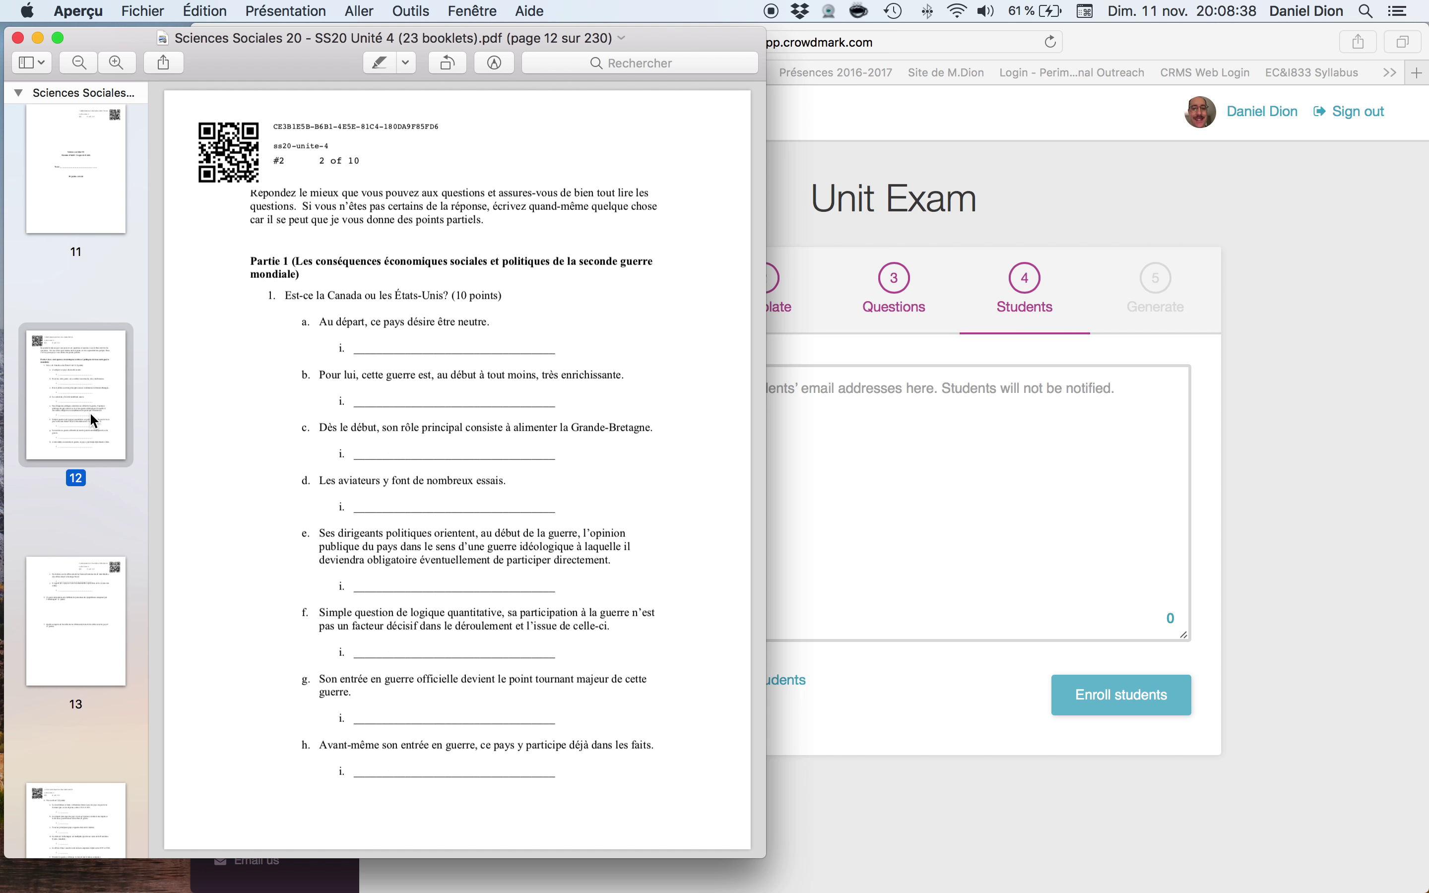
pyautogui.scroll(-1, 89, 411)
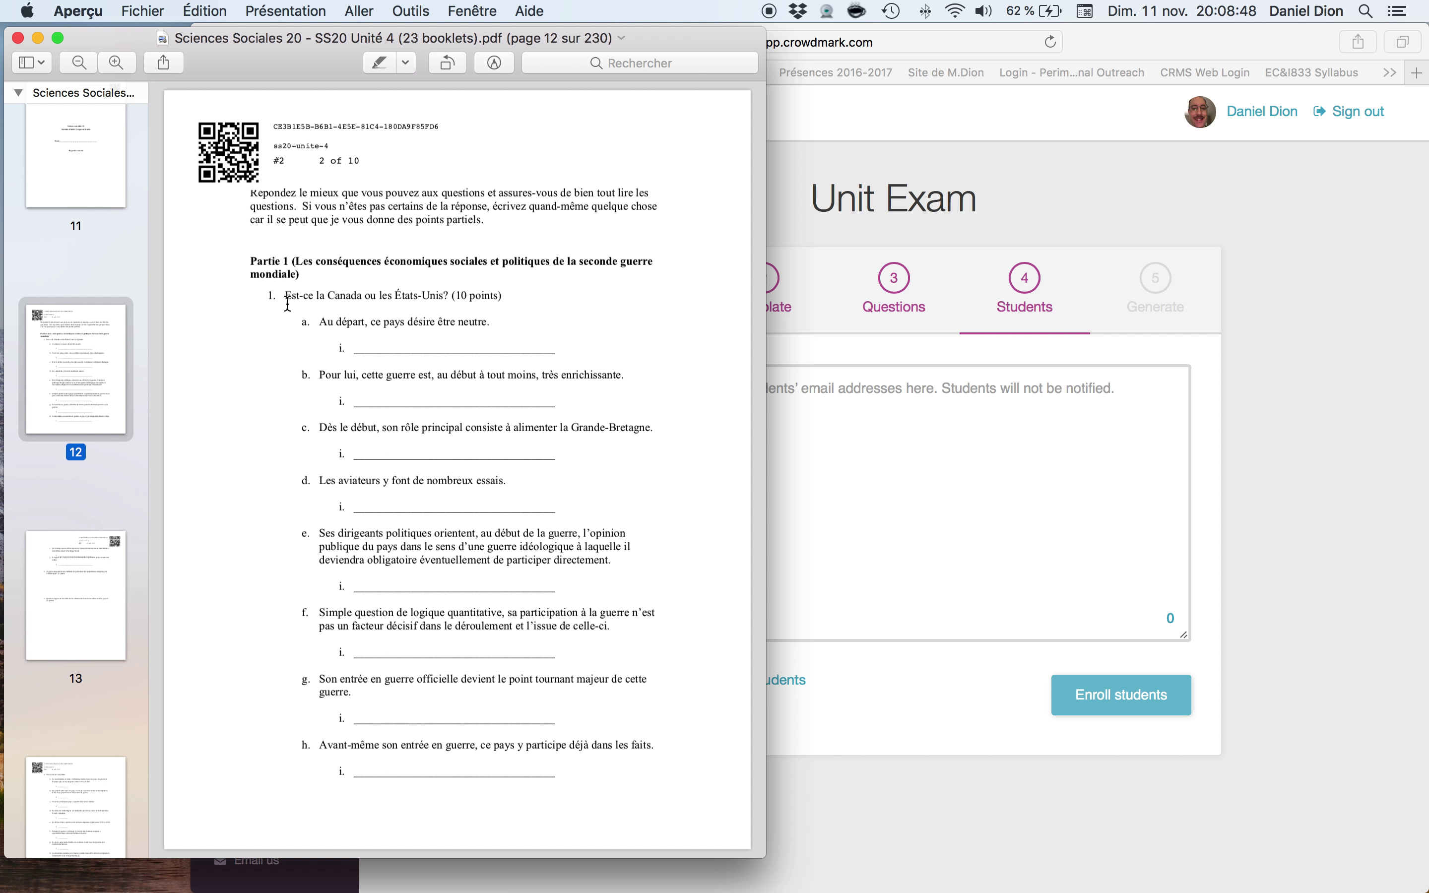
pyautogui.scroll(-1, 288, 303)
pyautogui.scroll(-2, 288, 303)
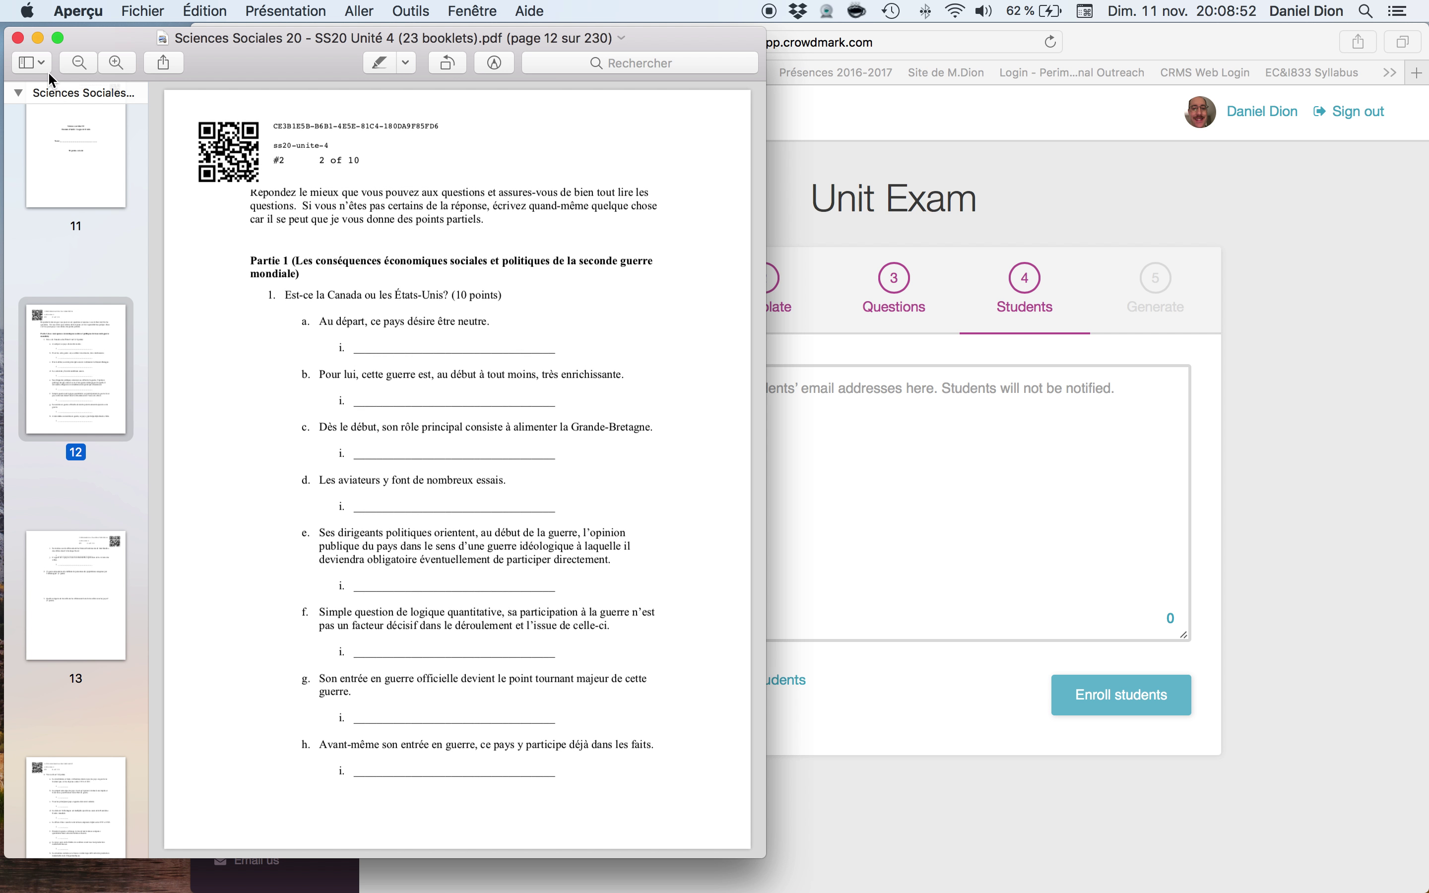
pyautogui.click(19, 38)
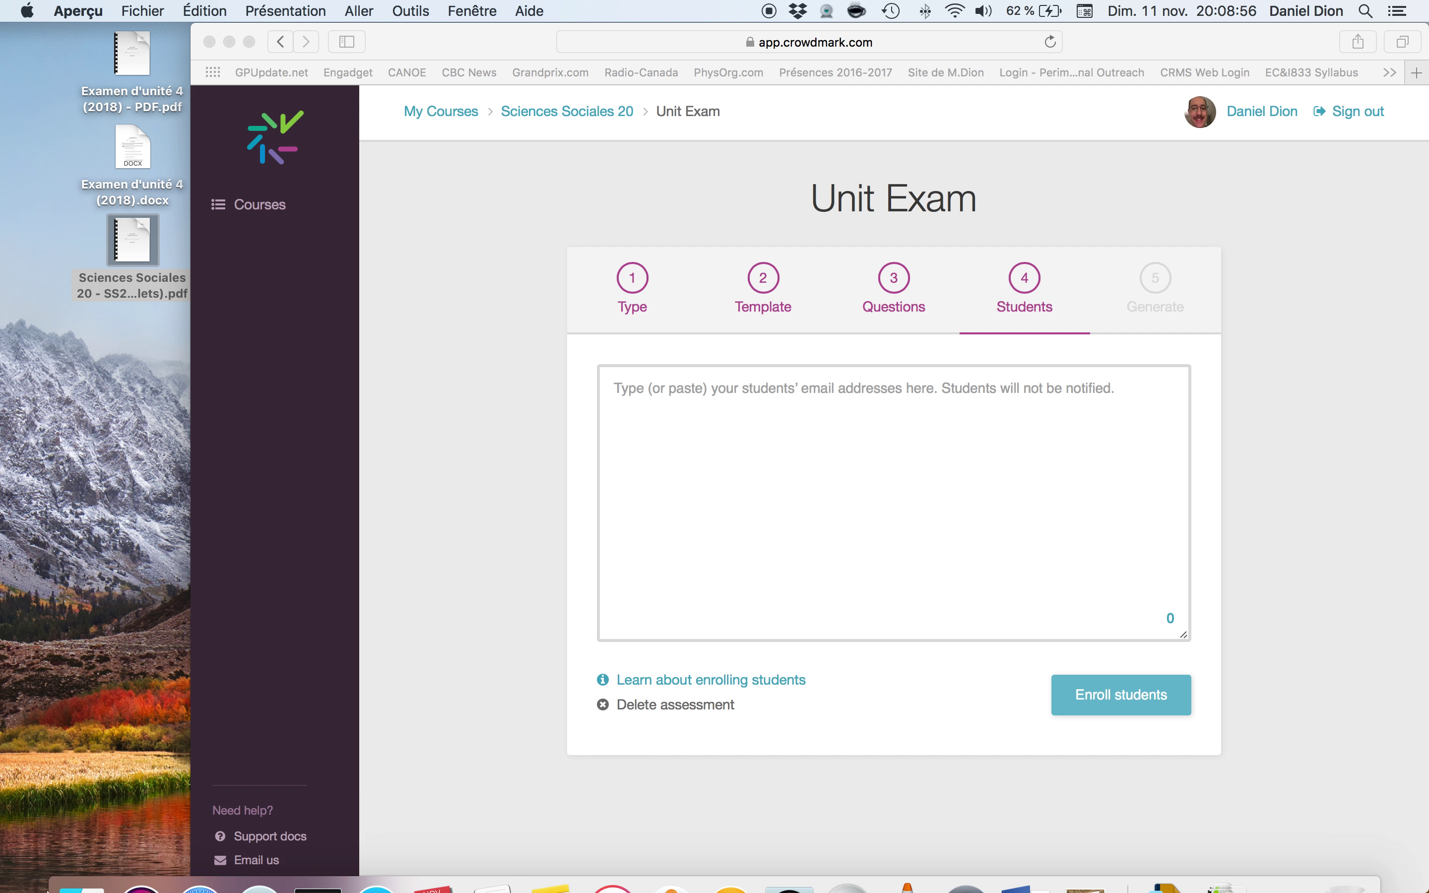
pyautogui.click(86, 838)
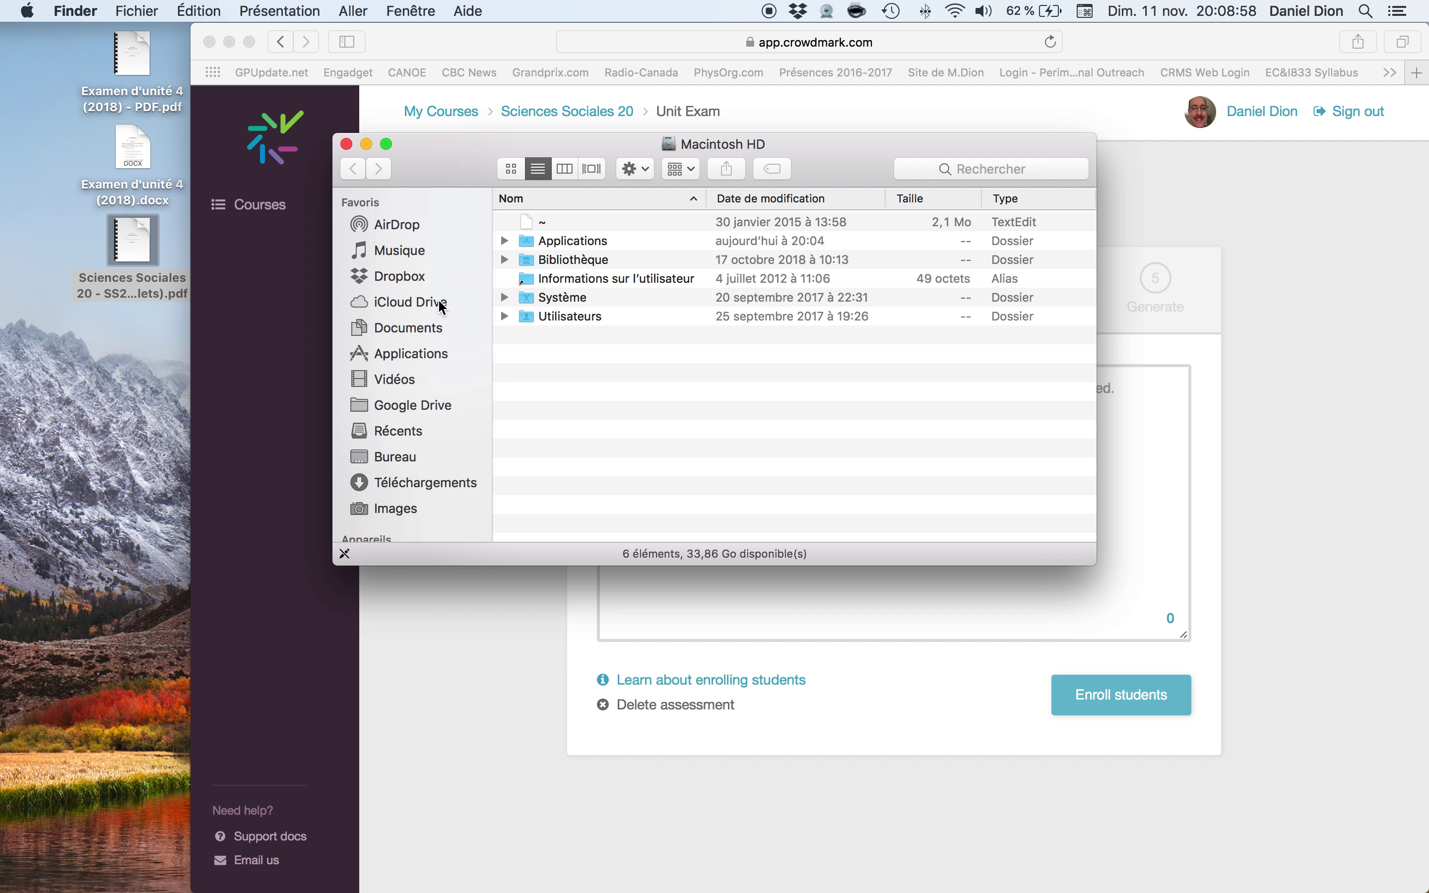
pyautogui.click(435, 282)
pyautogui.scroll(-15, 614, 409)
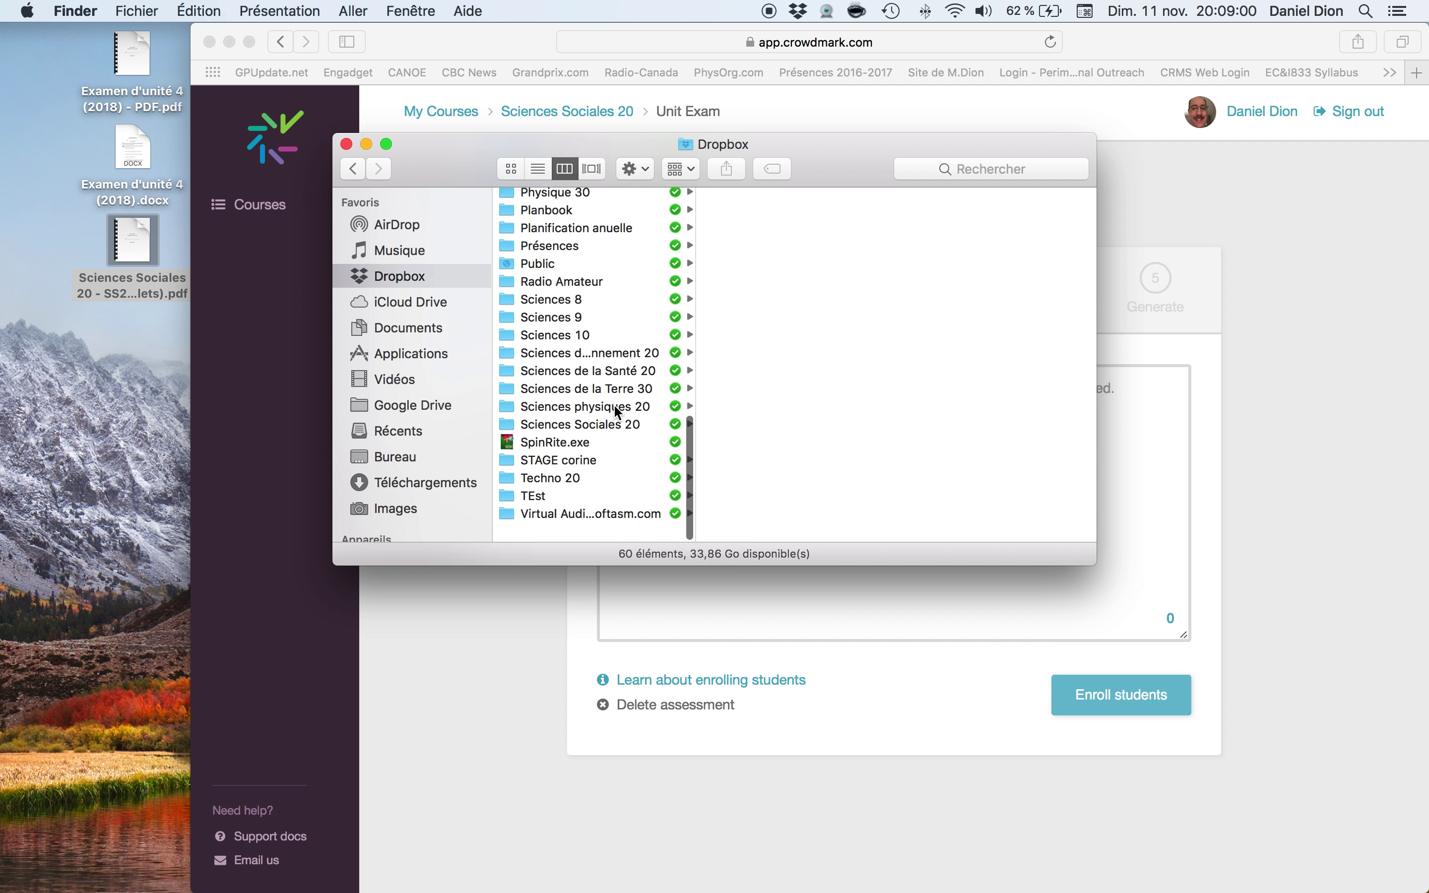
pyautogui.click(345, 143)
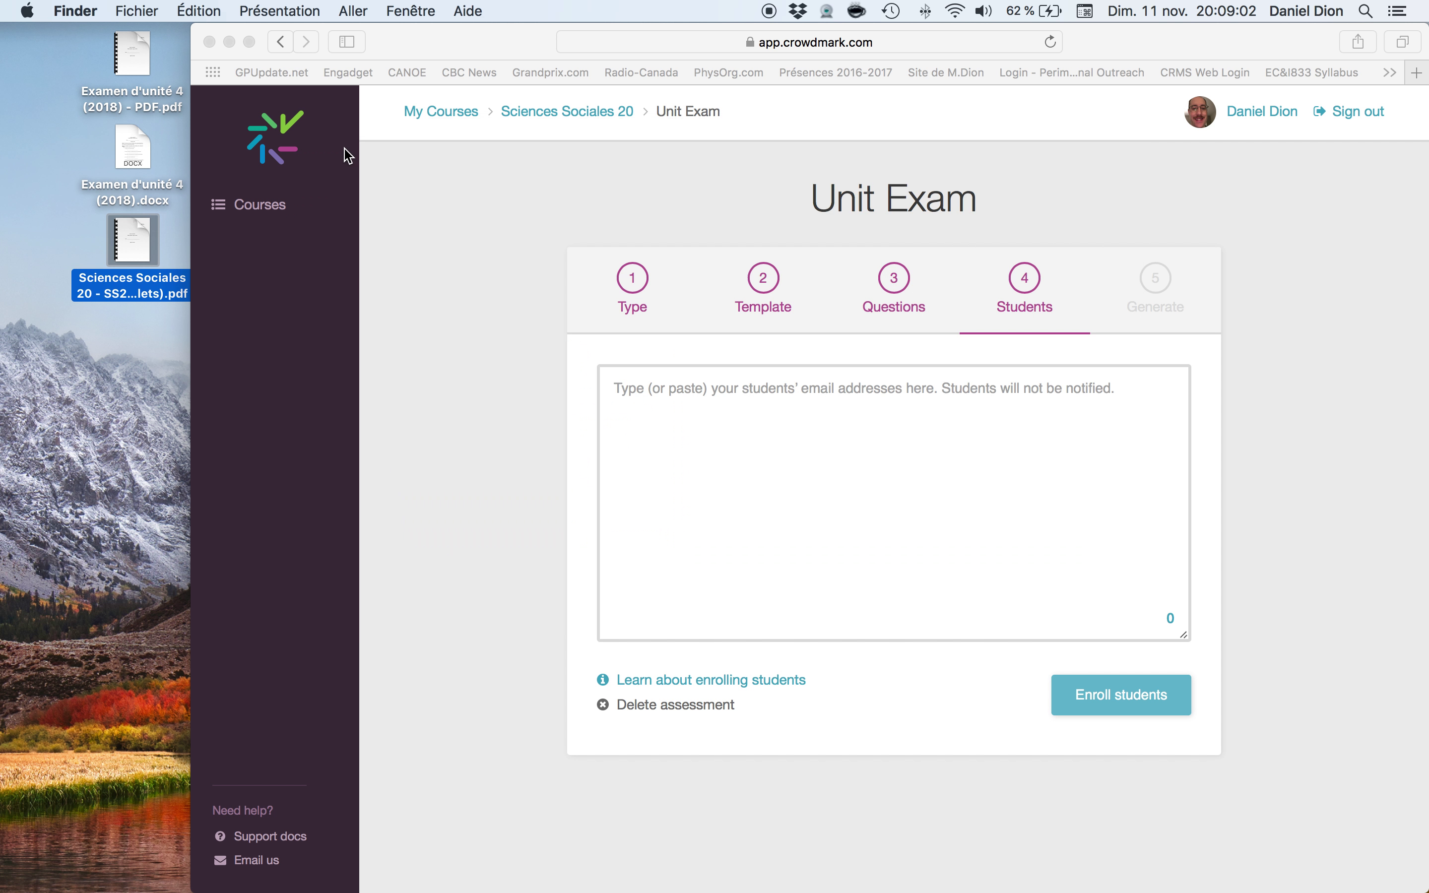
pyautogui.click(136, 348)
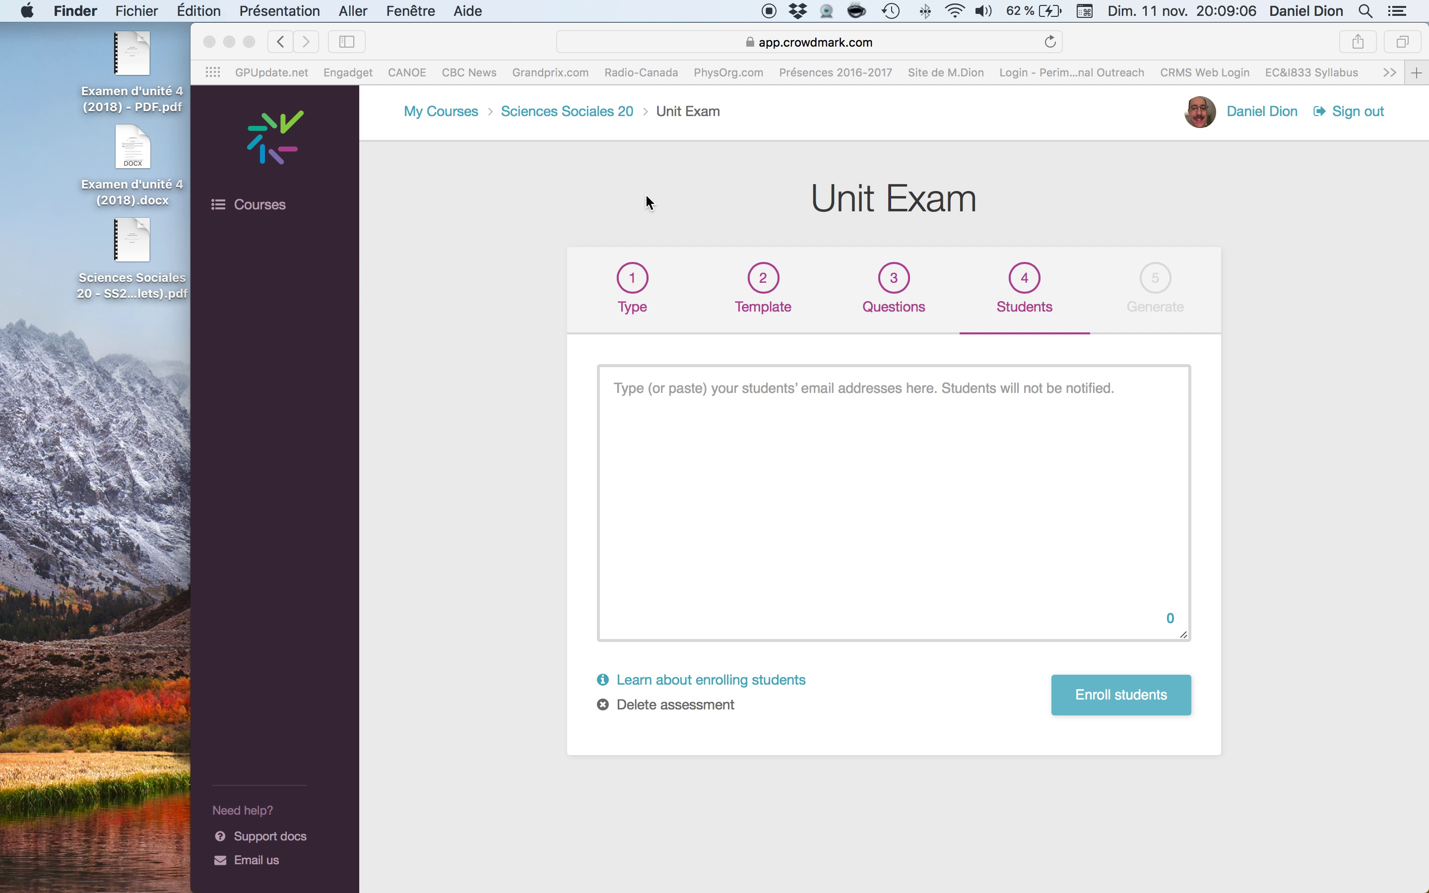
# - Open the SS20 Unité 4 assessment in the Sciences Sociales 20 course and examine its grading dashboard and administration options
pyautogui.click(567, 121)
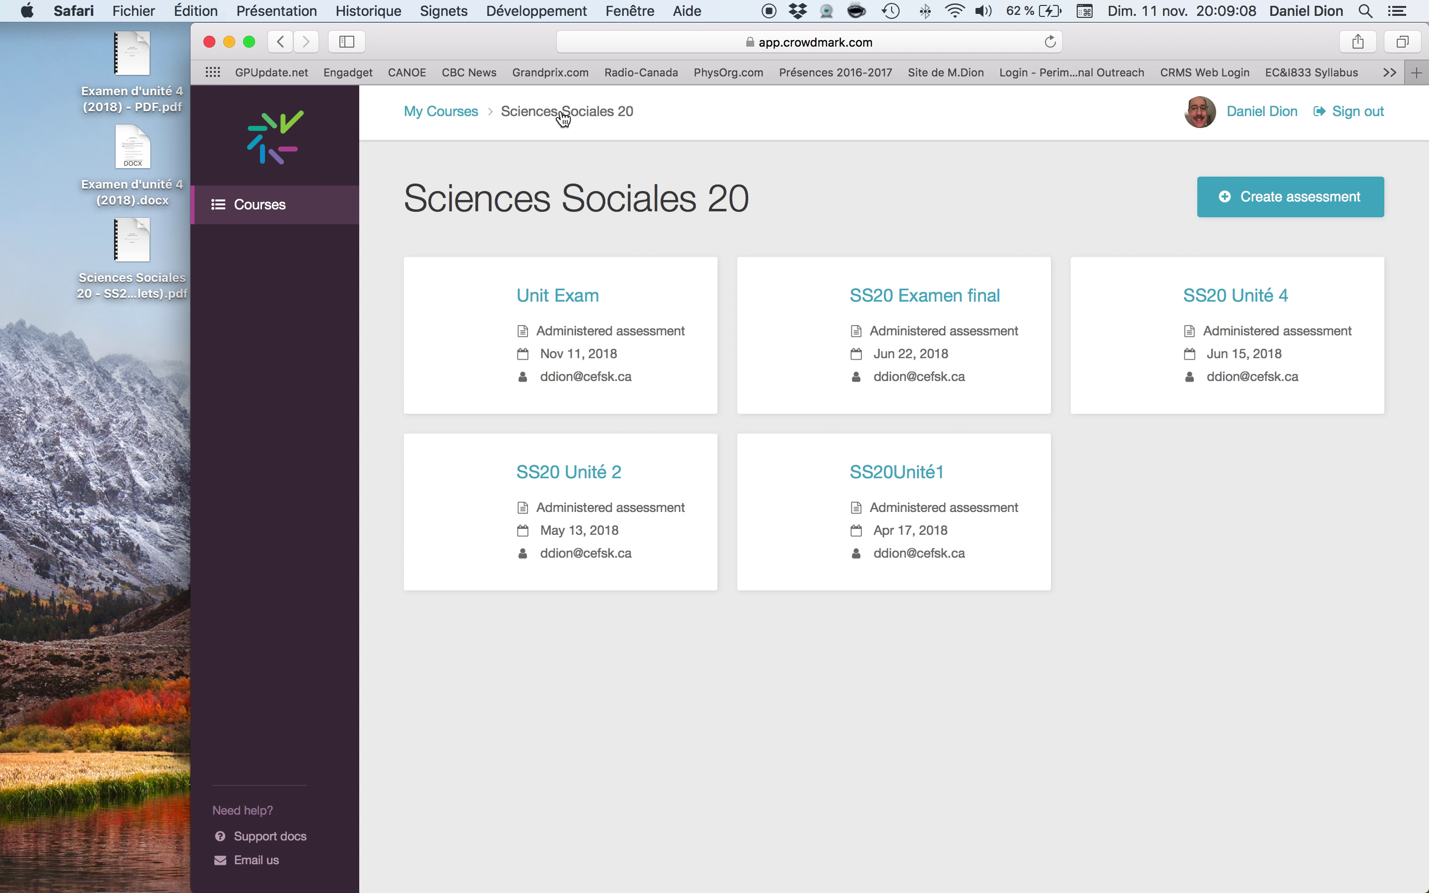
pyautogui.click(1240, 304)
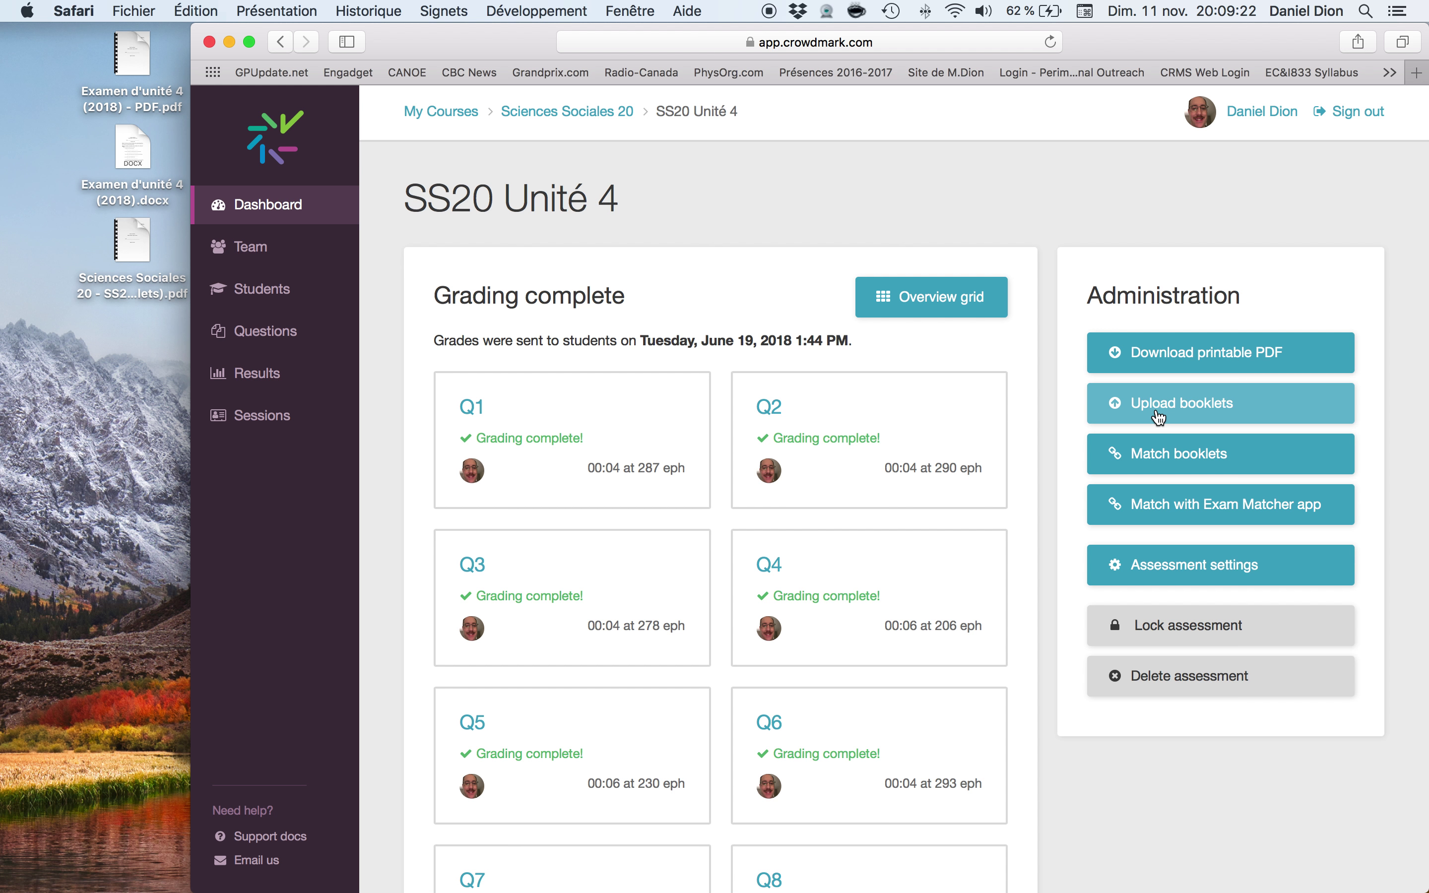
pyautogui.scroll(-1, 1135, 403)
pyautogui.scroll(-5, 1135, 403)
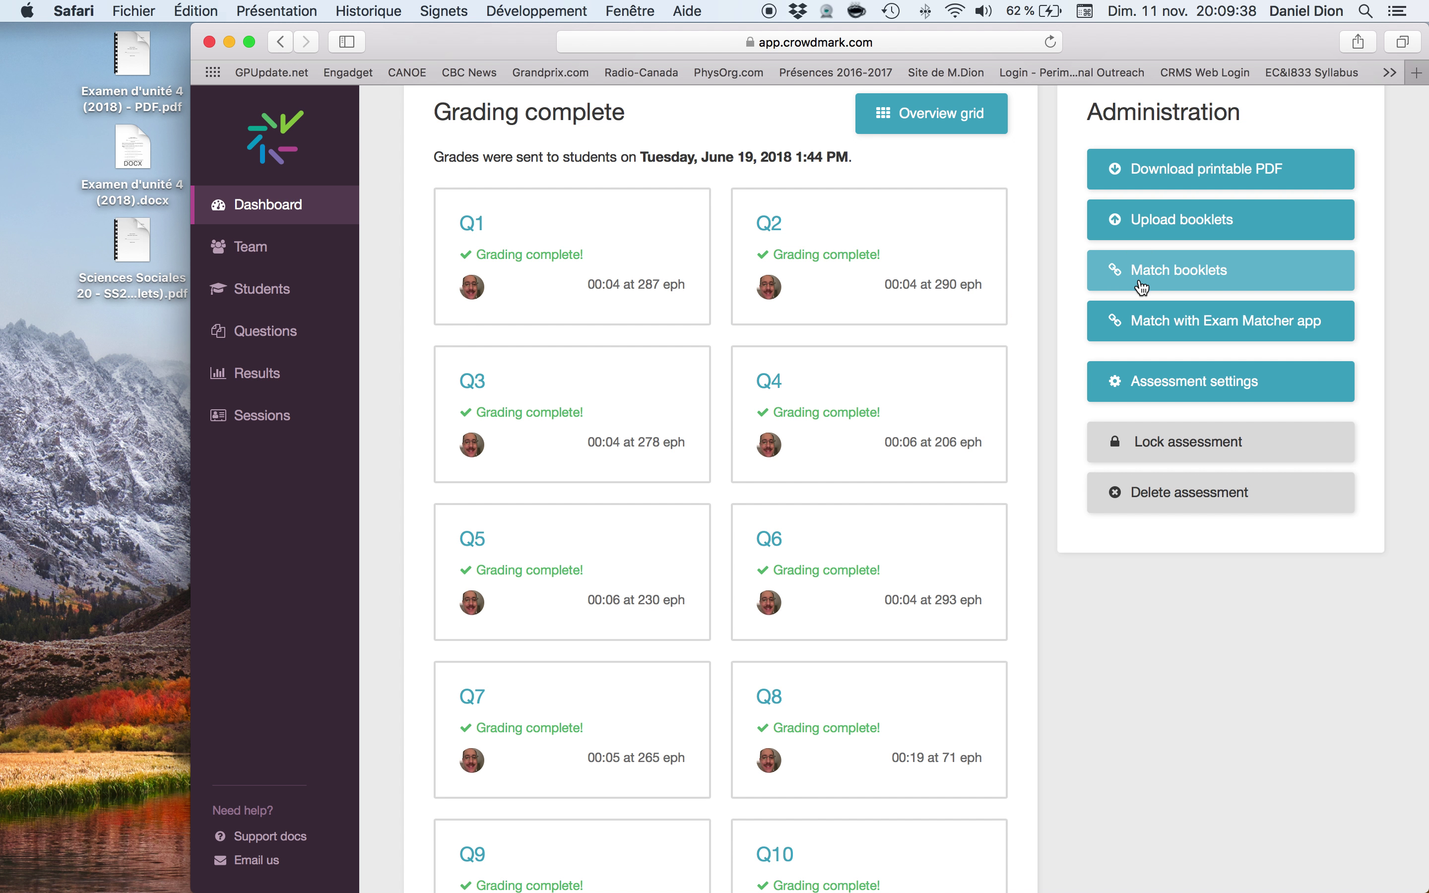
# - Open booklet matching for SS20 Unité 4, view the first scanned cover page and check for the next unmatched booklet
pyautogui.click(1078, 280)
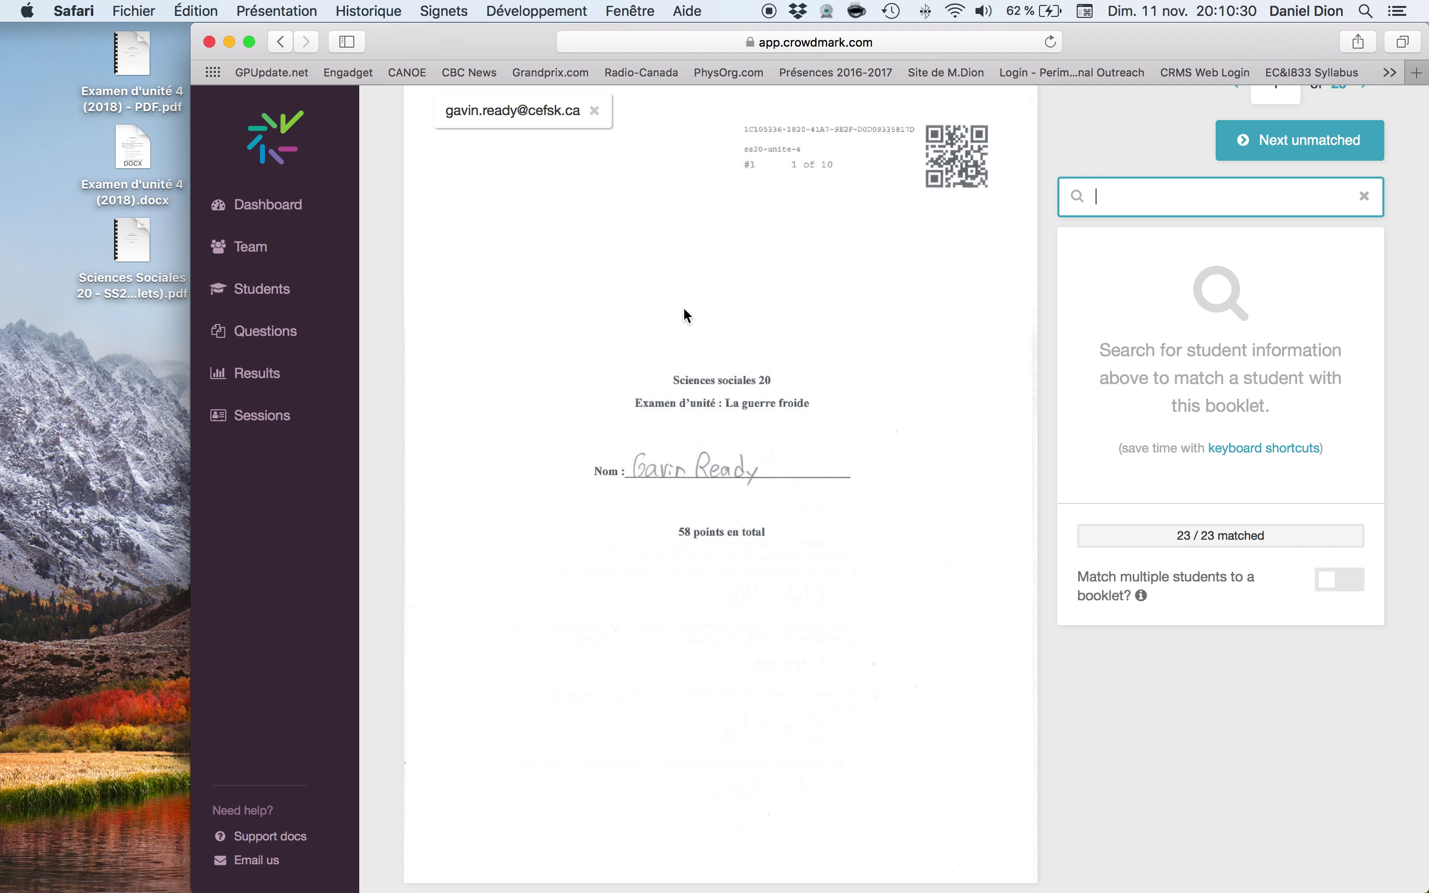
pyautogui.scroll(3, 816, 295)
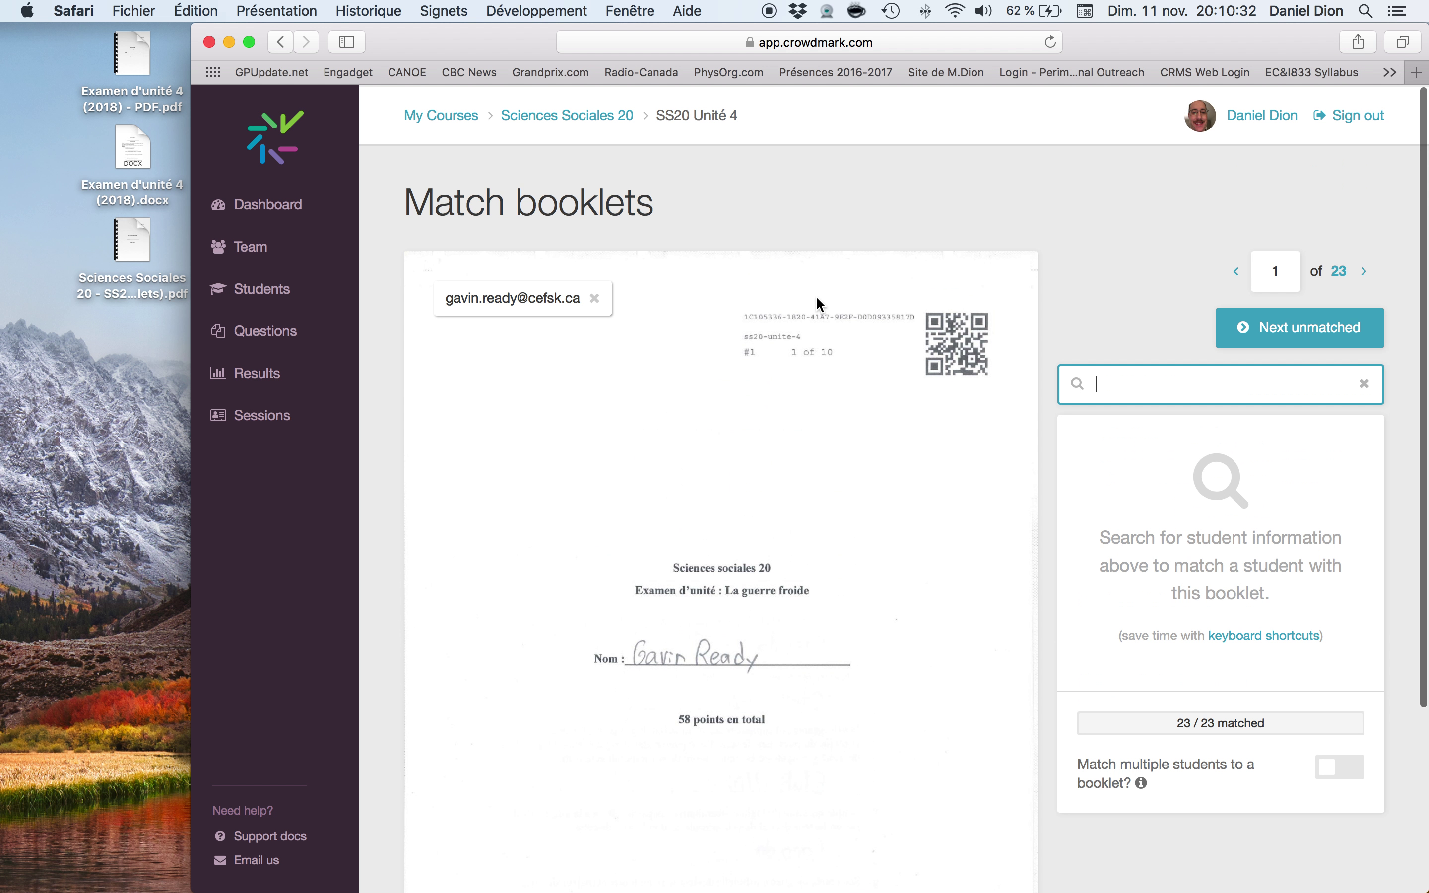
pyautogui.click(1288, 329)
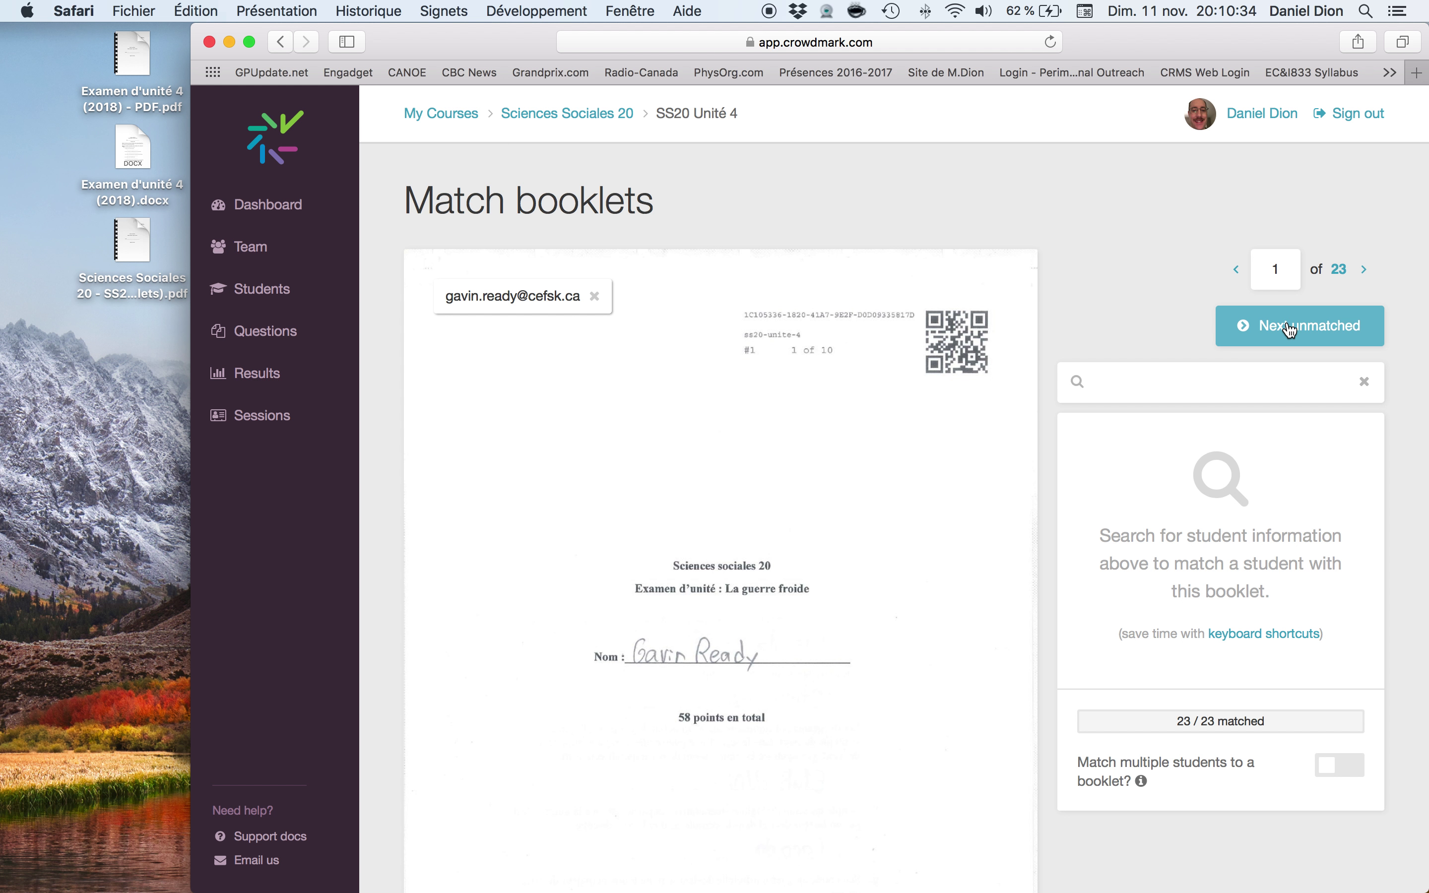
pyautogui.click(1288, 326)
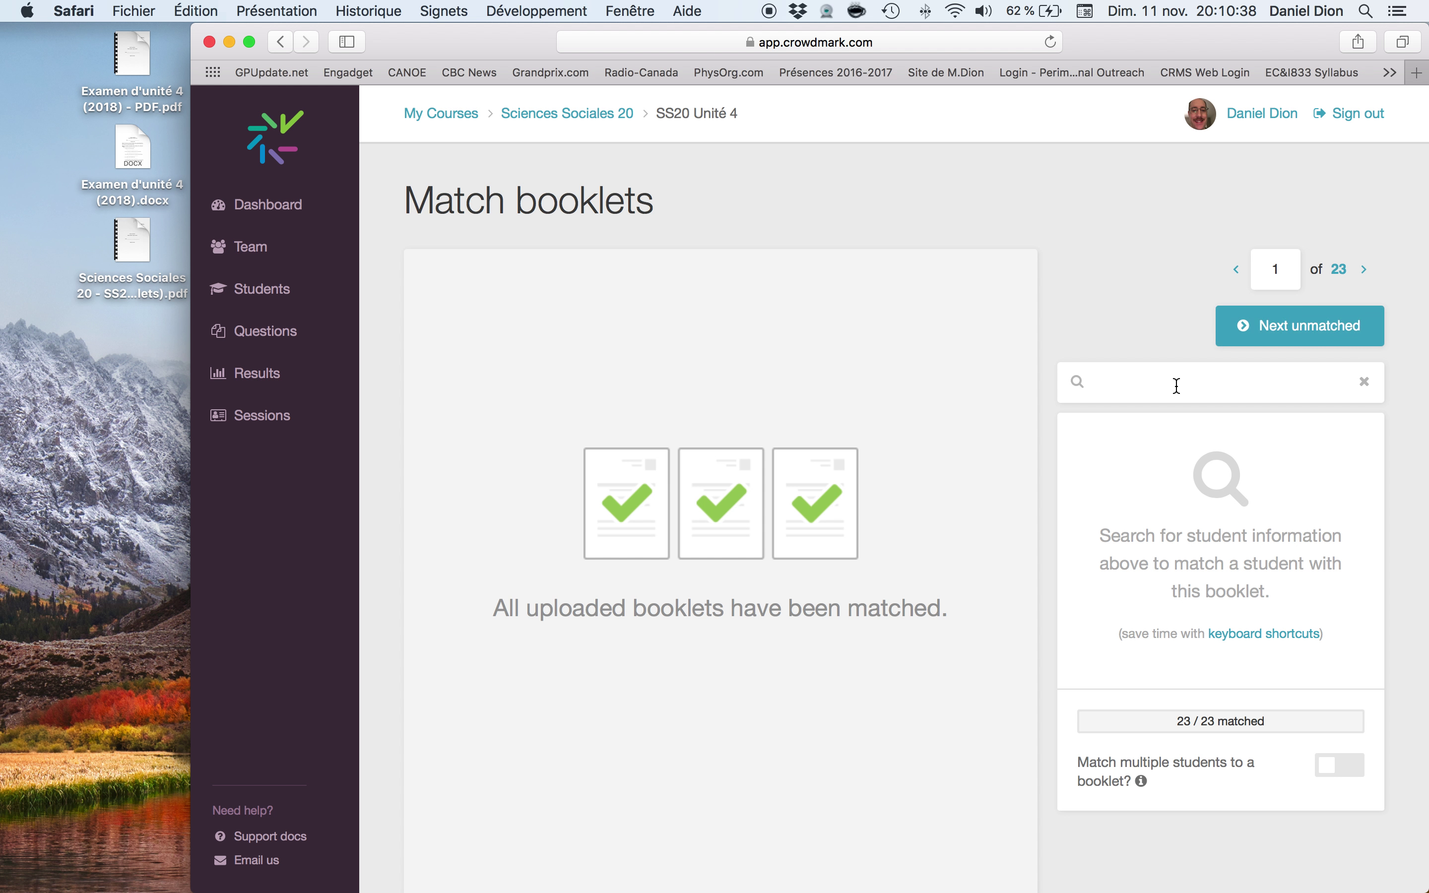
# - Return to the SS20 Unité 4 dashboard through the course page, open Q1 grading and advance from booklet 1 to booklet 3
pyautogui.click(578, 118)
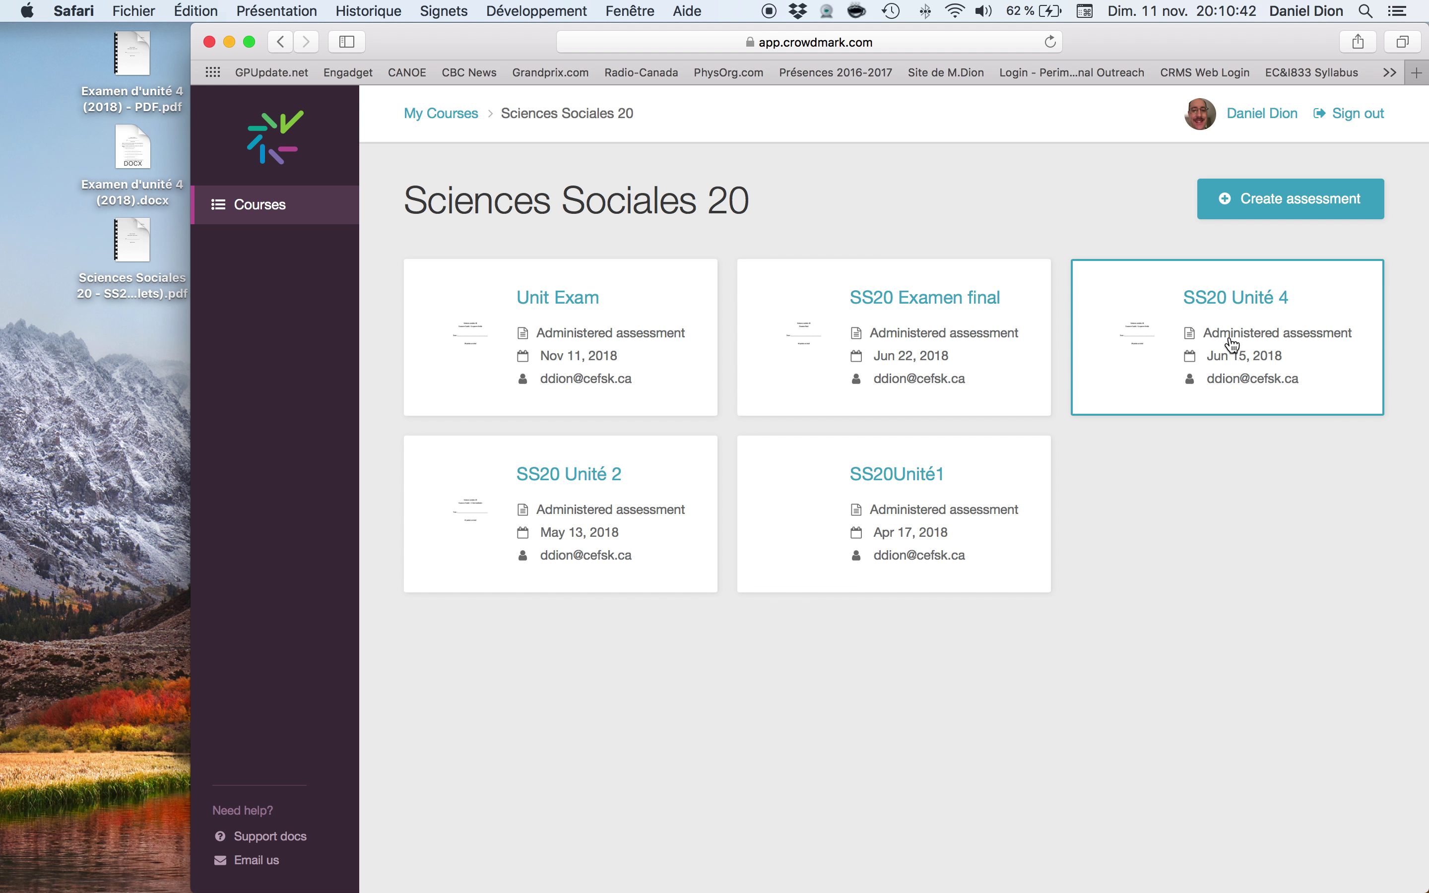
pyautogui.click(1201, 301)
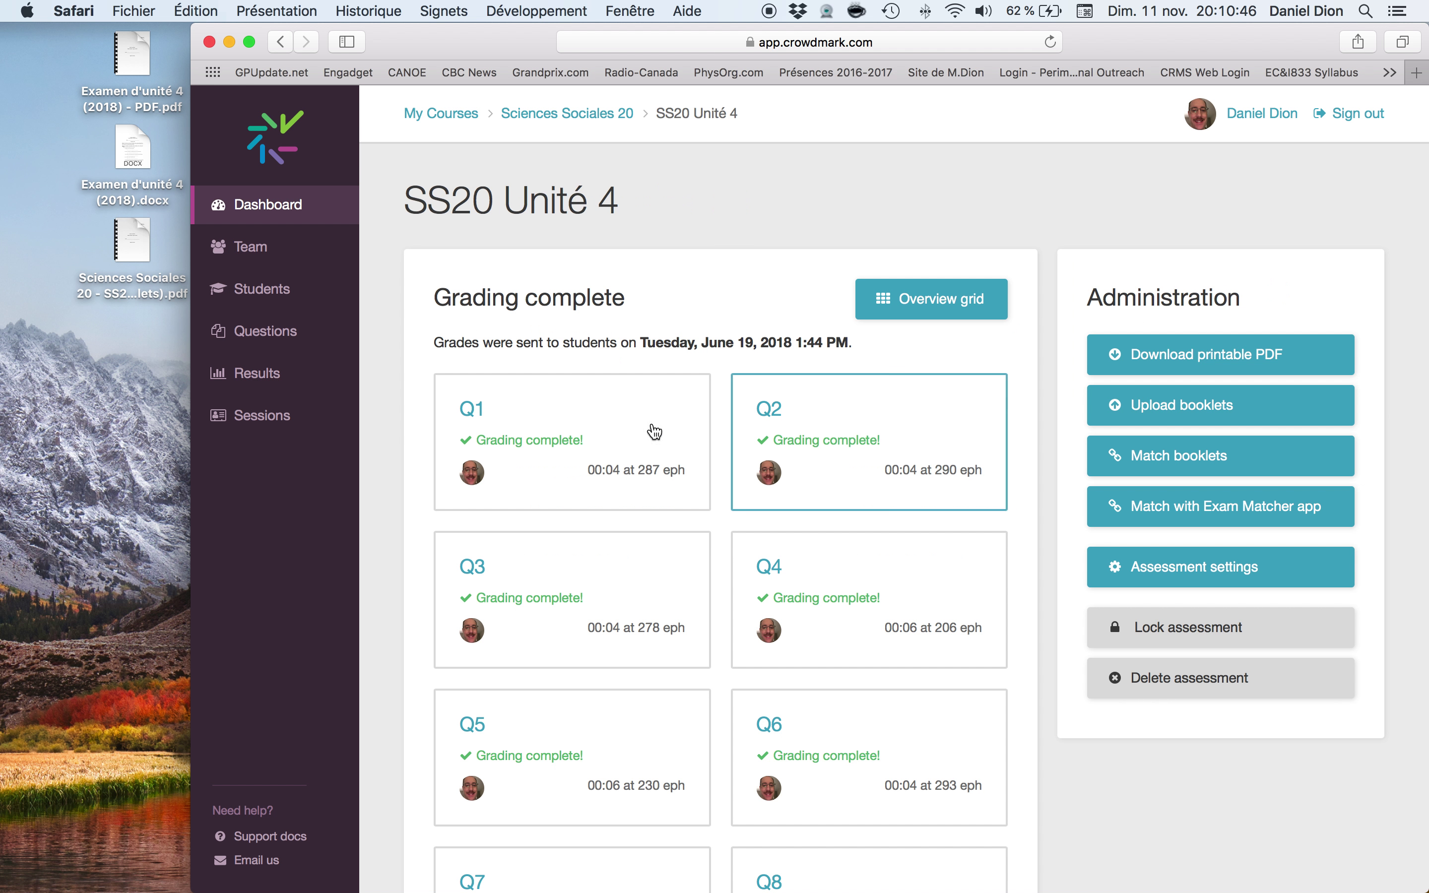
pyautogui.click(600, 460)
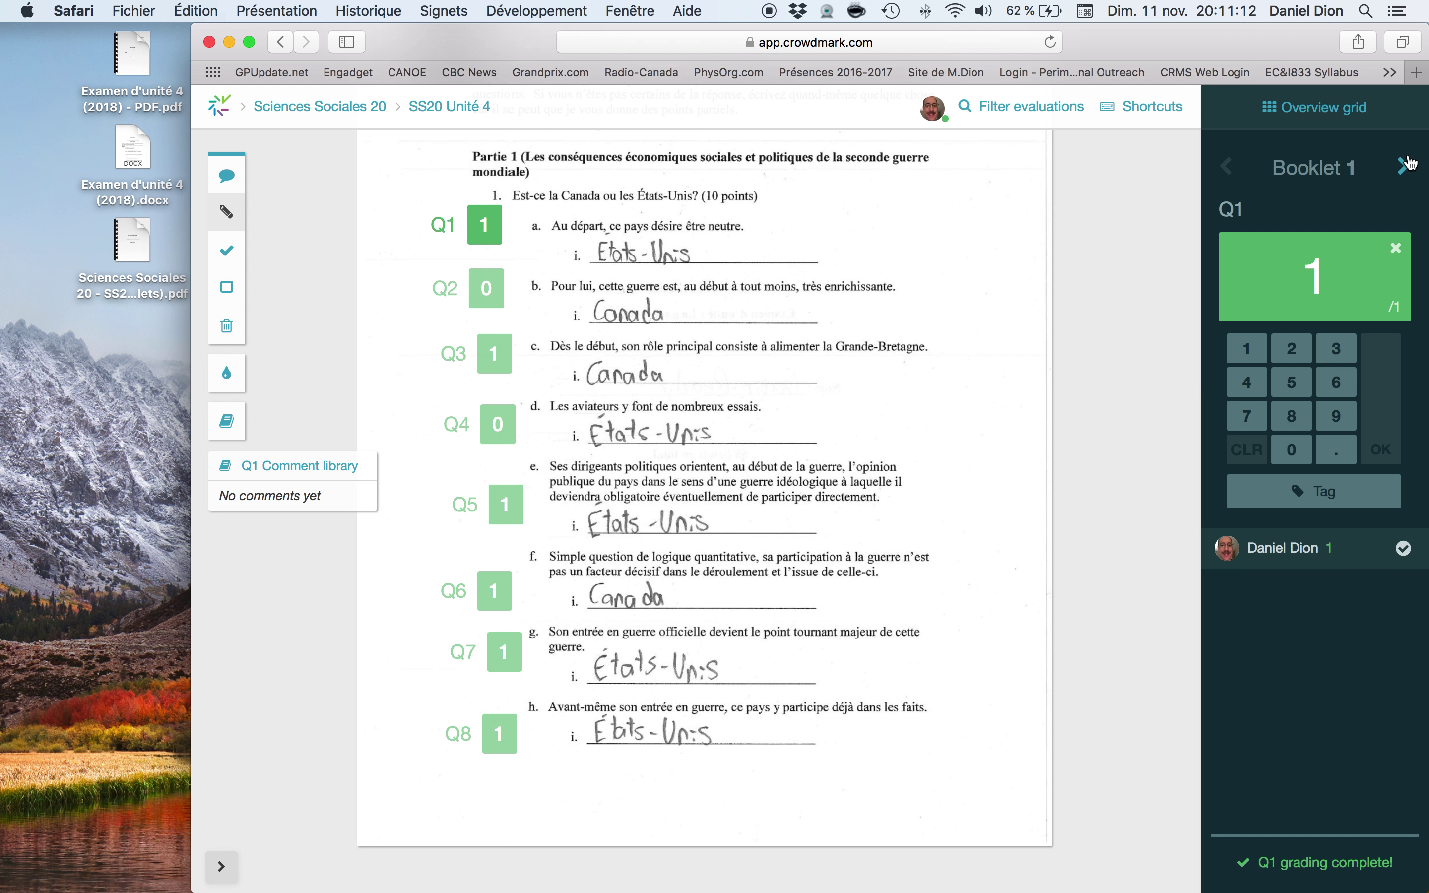
pyautogui.click(1404, 177)
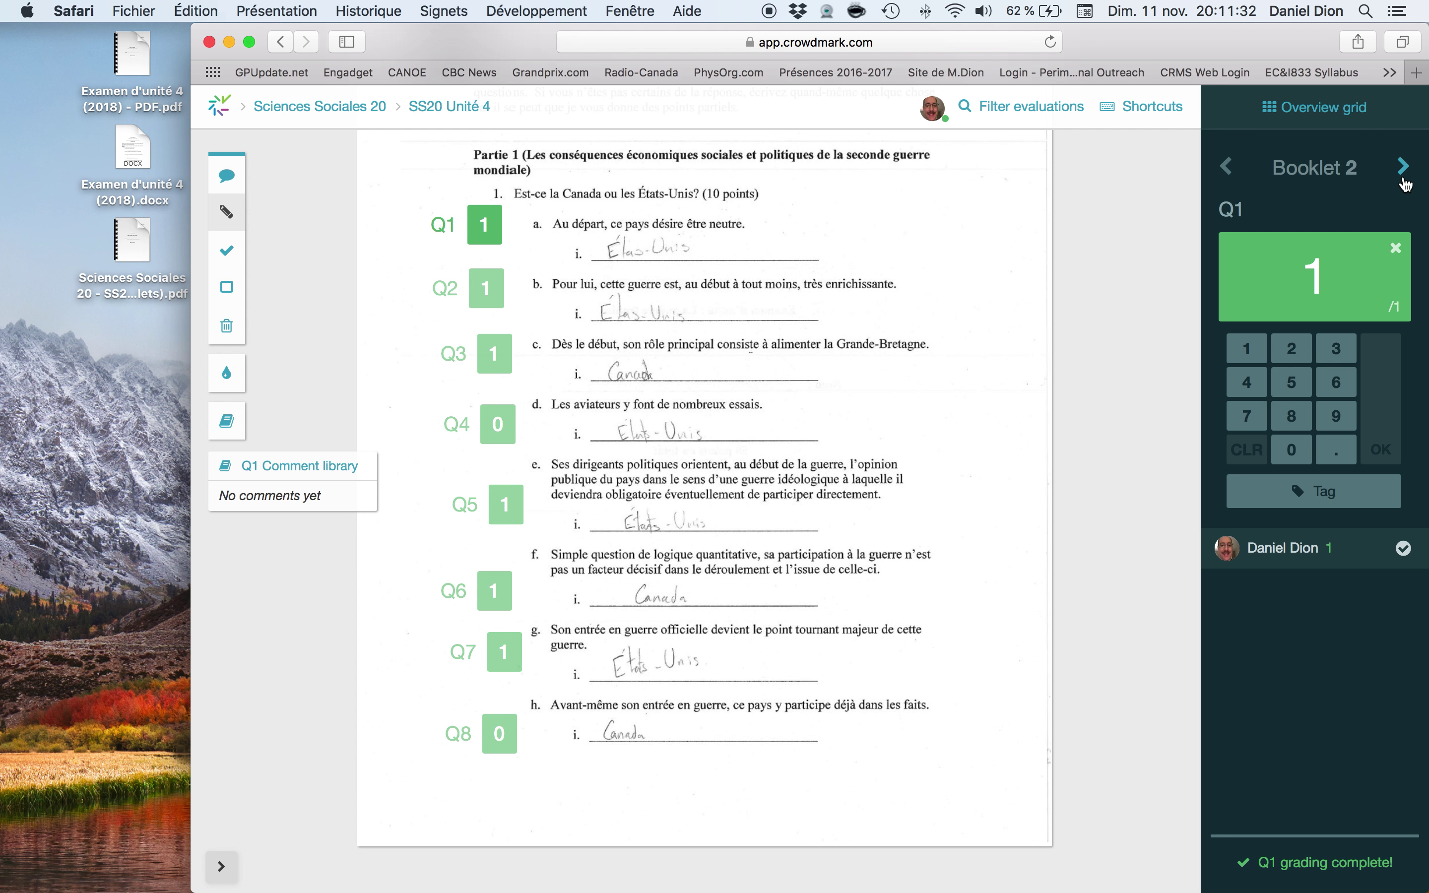
pyautogui.click(1403, 177)
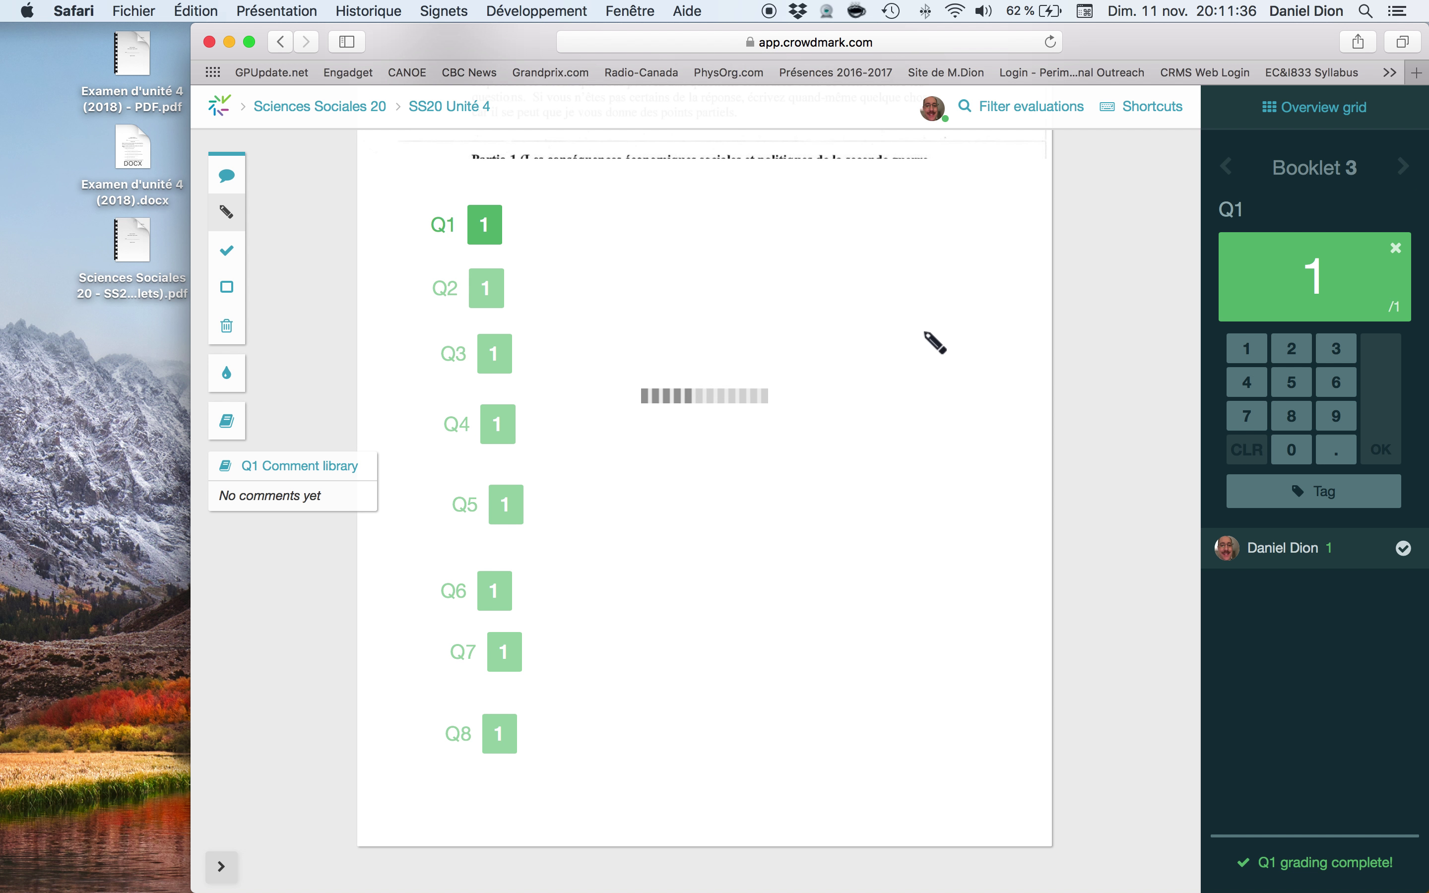
# - Switch grading in booklet 3 from Q1 to Q12
pyautogui.scroll(-5, 822, 229)
pyautogui.scroll(-20, 829, 236)
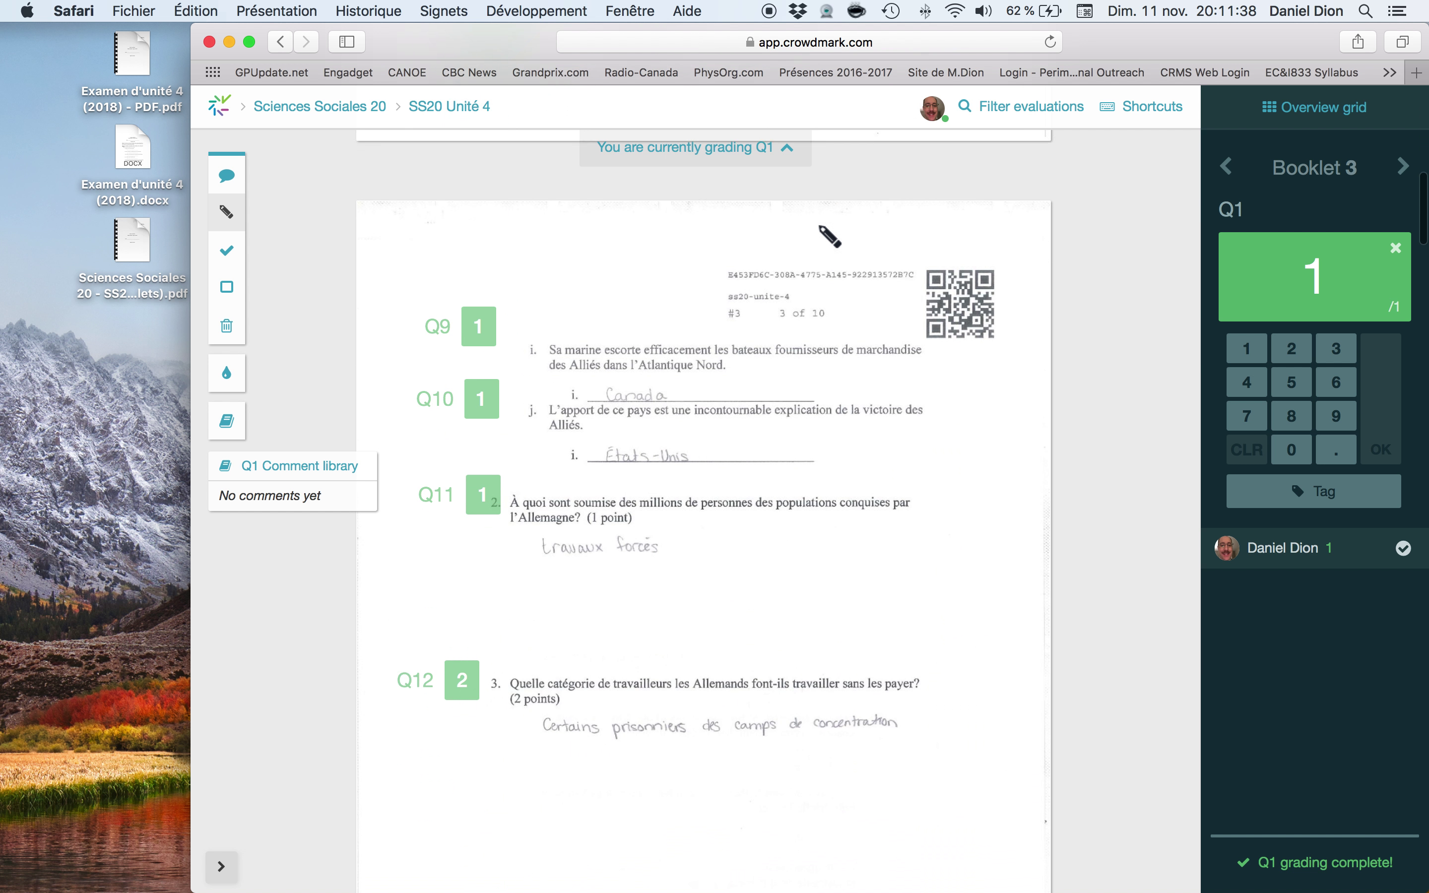
pyautogui.scroll(15, 830, 236)
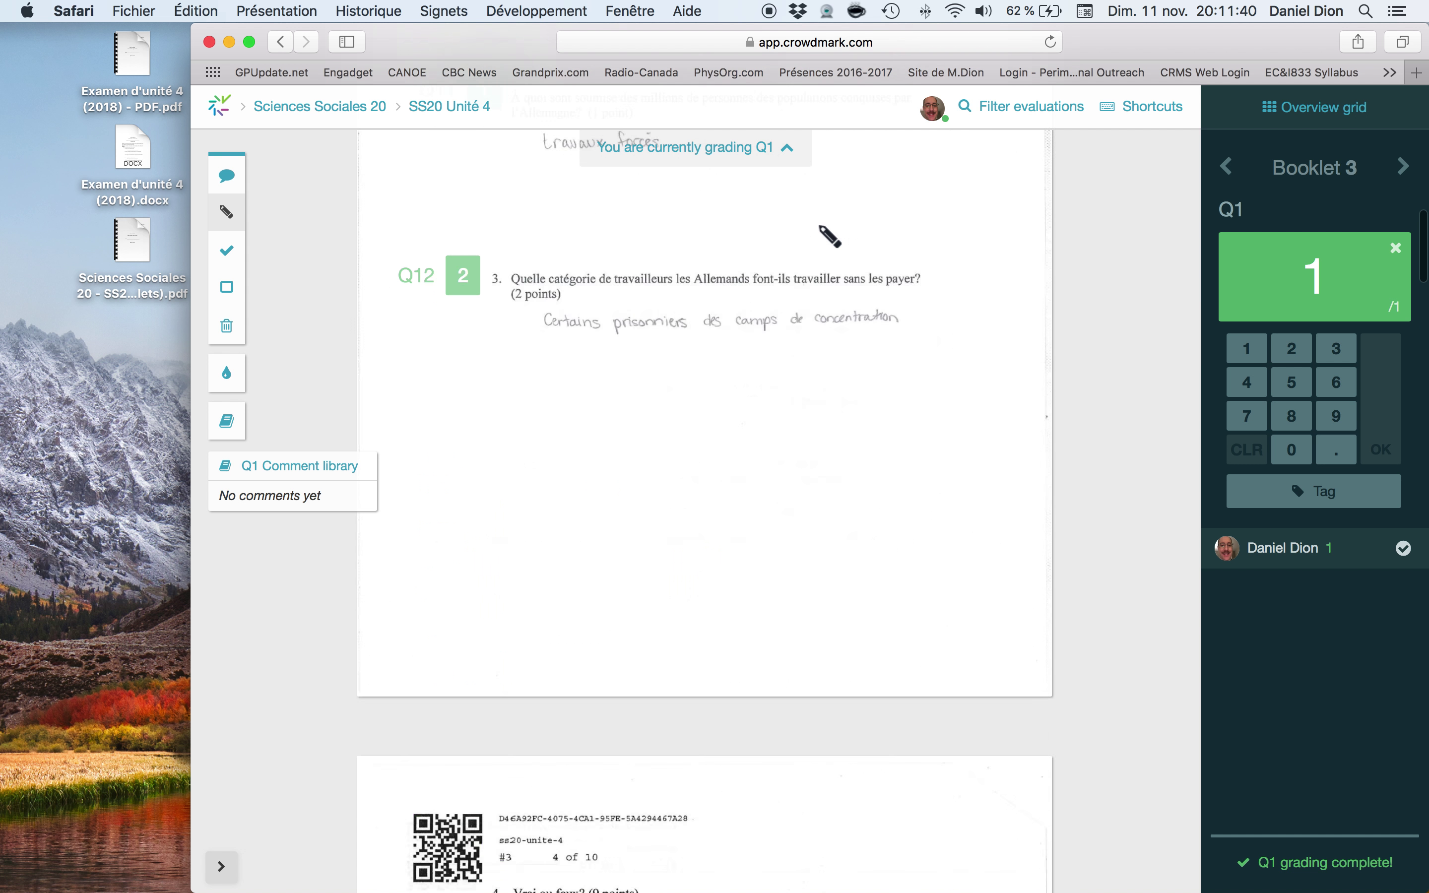
pyautogui.click(431, 422)
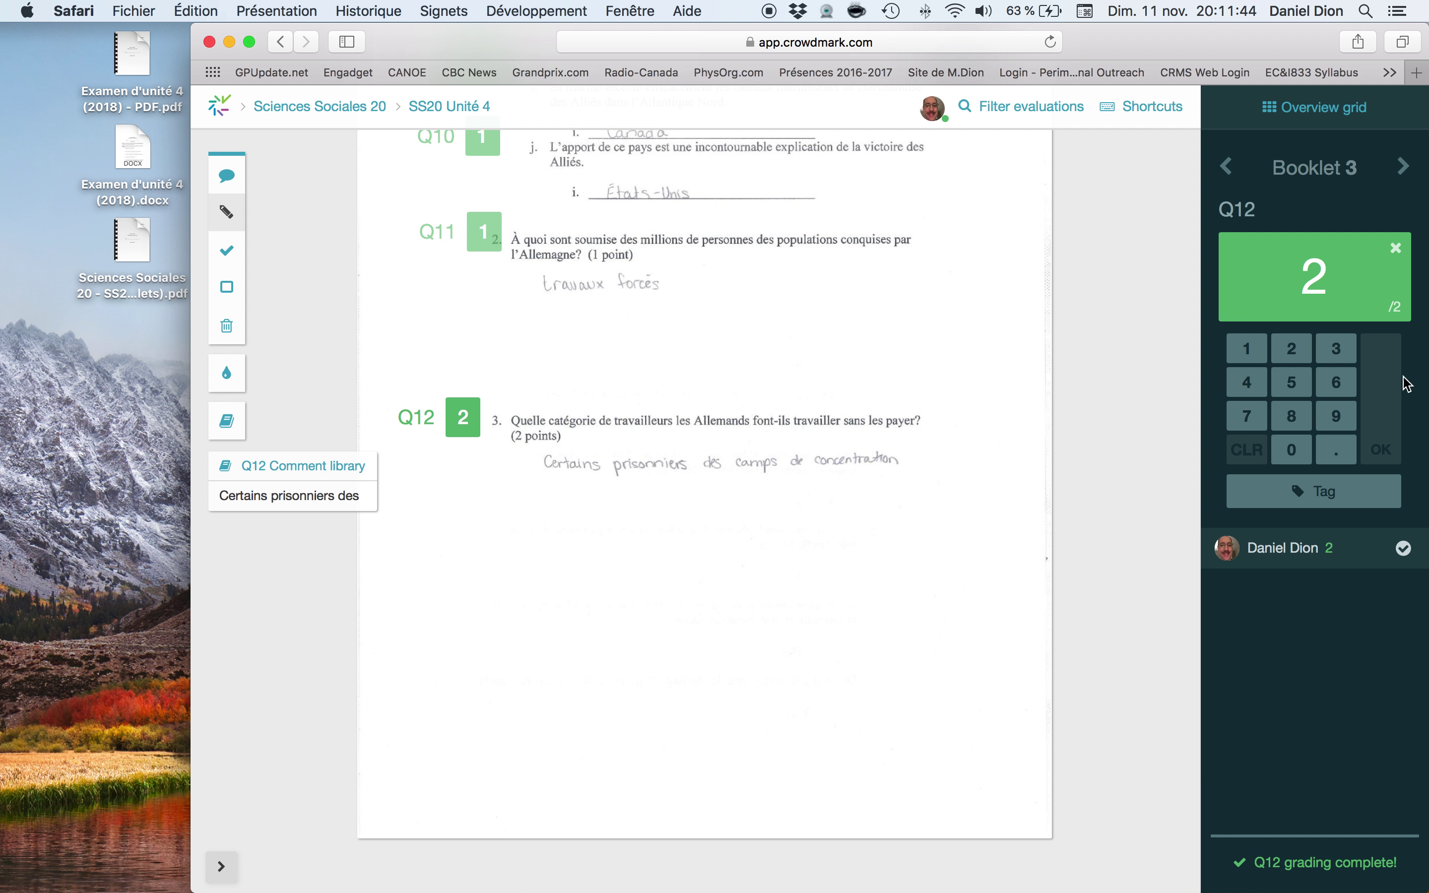
# - Advance Q12 grading to booklet 6 and place the saved "Certains prisonniers des camps de concentration." comment below the answer
pyautogui.click(1404, 167)
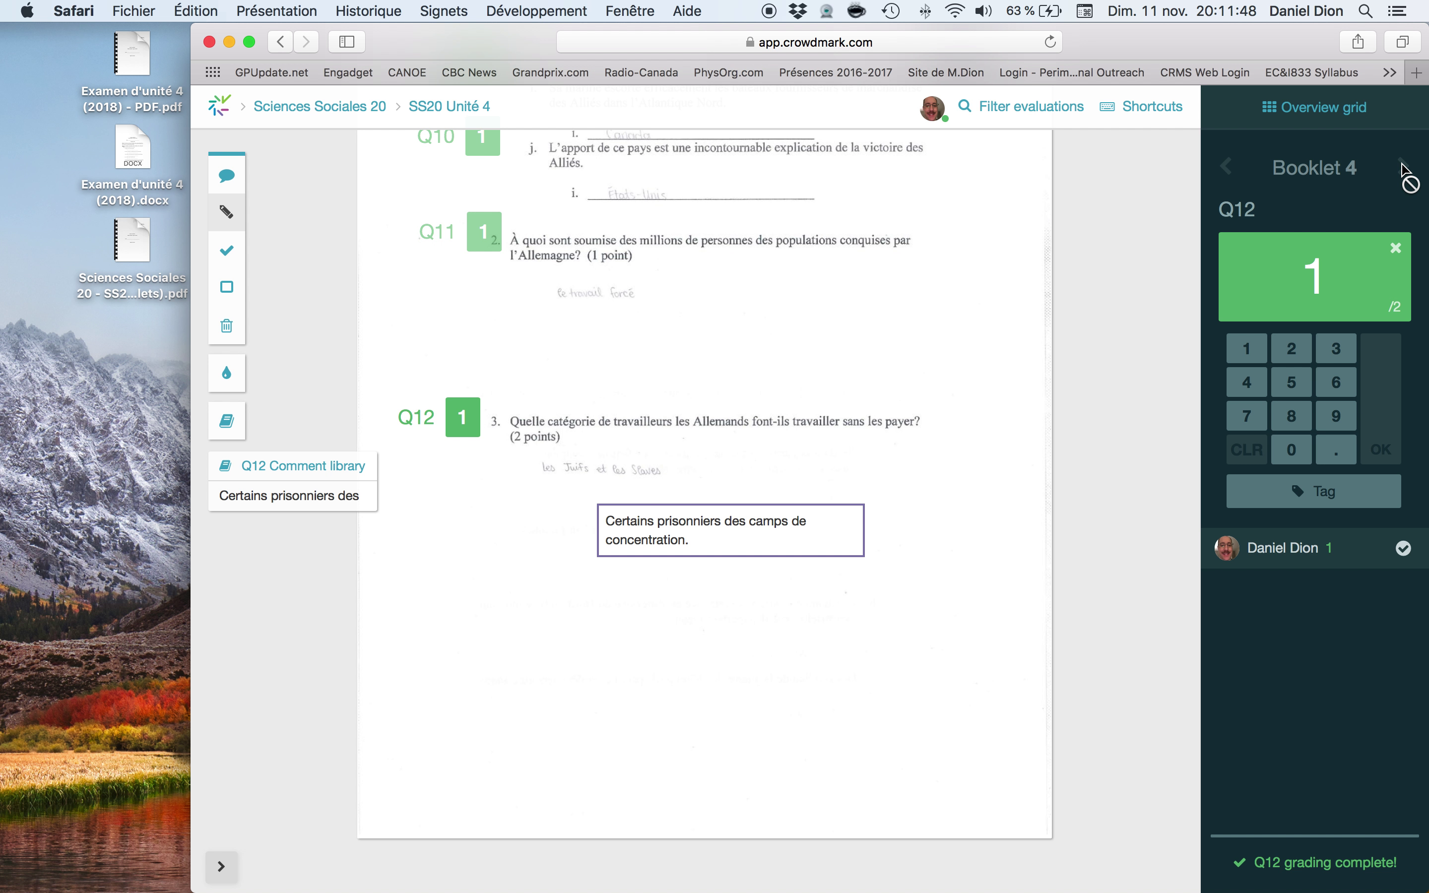
pyautogui.click(1404, 168)
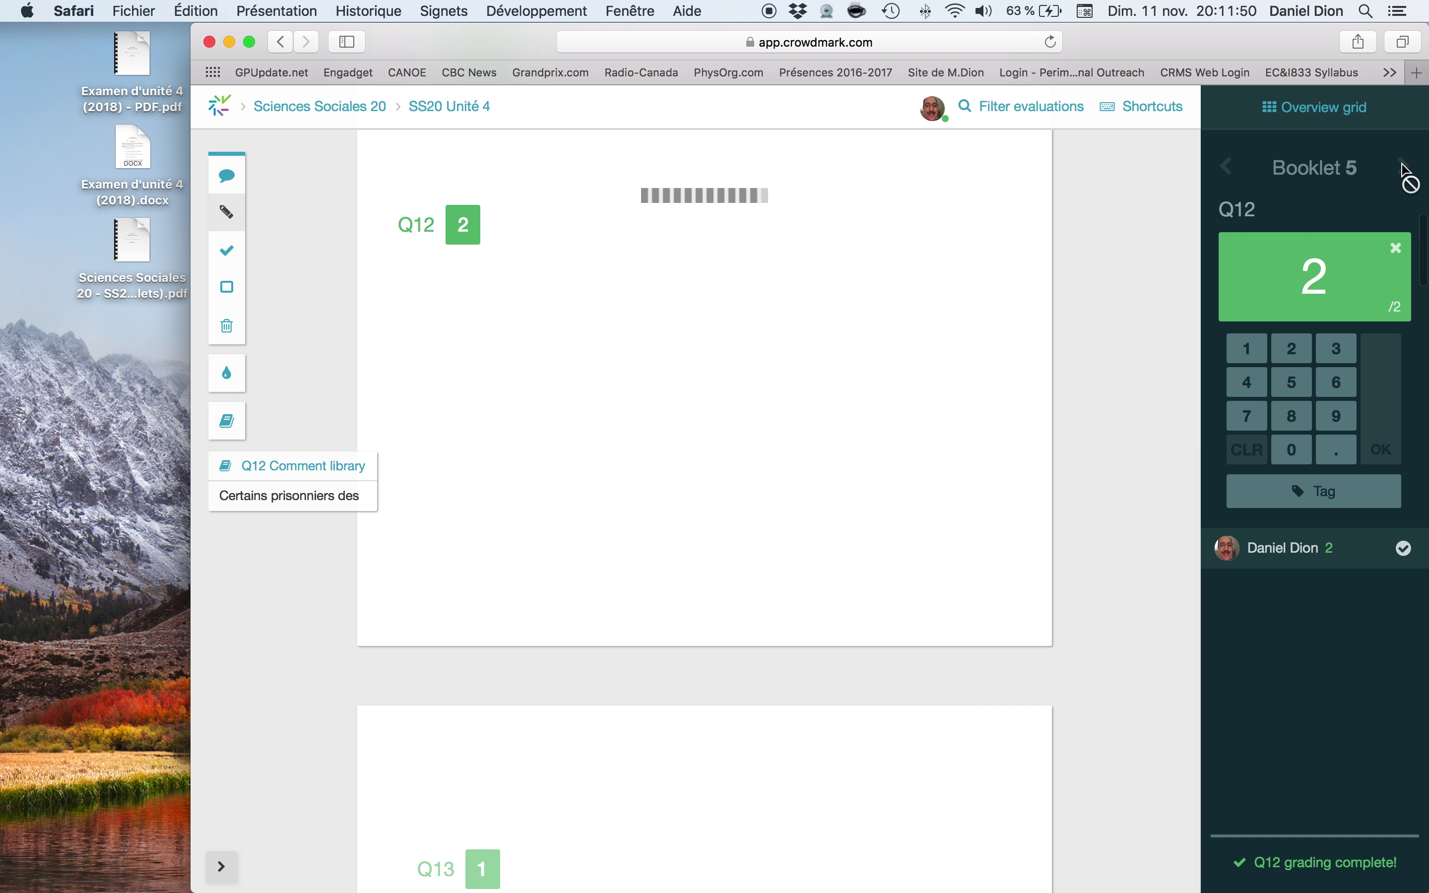
pyautogui.click(1404, 167)
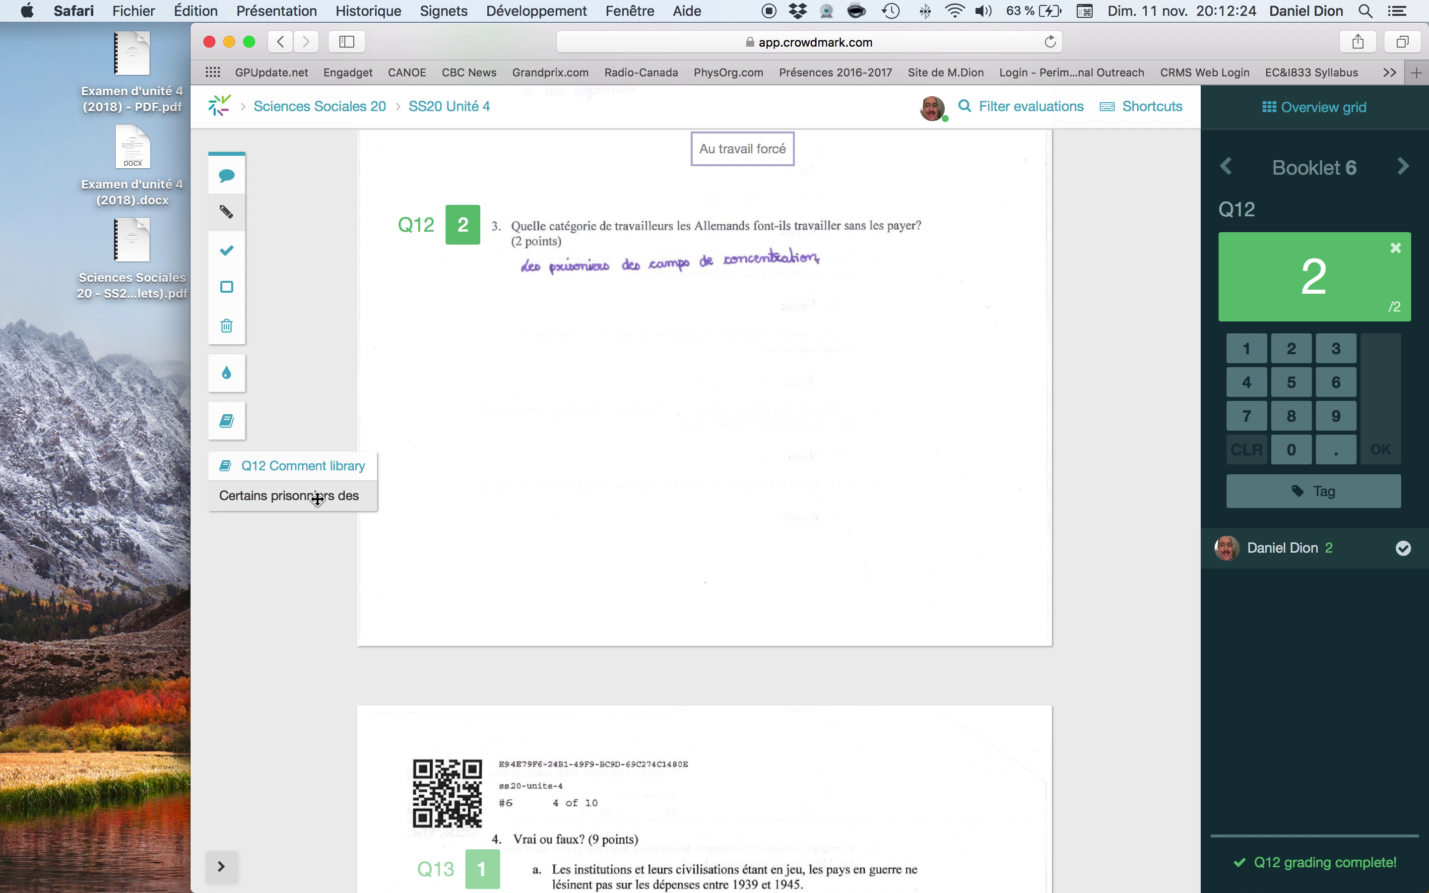
pyautogui.moveTo(295, 501); pyautogui.dragTo(586, 363)
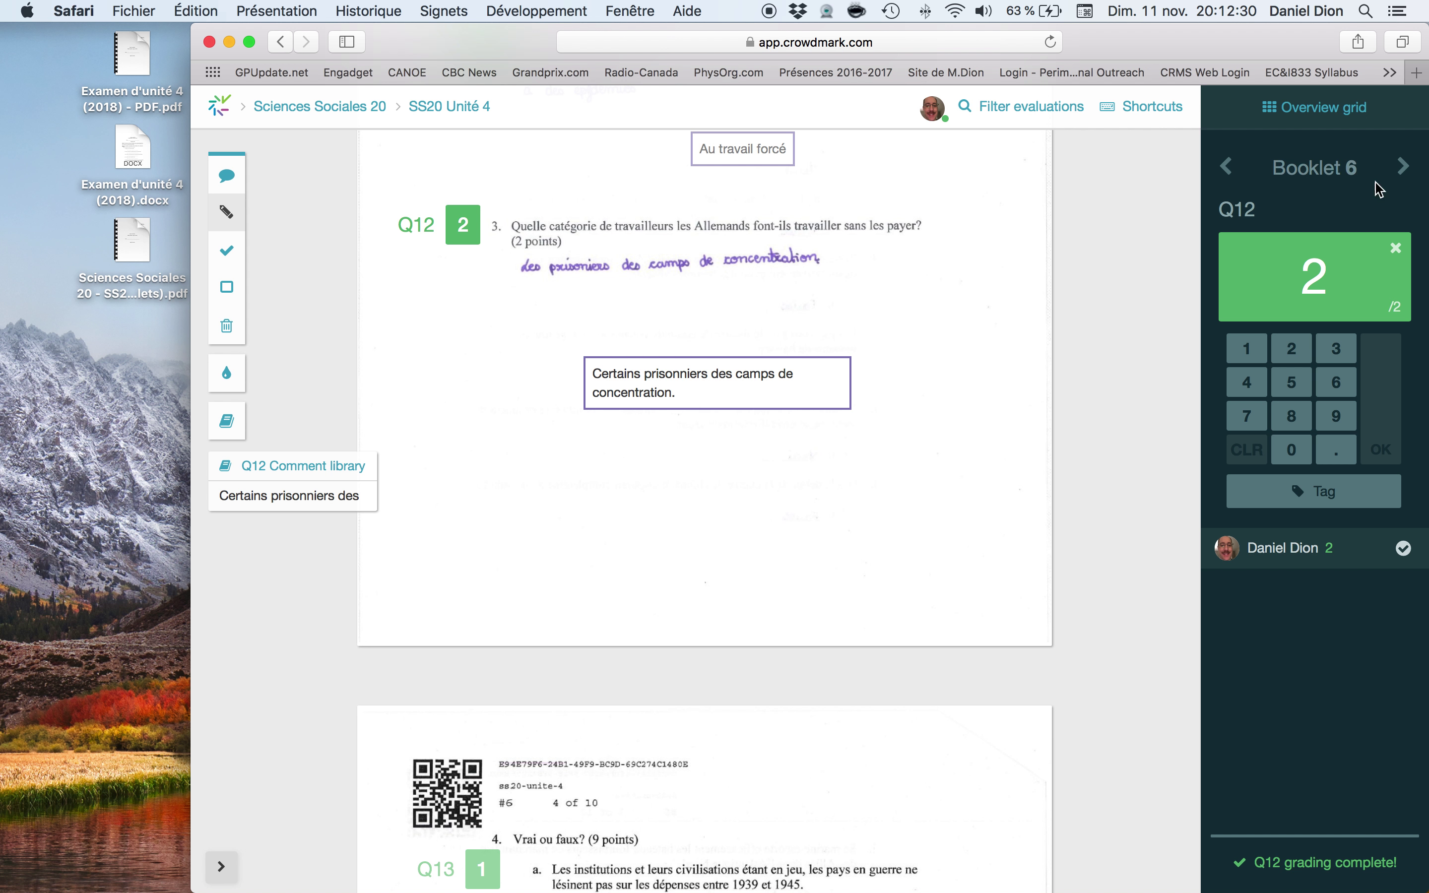
# - Advance to booklet 7 and annotate the Q12 answer with a check mark below it and a question mark above it
pyautogui.click(1401, 167)
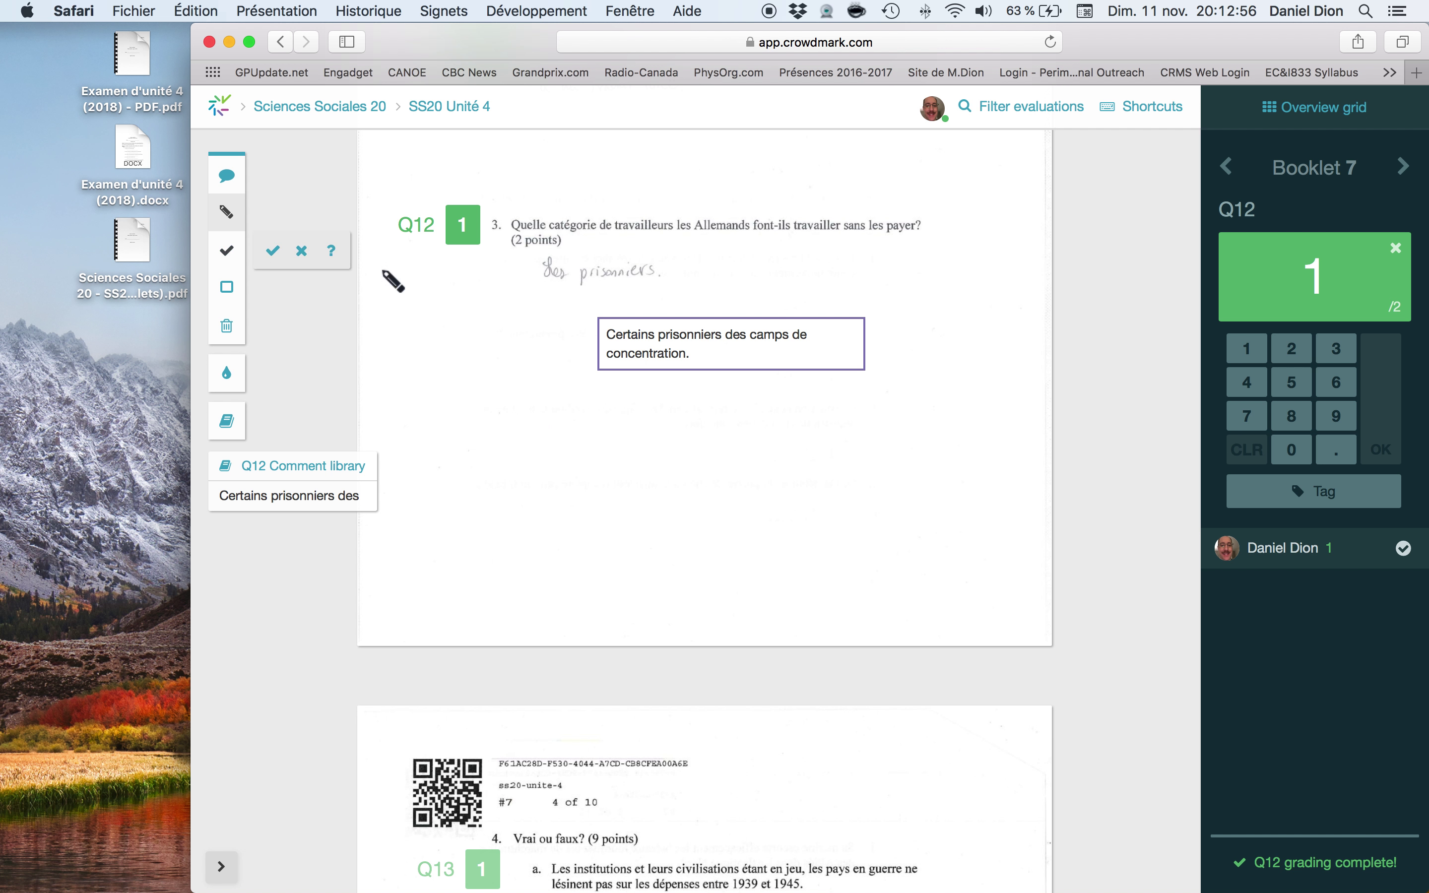
pyautogui.moveTo(226, 251)
pyautogui.click(272, 256)
pyautogui.click(511, 347)
pyautogui.click(226, 250)
pyautogui.click(332, 251)
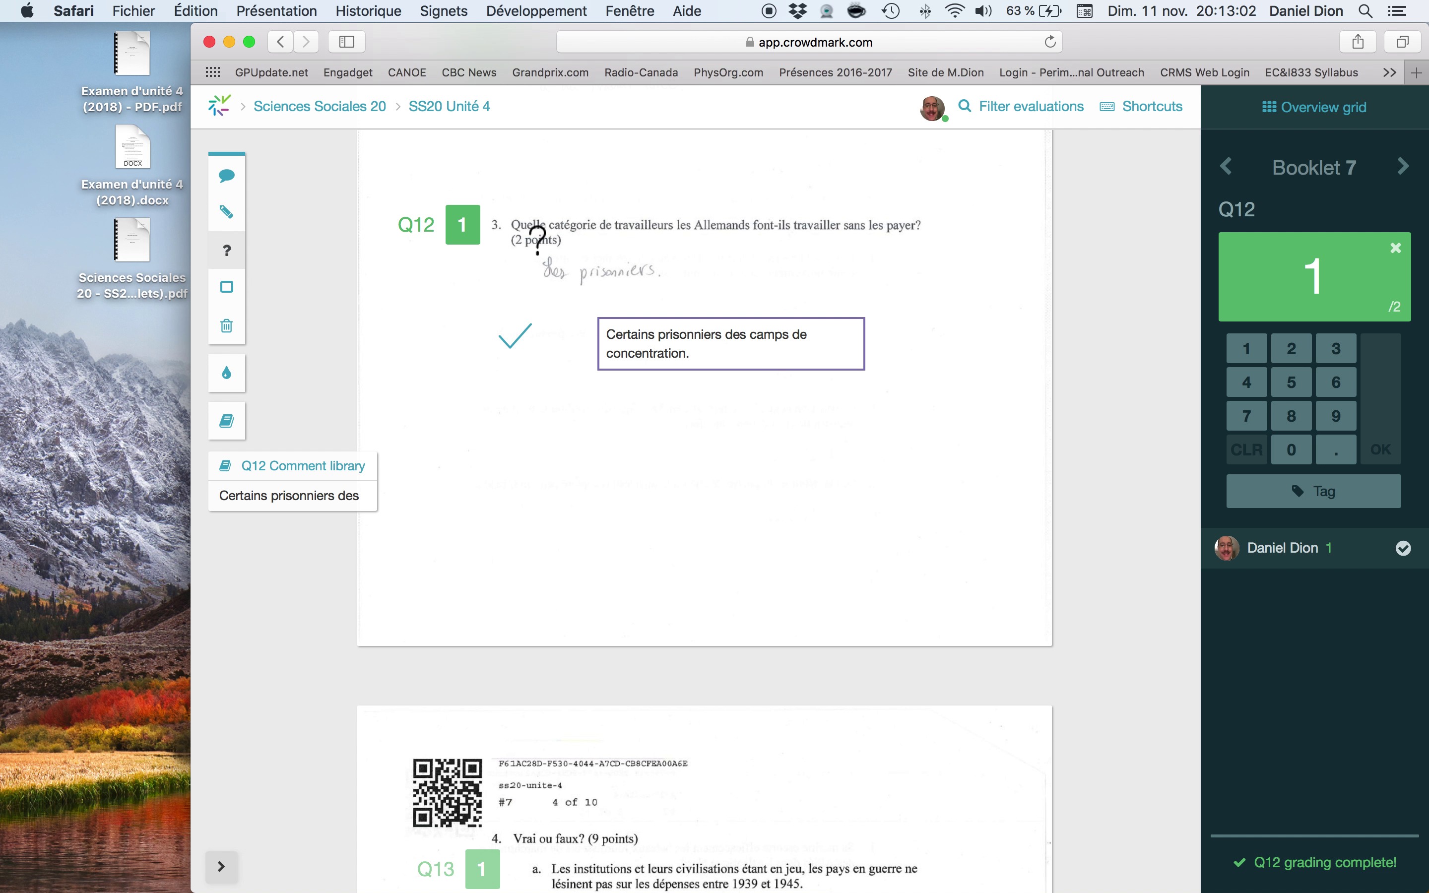
pyautogui.click(641, 248)
pyautogui.click(227, 175)
pyautogui.click(701, 242)
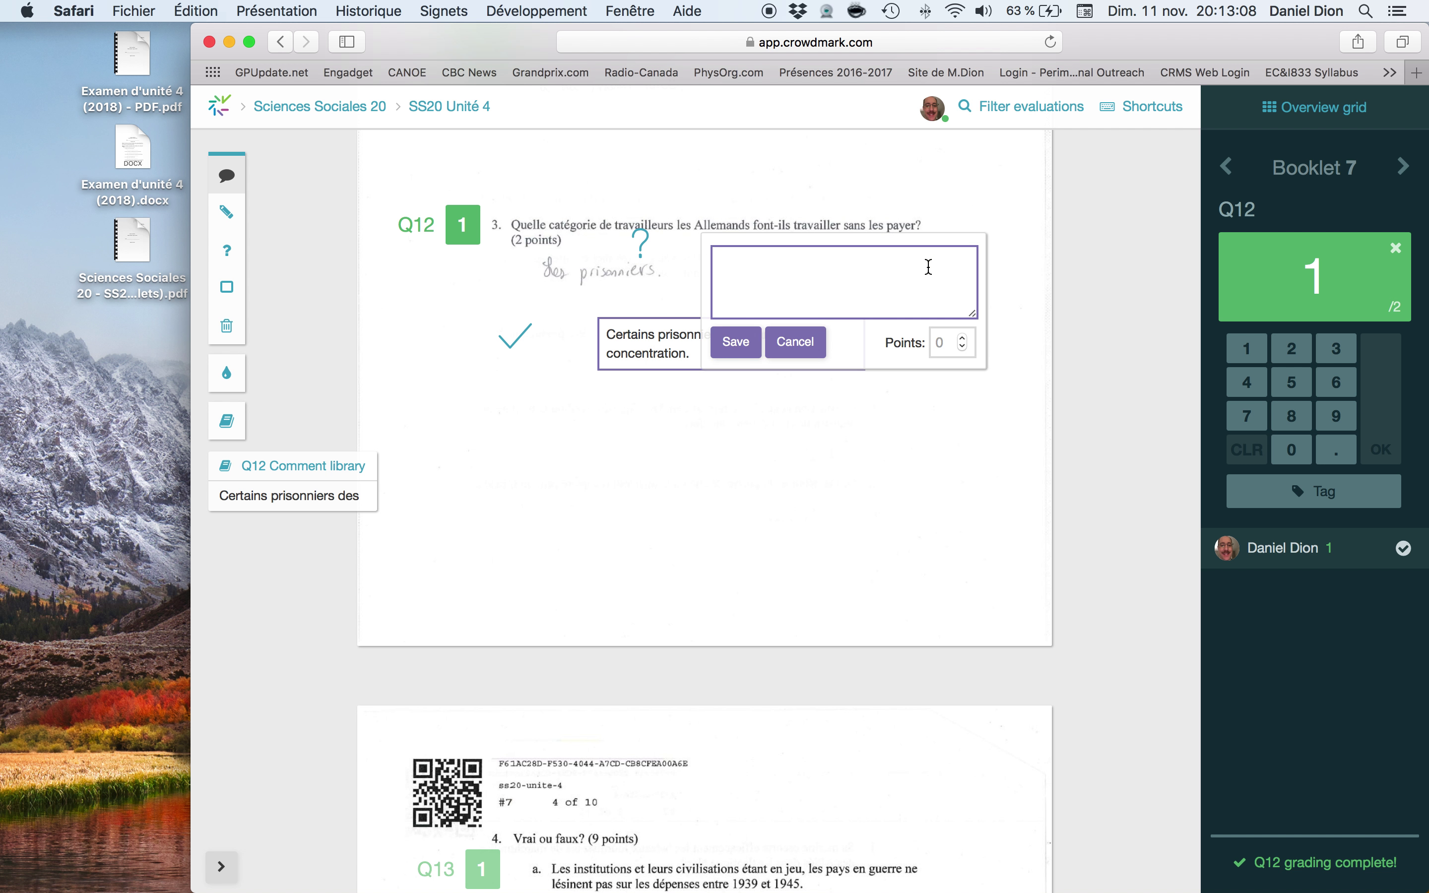
pyautogui.click(797, 341)
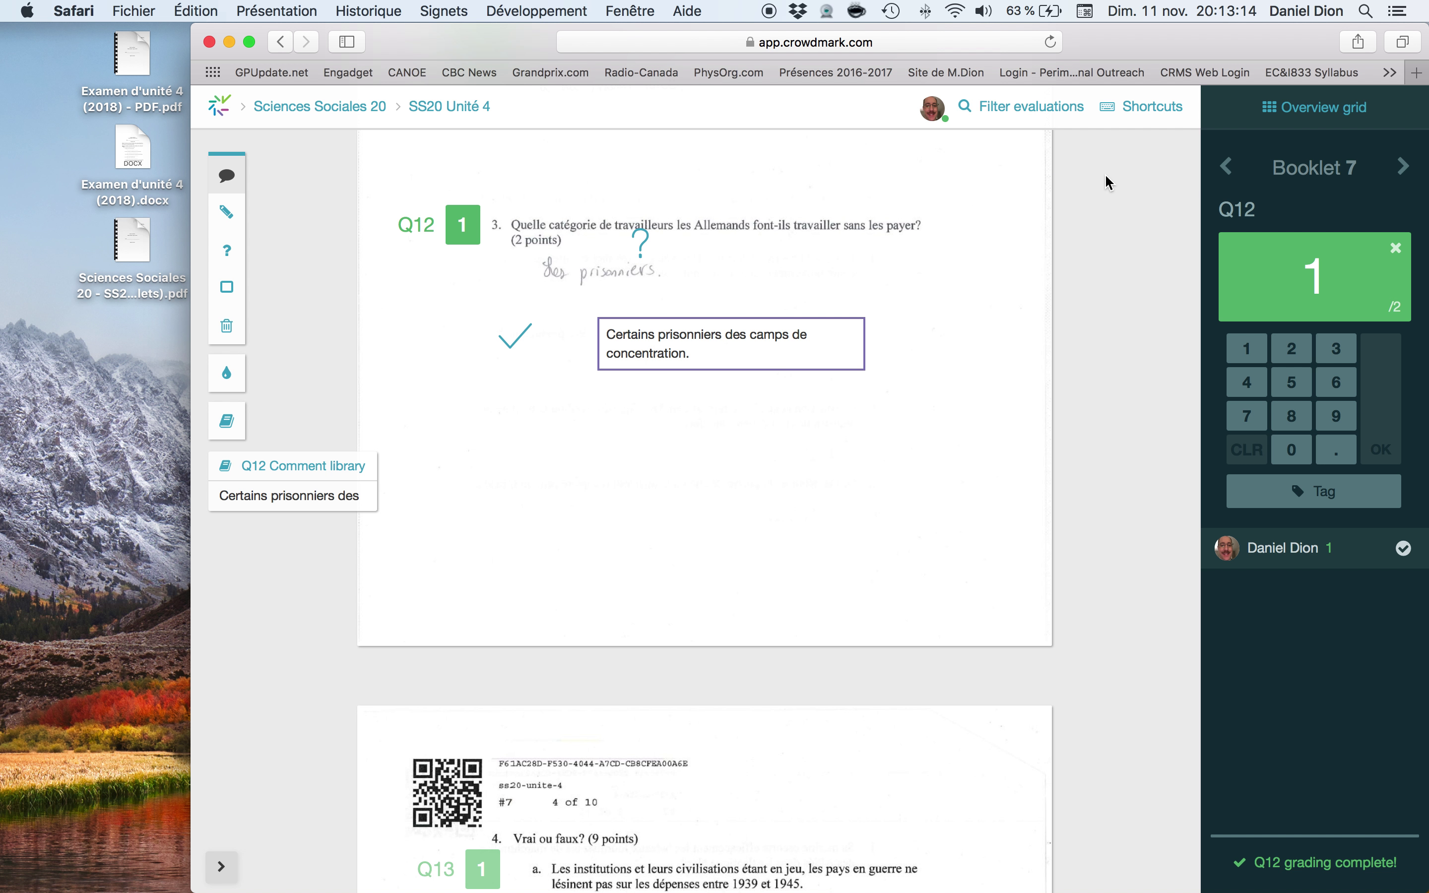
# - Return to the SS20 Unité 4 dashboard and examine the grading status of the questions through Q40
pyautogui.click(478, 112)
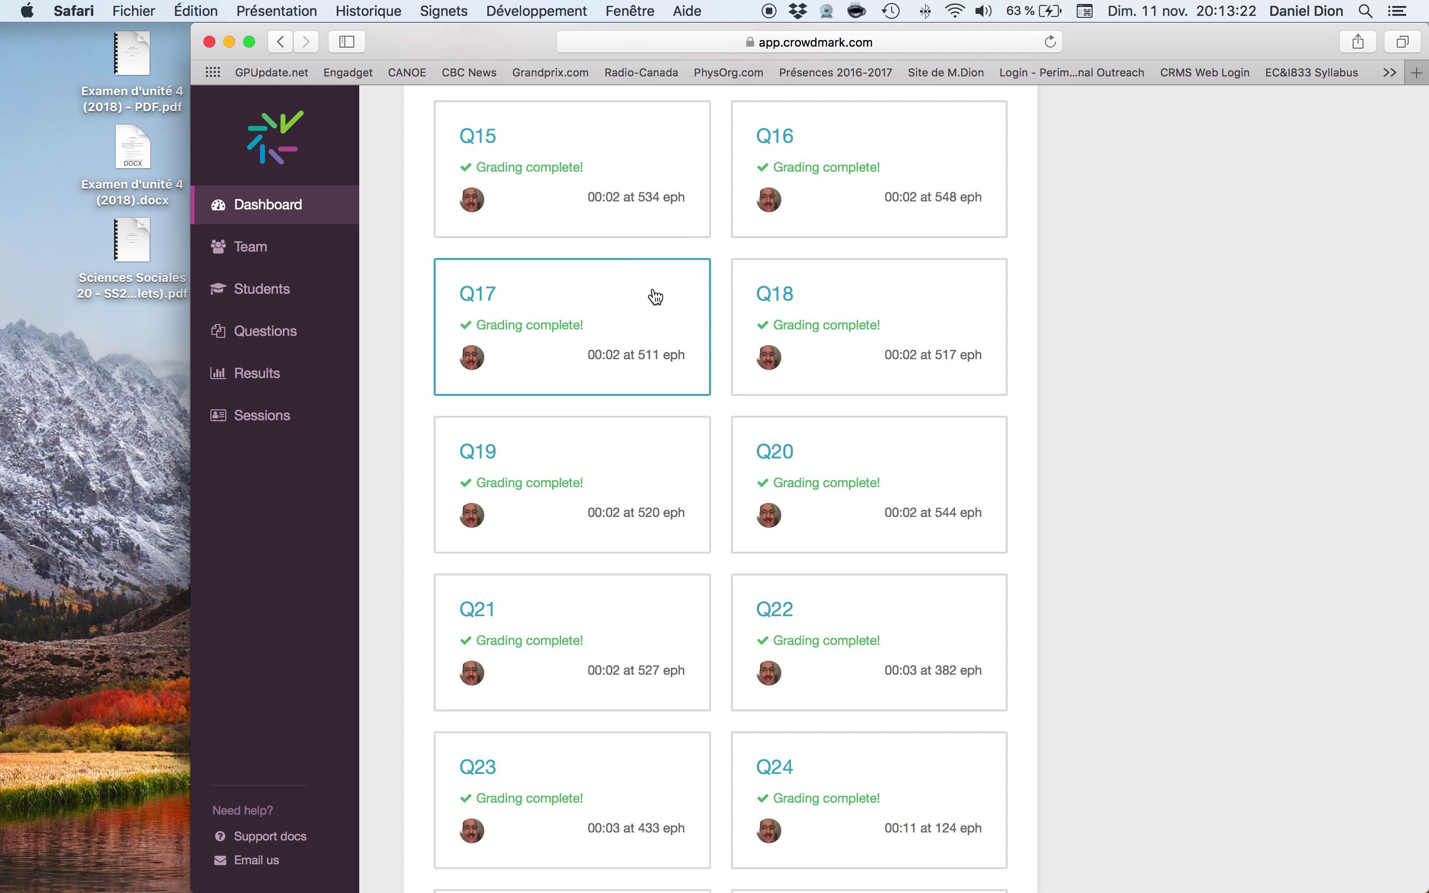
pyautogui.scroll(-8, 656, 296)
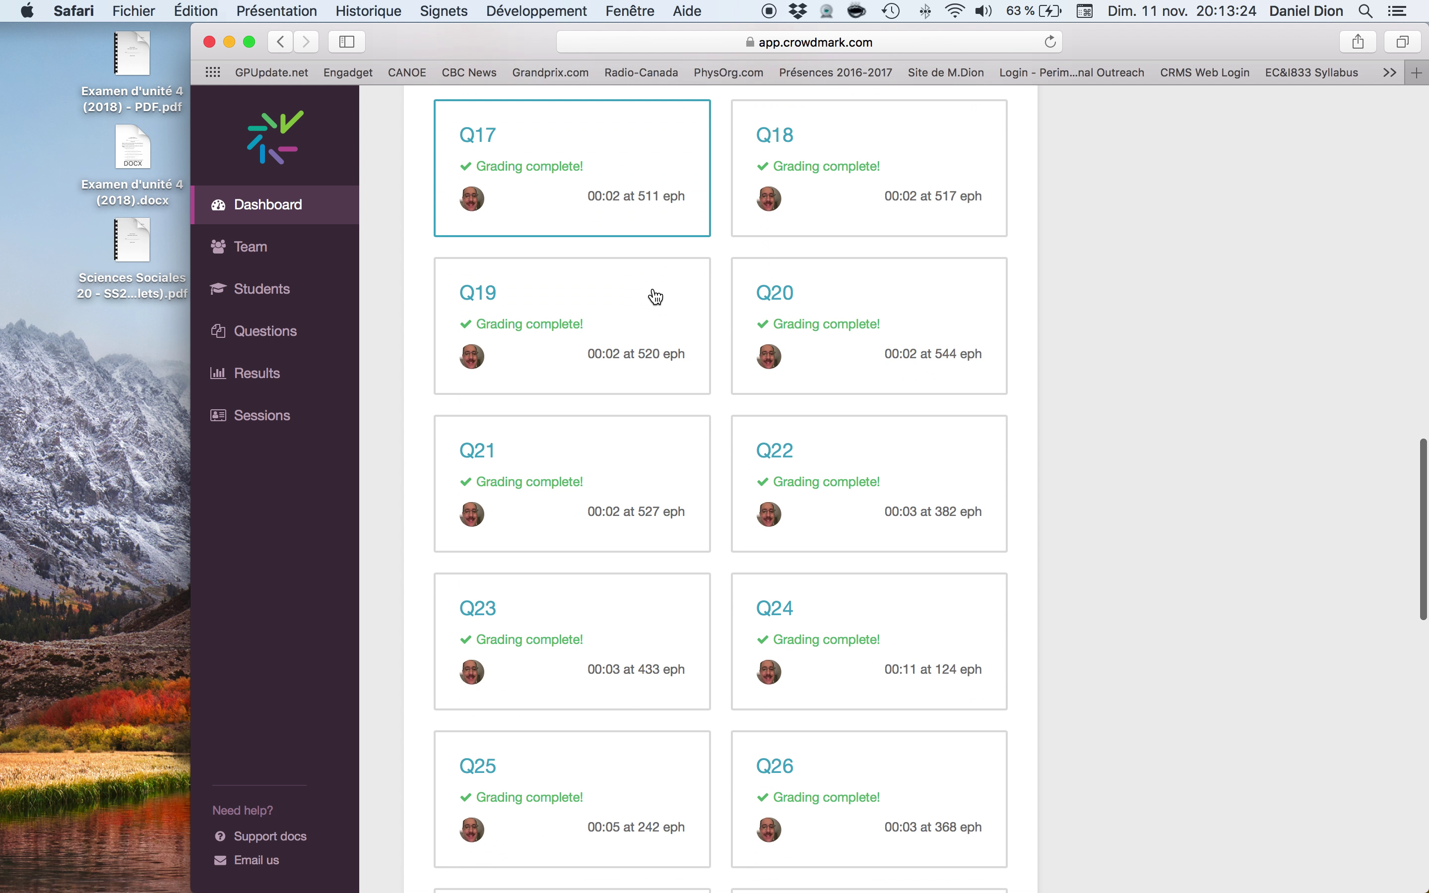
pyautogui.scroll(-15, 655, 297)
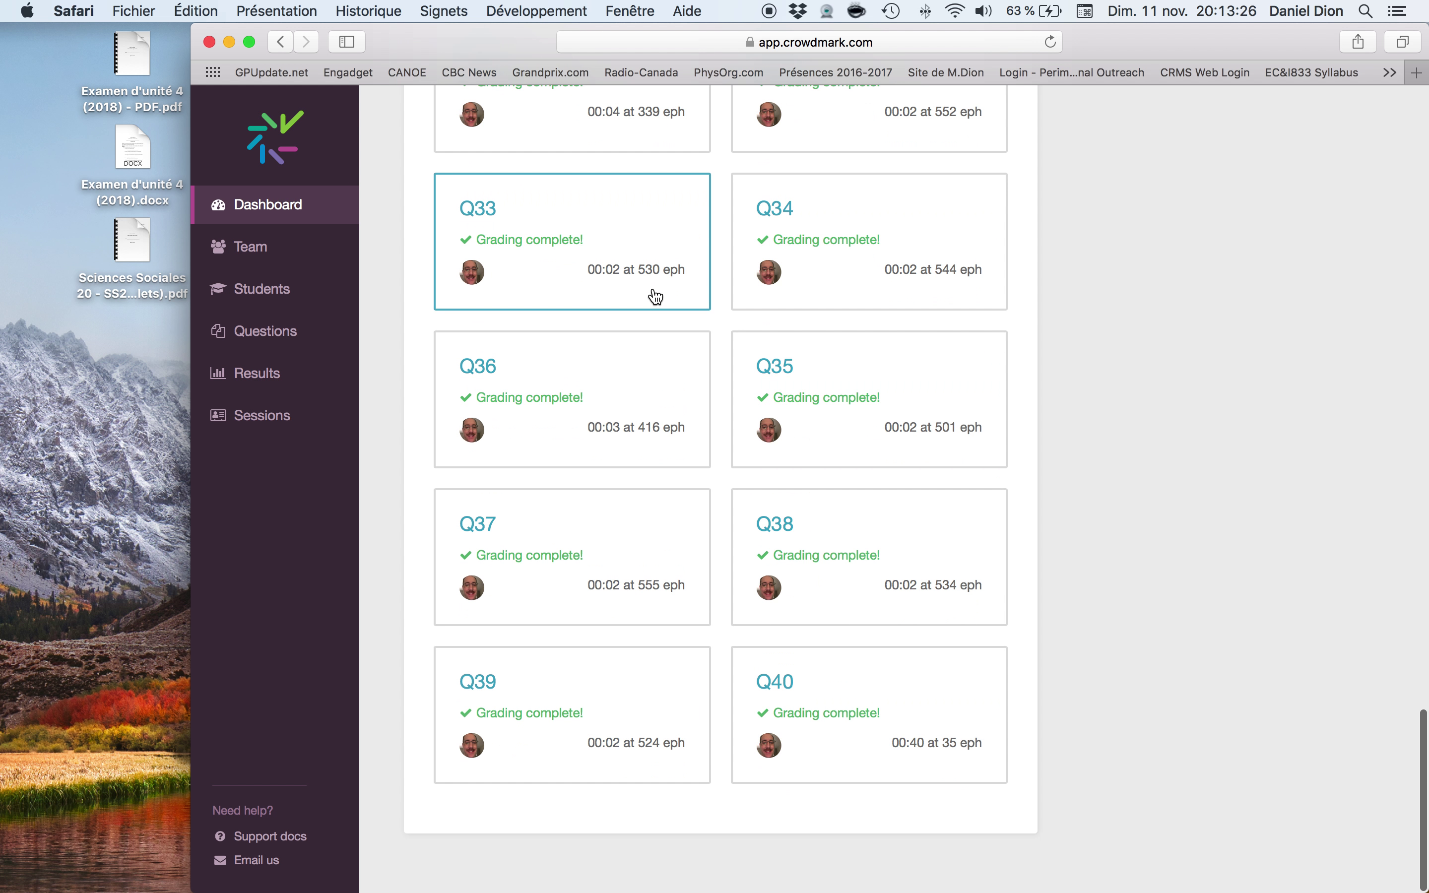
pyautogui.scroll(16, 656, 297)
pyautogui.scroll(17, 656, 297)
pyautogui.scroll(-20, 654, 297)
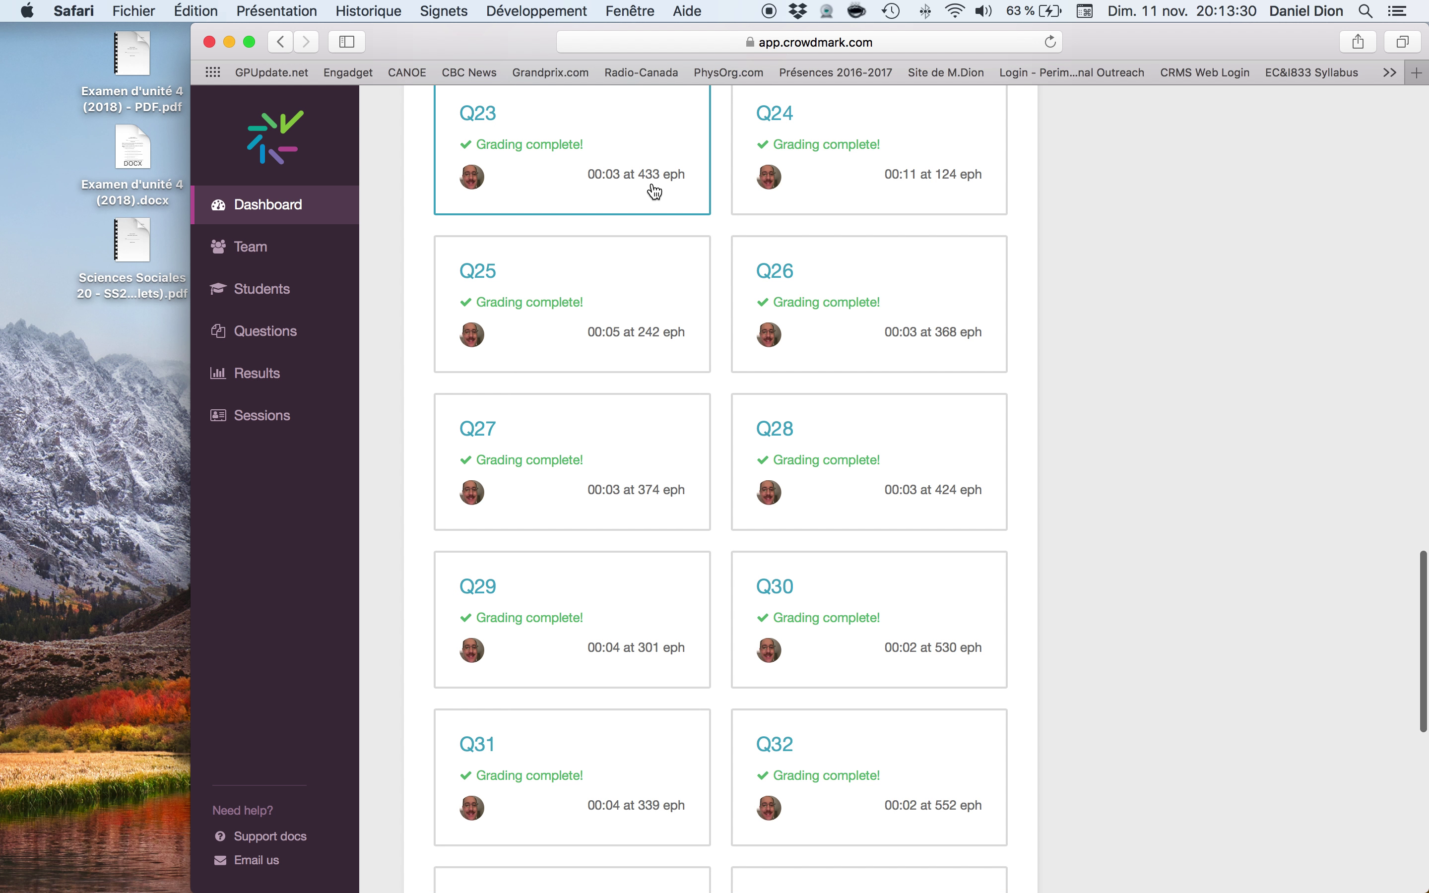
pyautogui.scroll(-12, 657, 193)
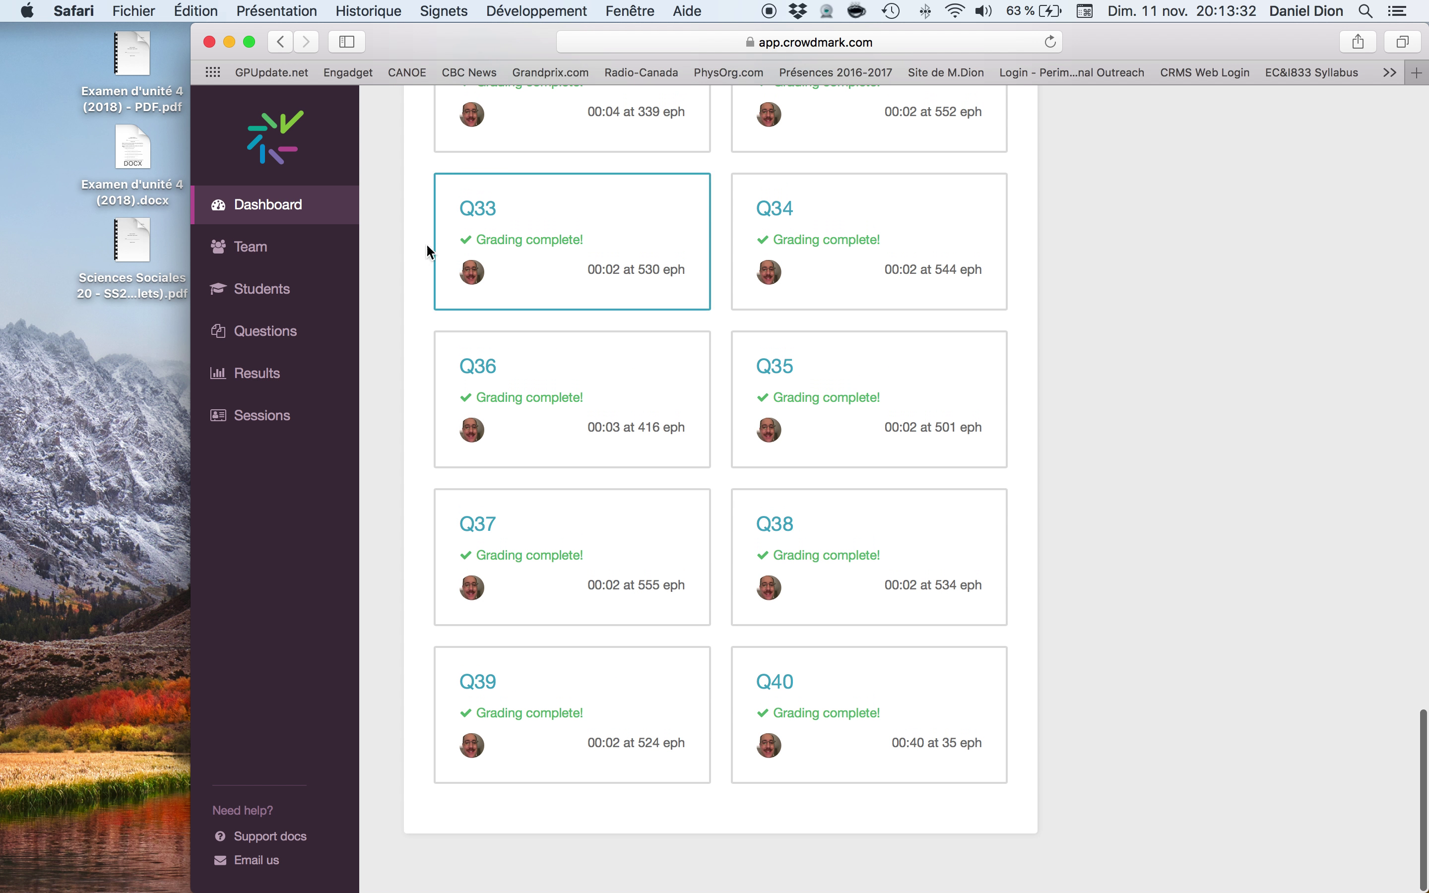
# - Open the SS20 Unité 4 results and examine the score distribution, student view settings and grade sending and export options
pyautogui.click(280, 377)
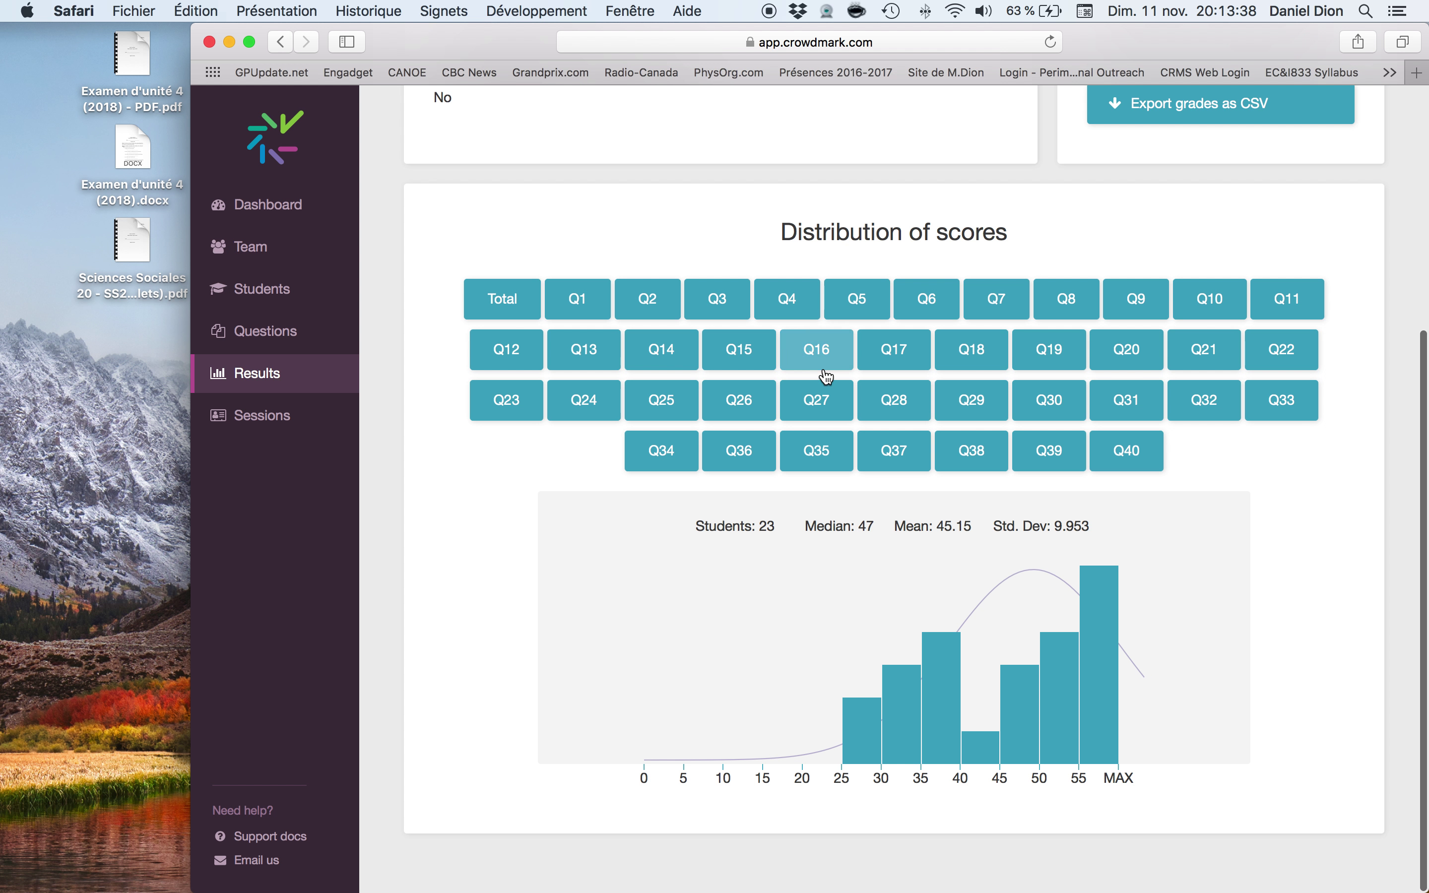
pyautogui.scroll(5, 838, 389)
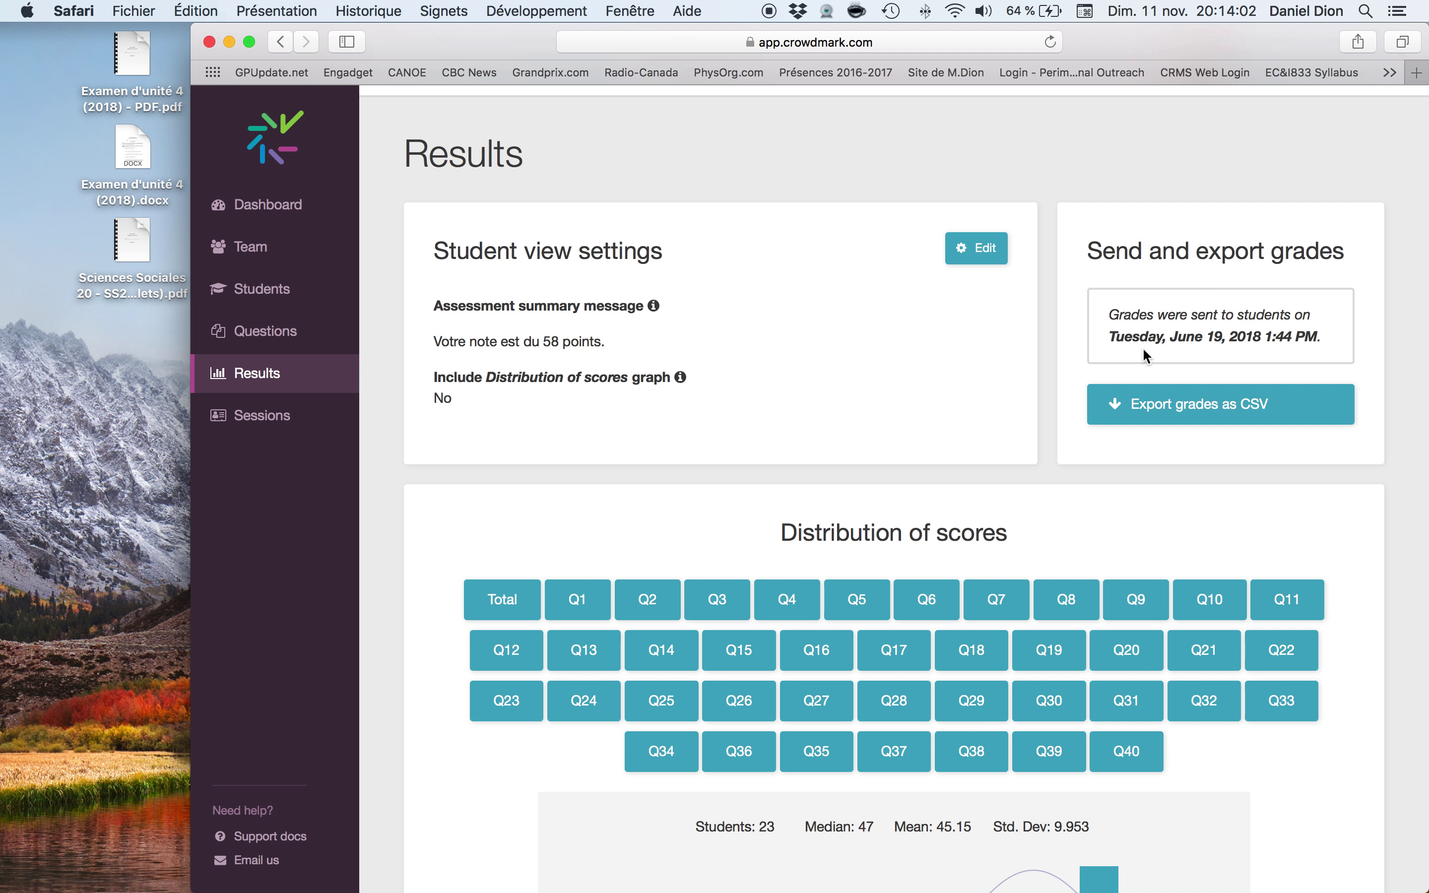
pyautogui.scroll(-5, 1195, 343)
pyautogui.scroll(6, 1195, 344)
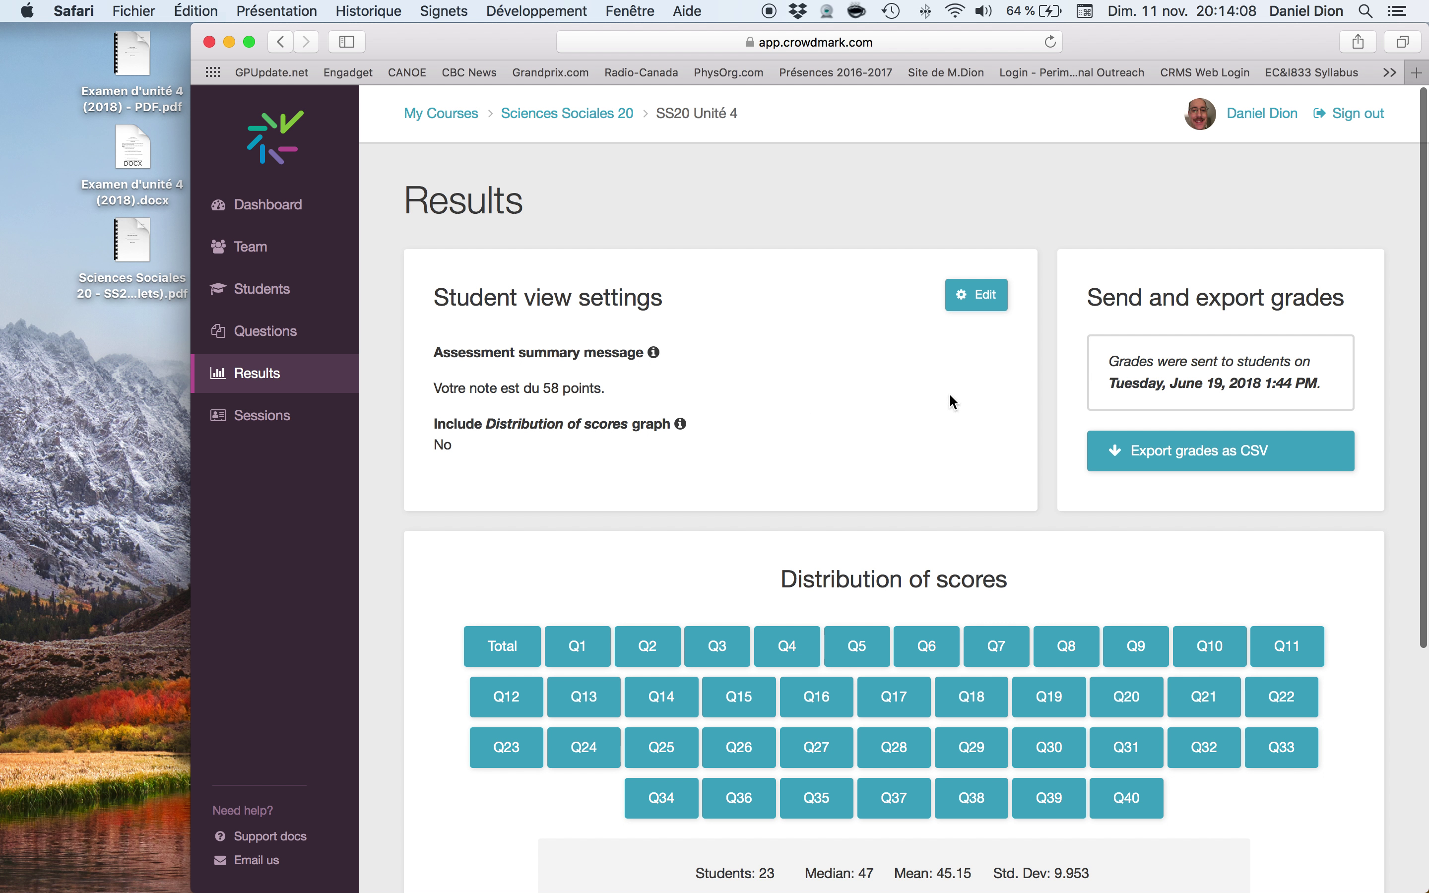
pyautogui.scroll(-4, 892, 421)
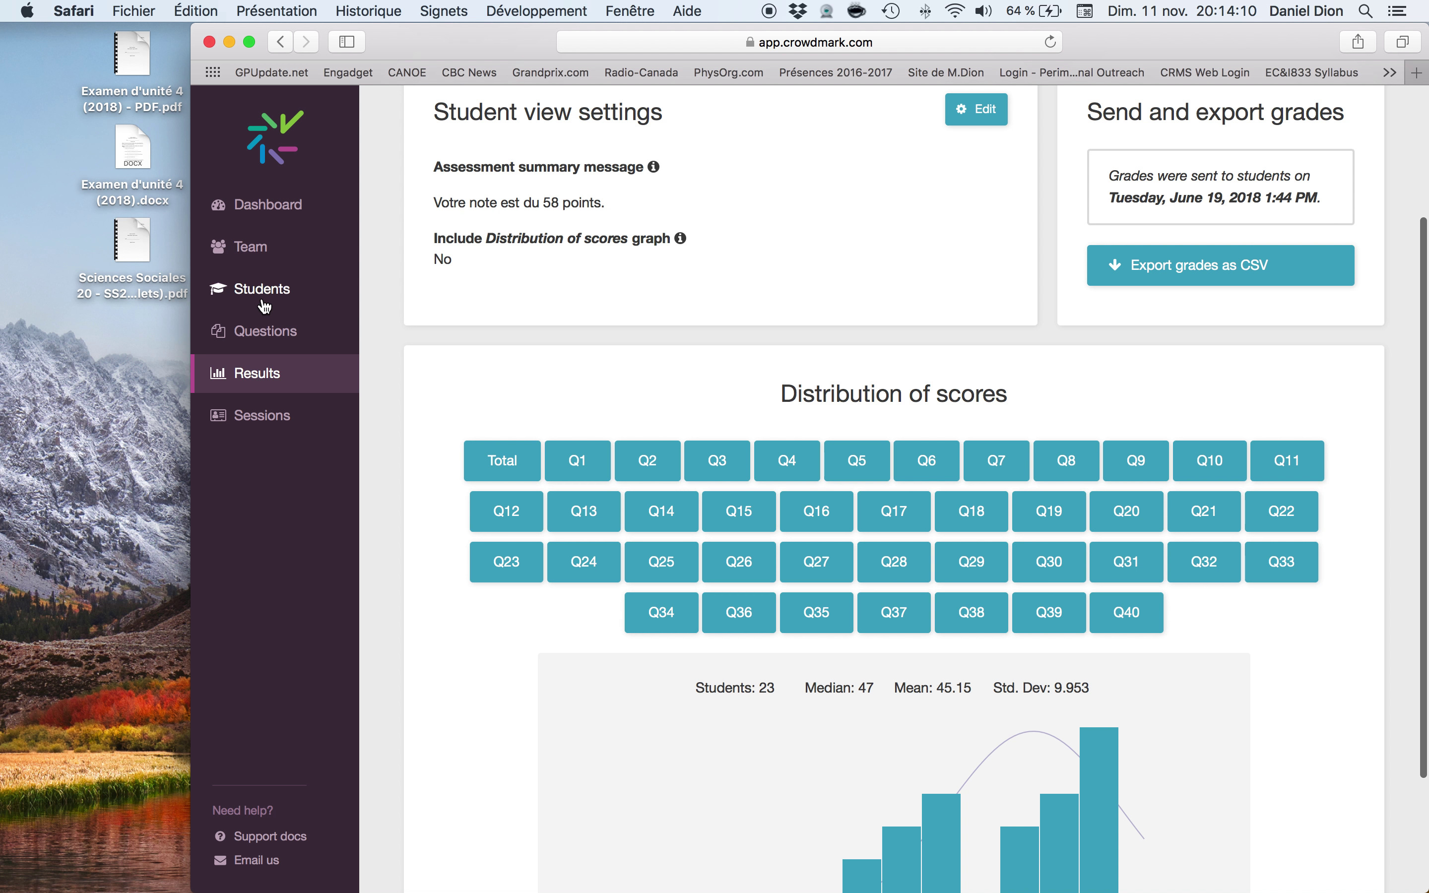
# - Open the SS20 Unité 4 student list and look through each student's grading and score links
pyautogui.click(265, 304)
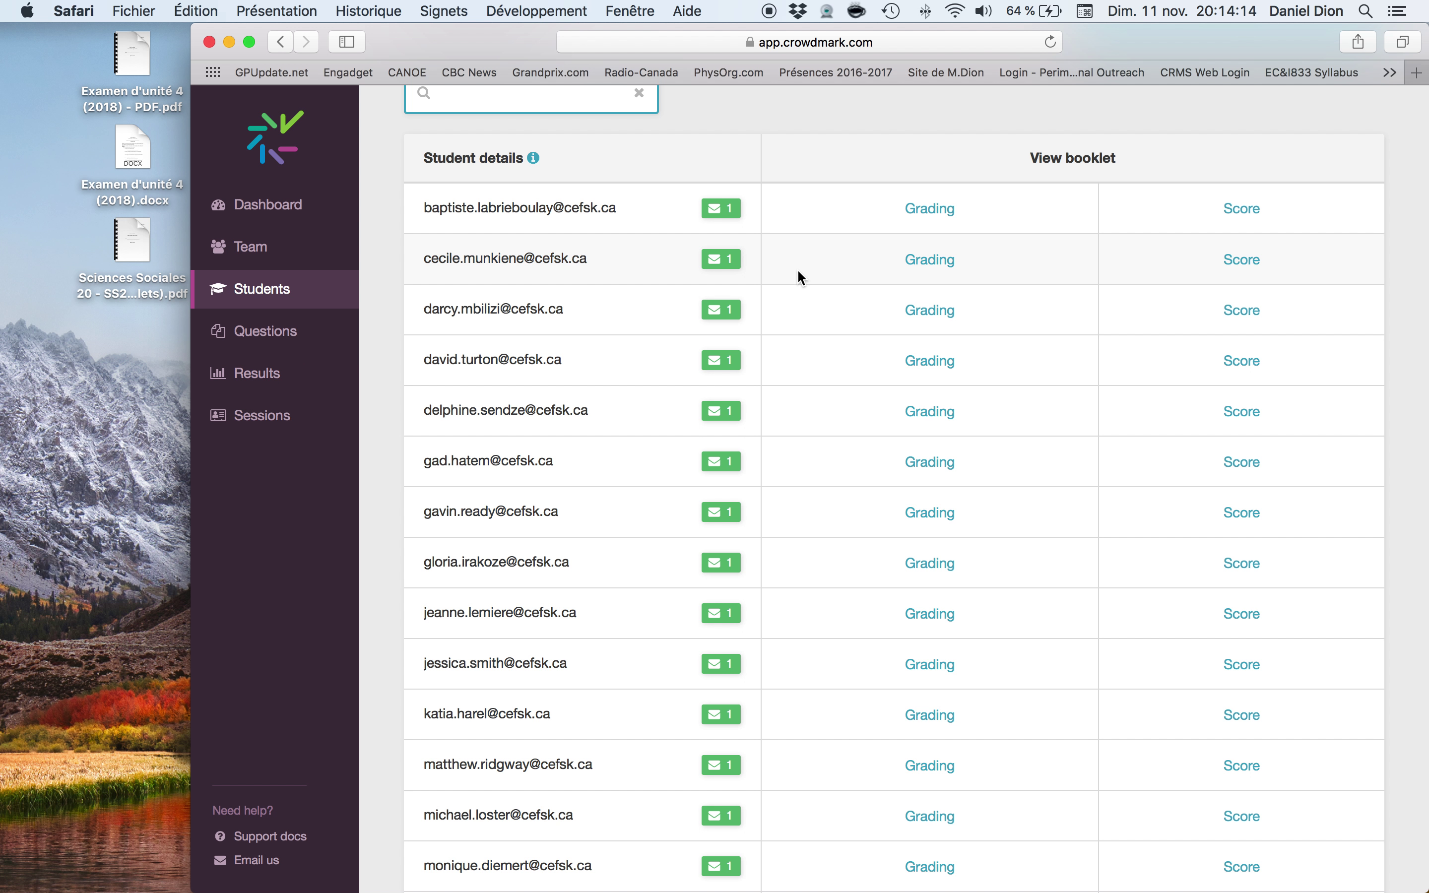
pyautogui.scroll(-10, 608, 204)
pyautogui.scroll(13, 614, 177)
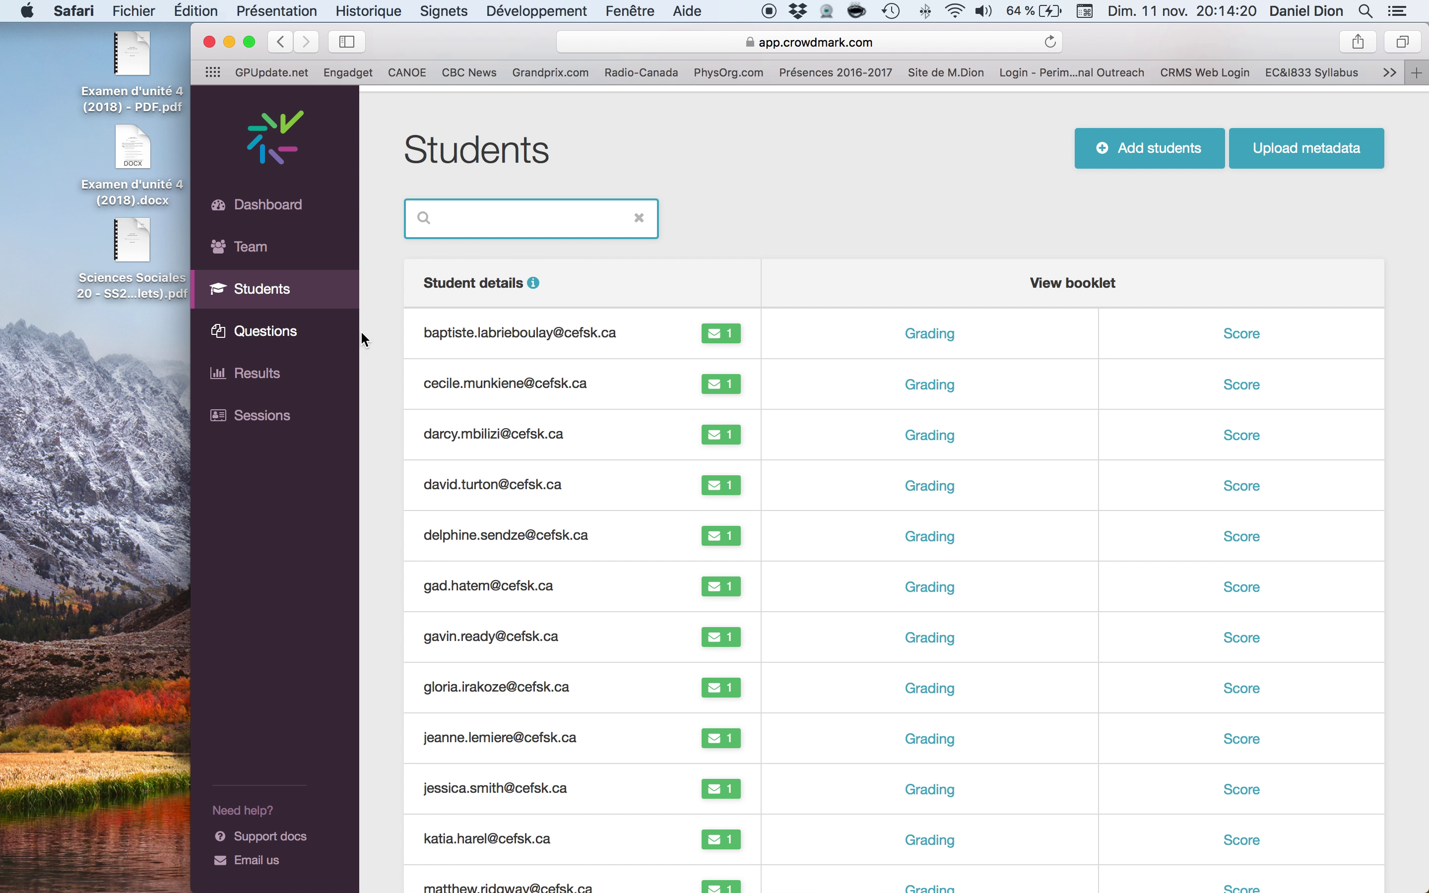
pyautogui.click(282, 376)
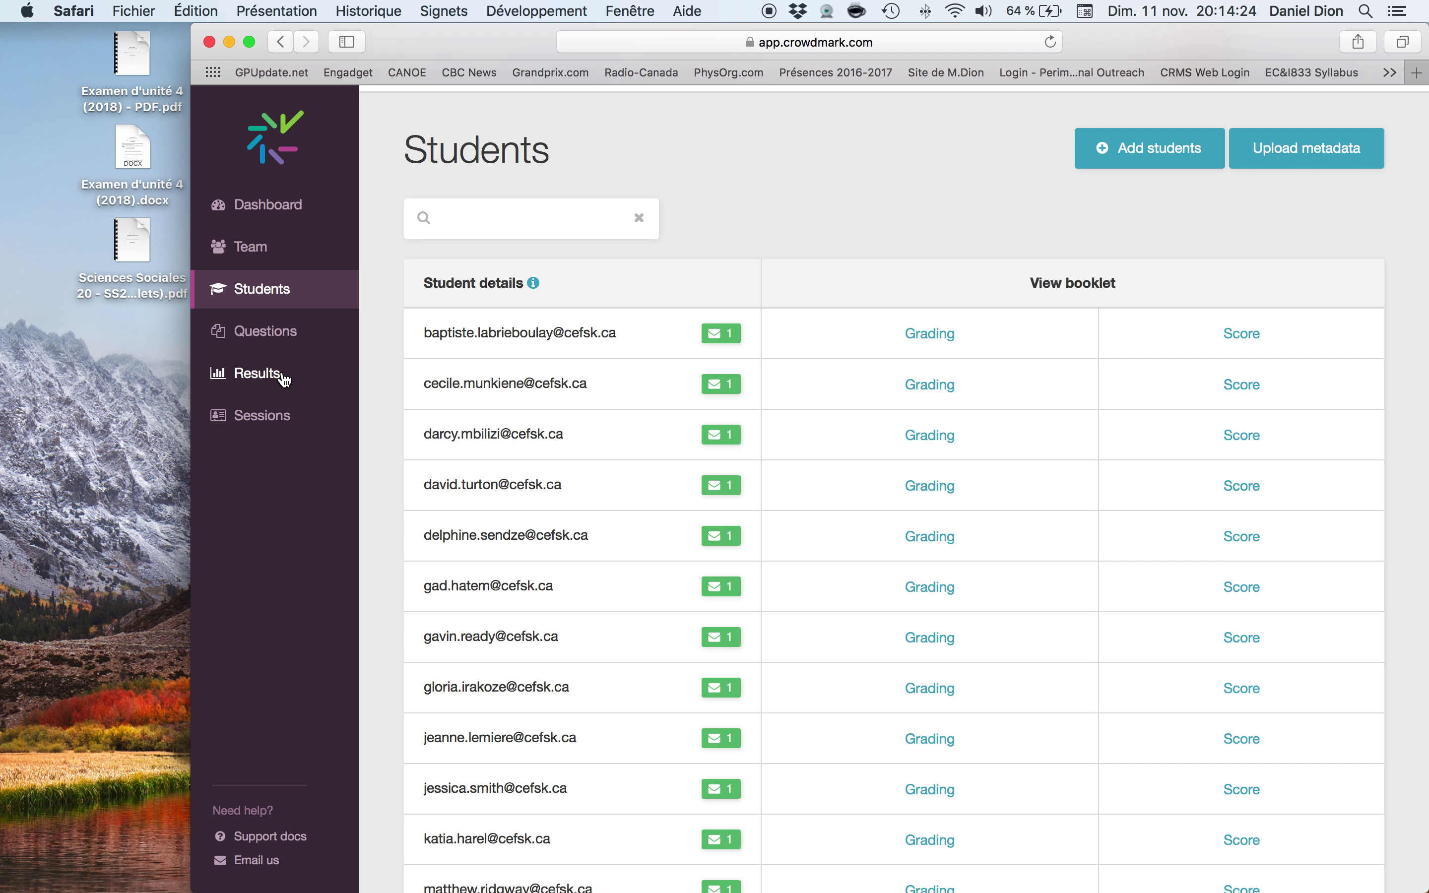
# - Open the SS20 Unité 4 question list and review the points assigned to each question
pyautogui.click(260, 344)
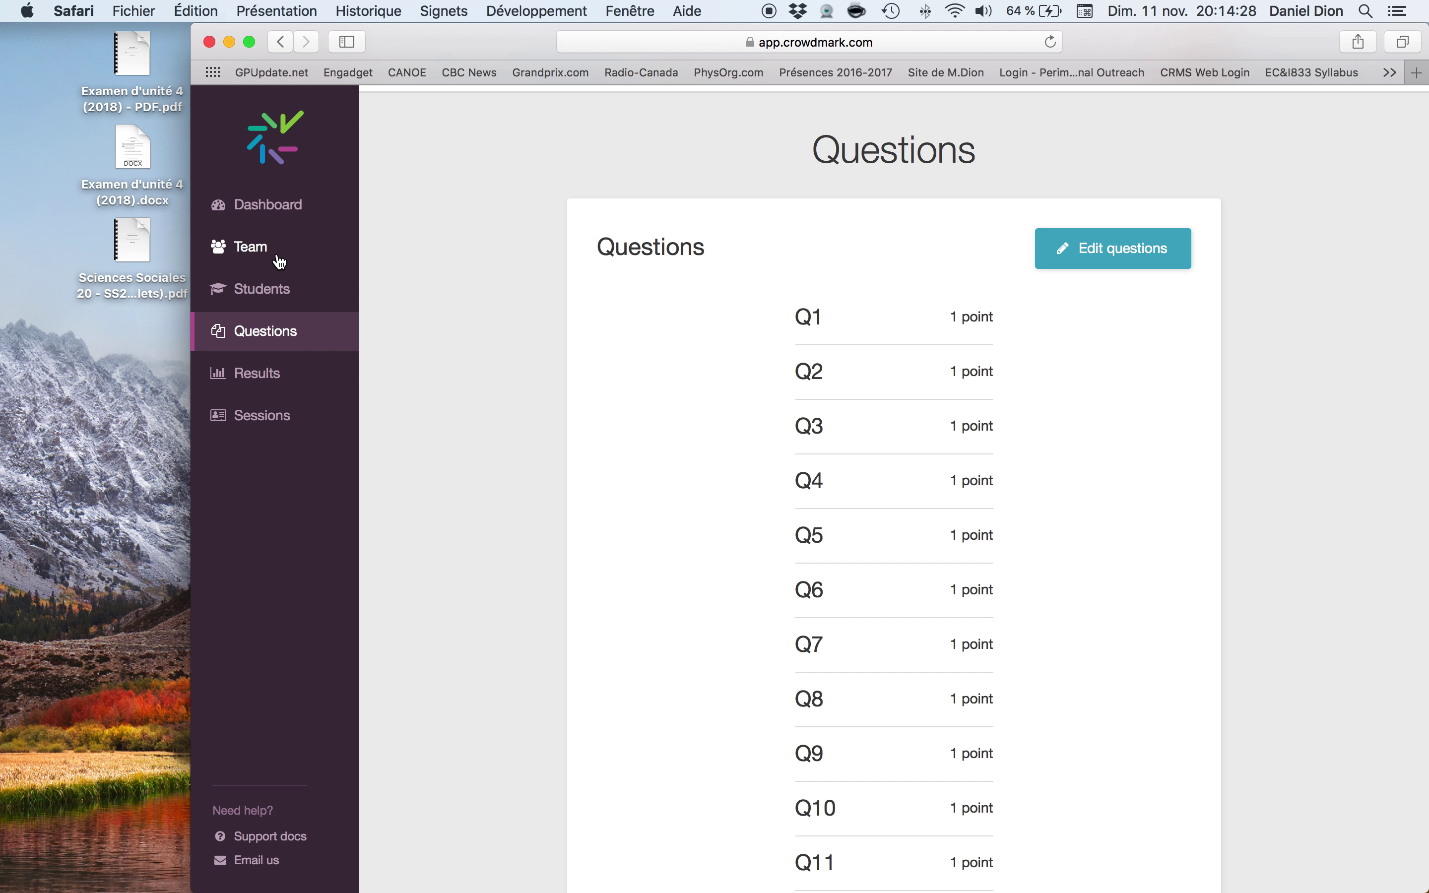
pyautogui.scroll(-15, 721, 257)
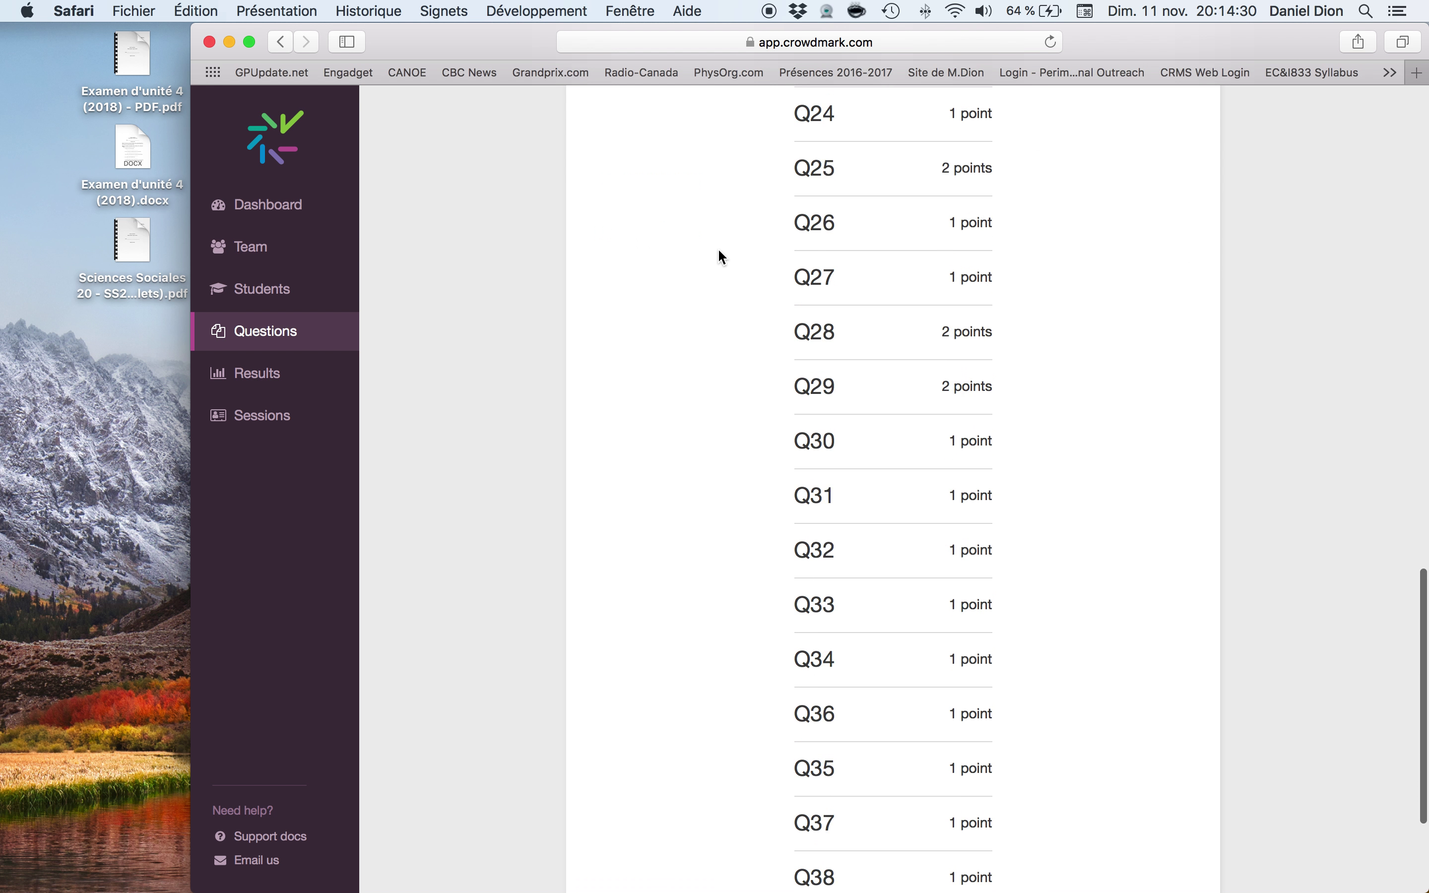
pyautogui.scroll(15, 720, 252)
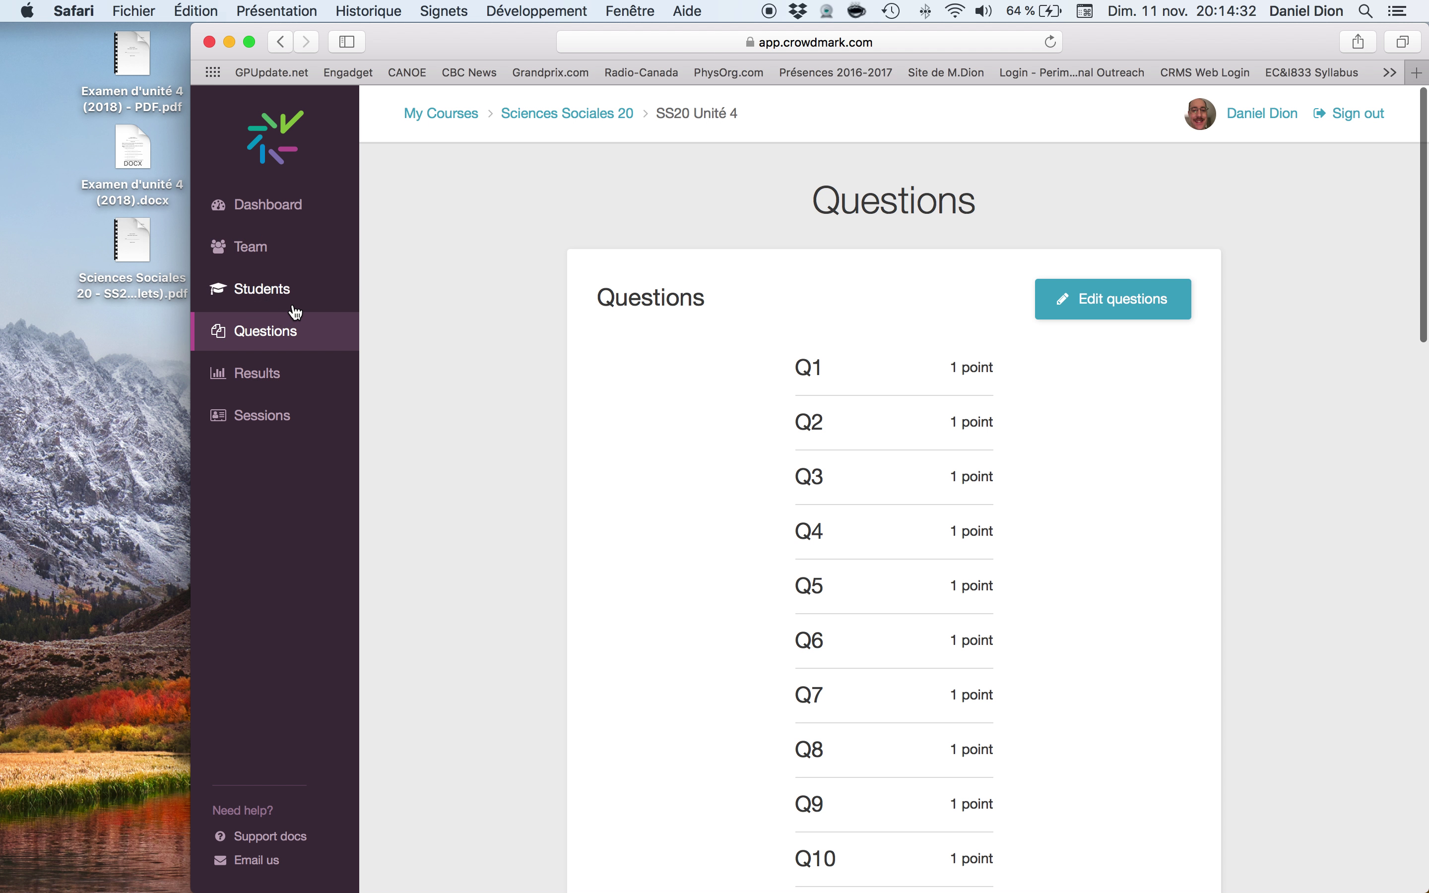
# - Revisit the student list briefly and open the grading team page to view its members, velocity, grading time and roles
pyautogui.click(294, 304)
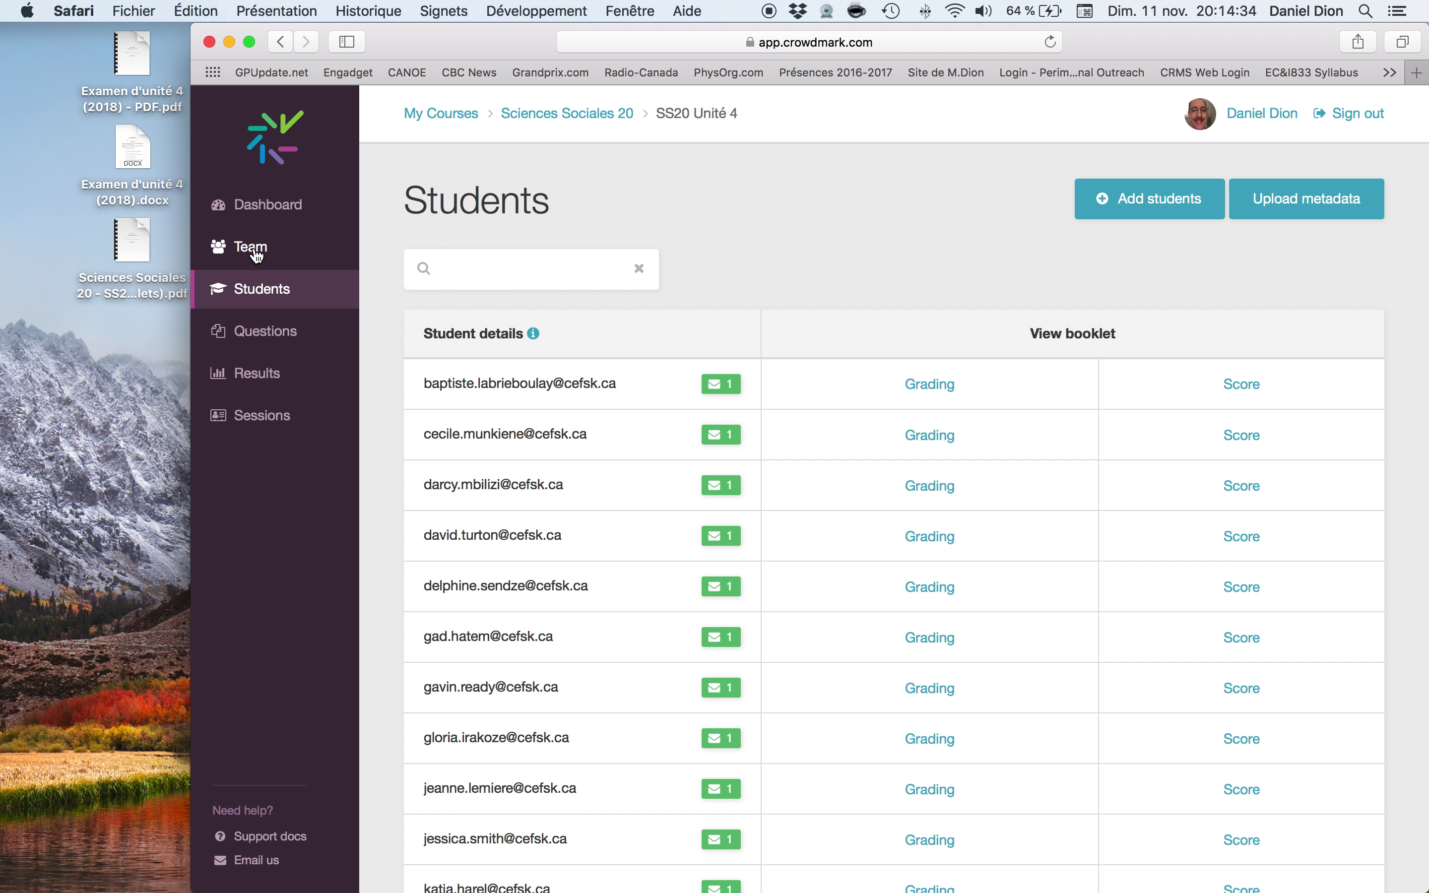
pyautogui.click(258, 254)
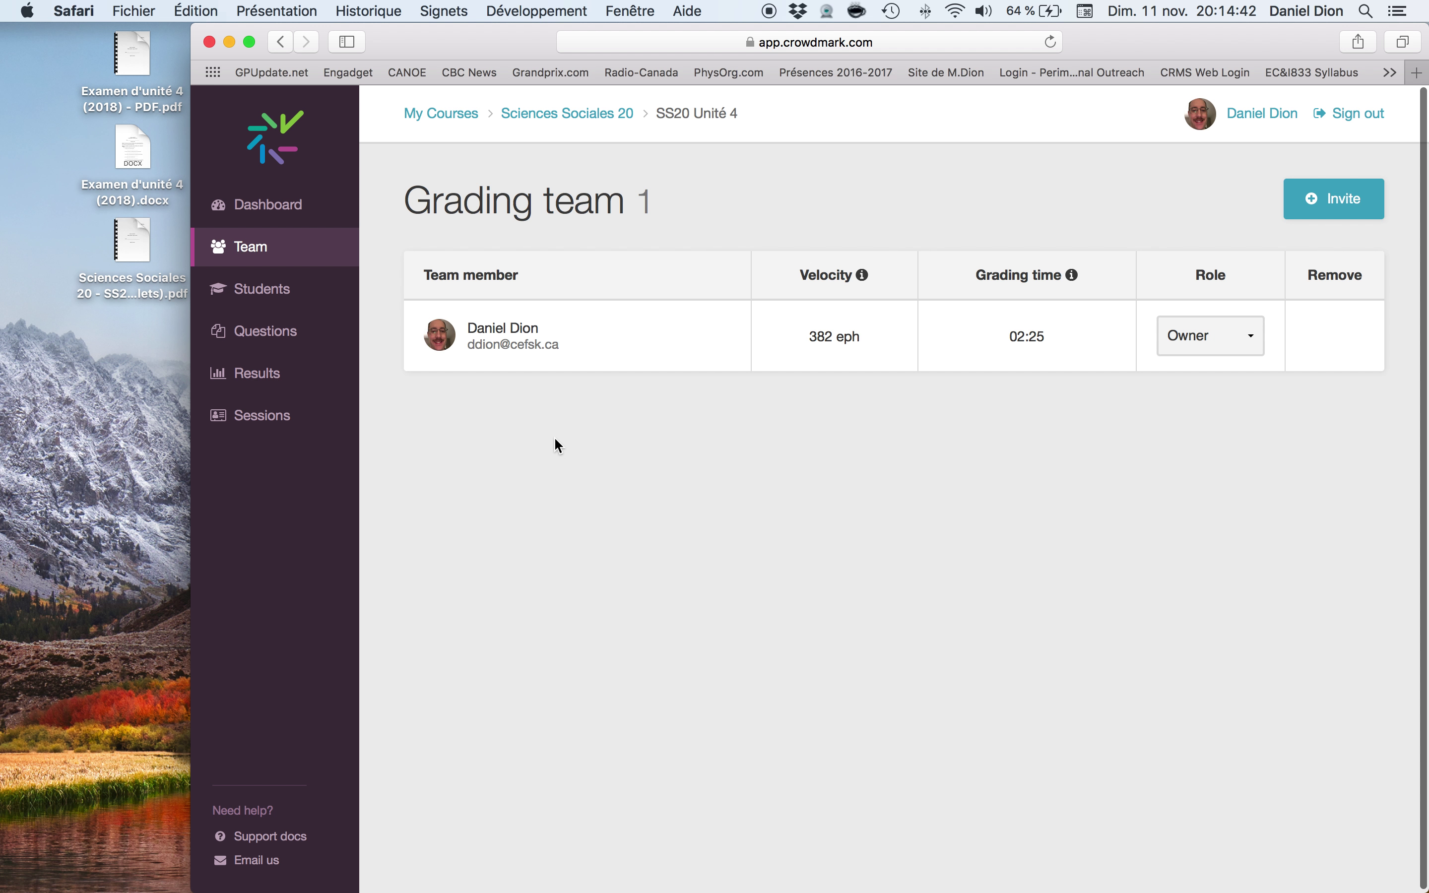
pyautogui.scroll(-1, 556, 439)
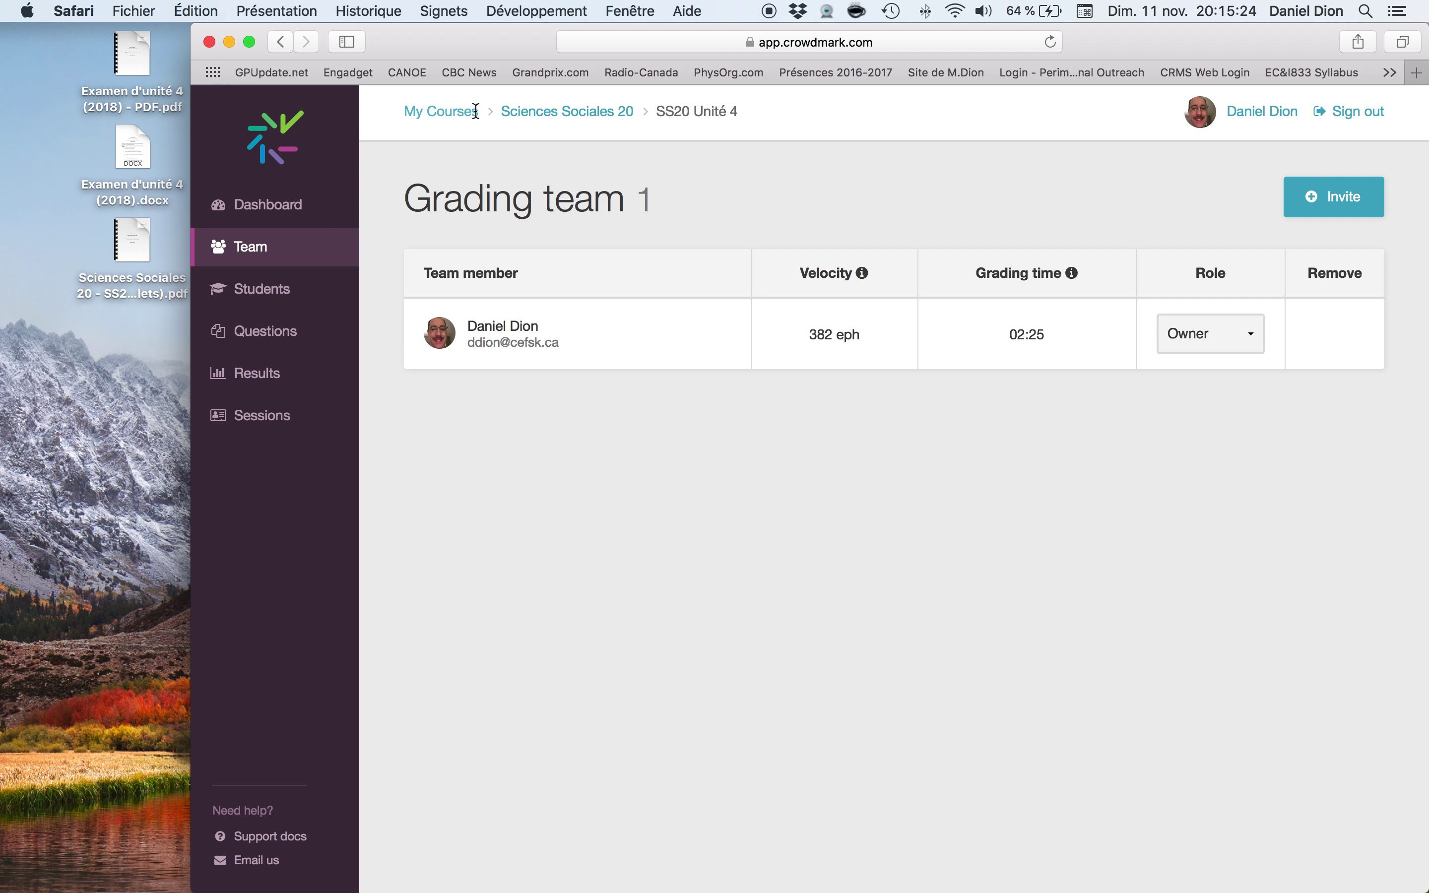
# - Return to the Sciences Sociales 20 course page and widen the browser window across the desktop
pyautogui.click(561, 117)
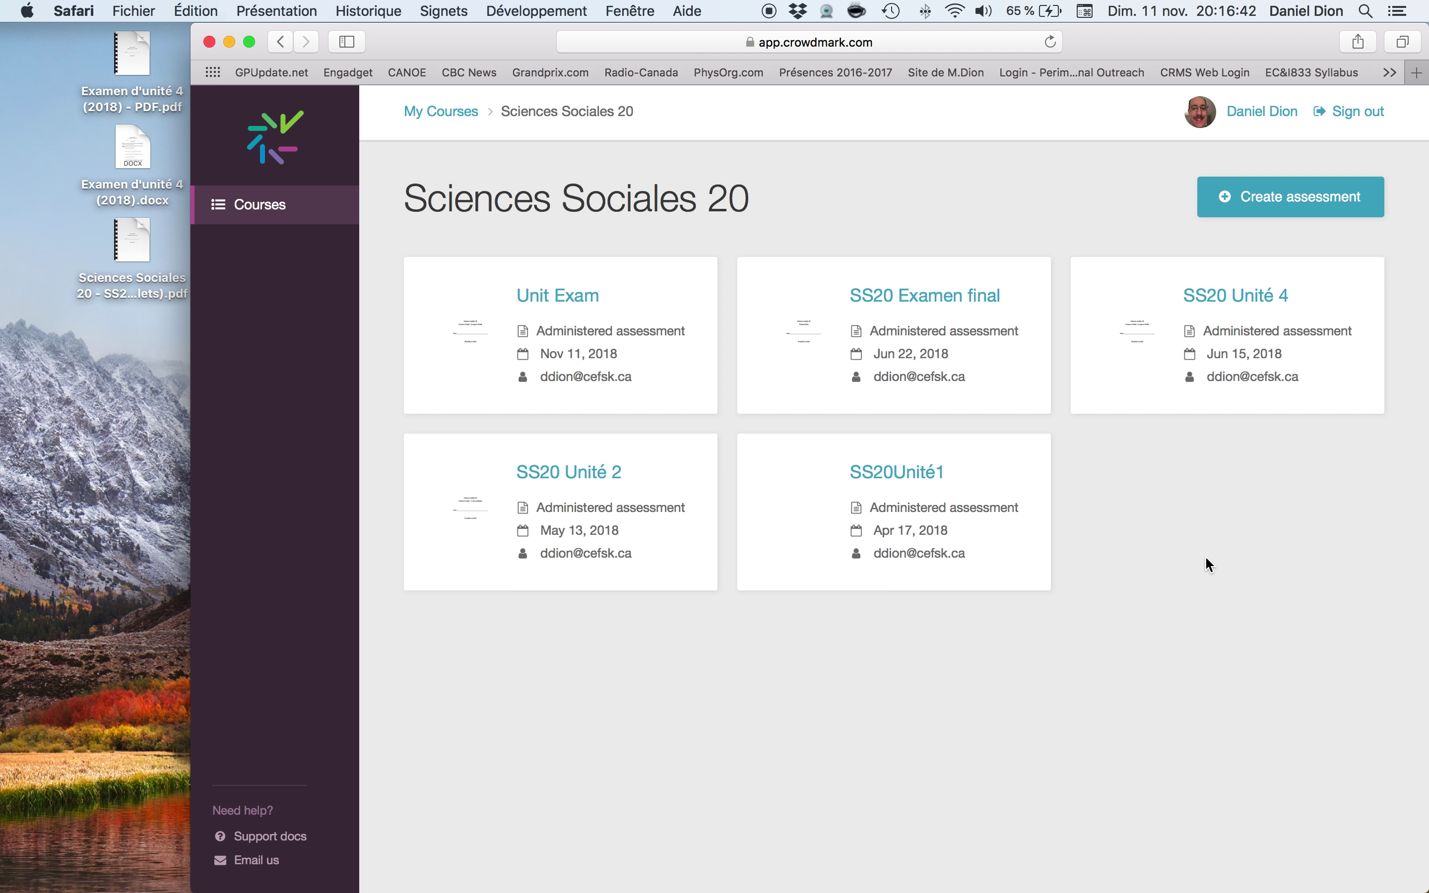
pyautogui.scroll(-1, 1205, 558)
pyautogui.scroll(1, 1206, 558)
pyautogui.moveTo(192, 60); pyautogui.dragTo(52, 89)
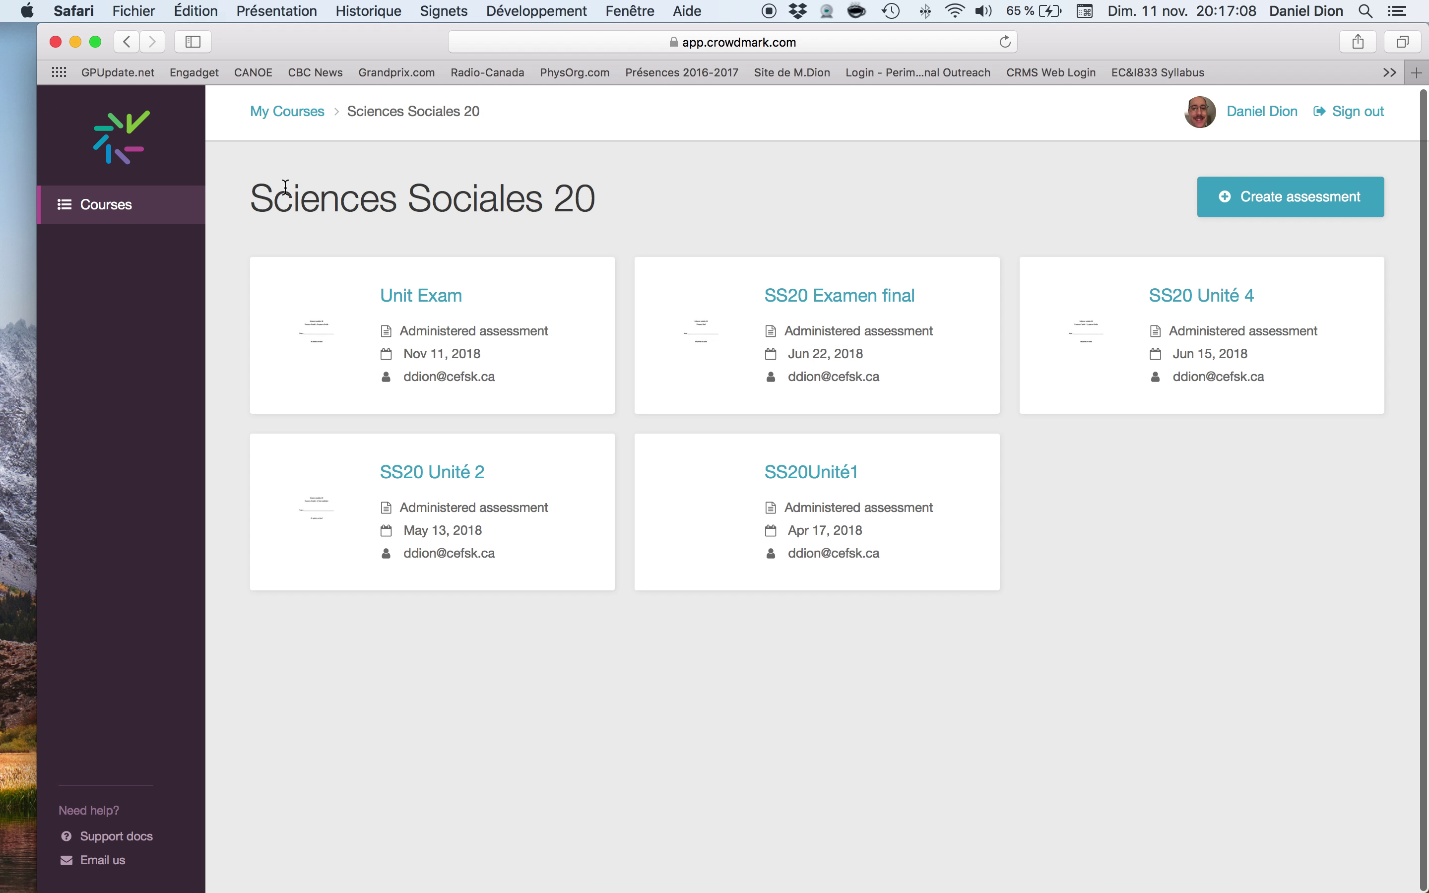
pyautogui.scroll(2, 302, 202)
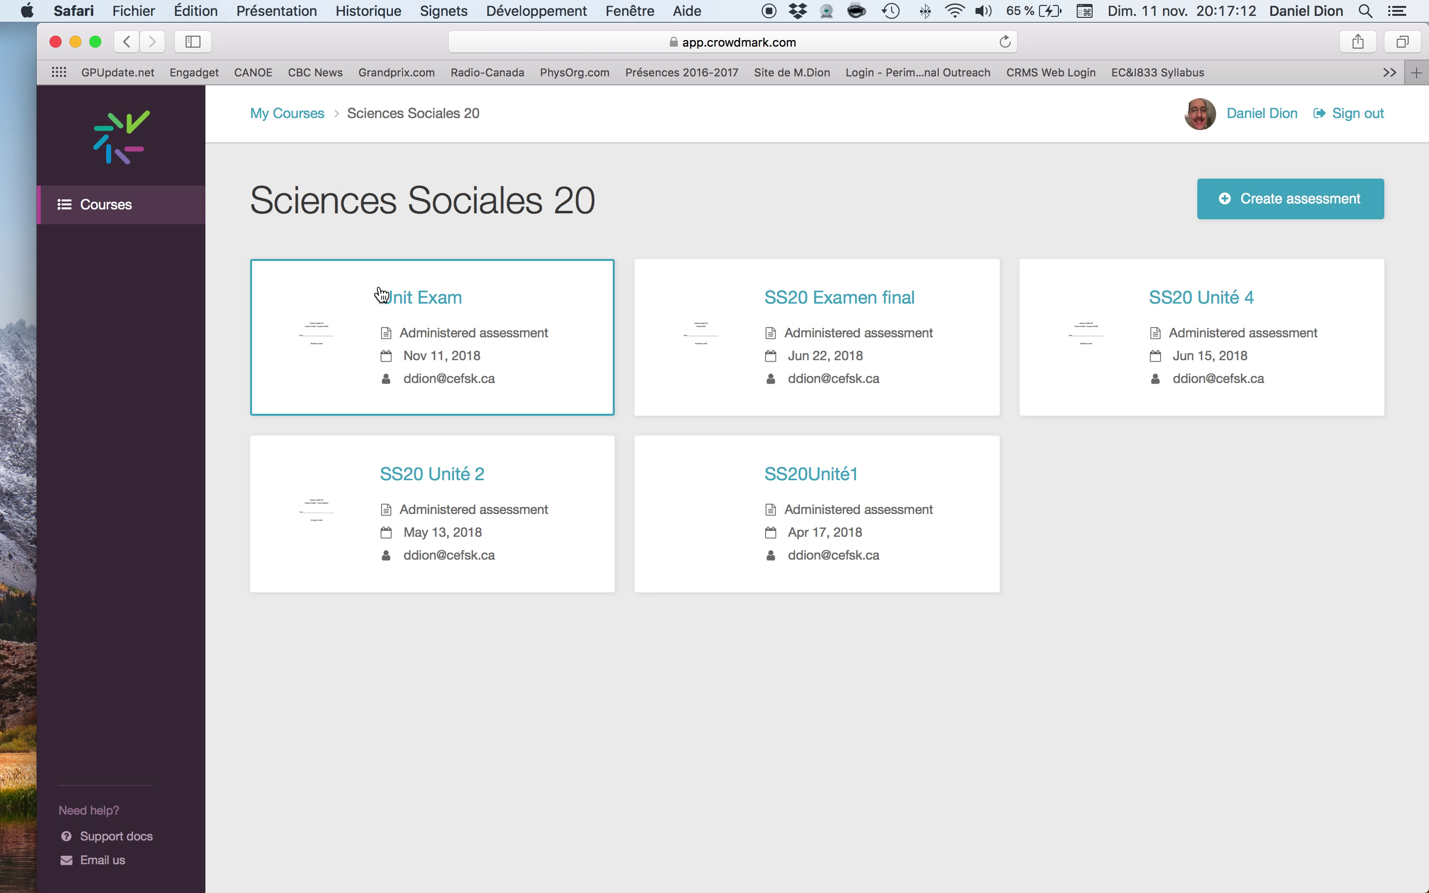
# - Open the My Courses overview and look through the full list of courses
pyautogui.scroll(-10, 442, 481)
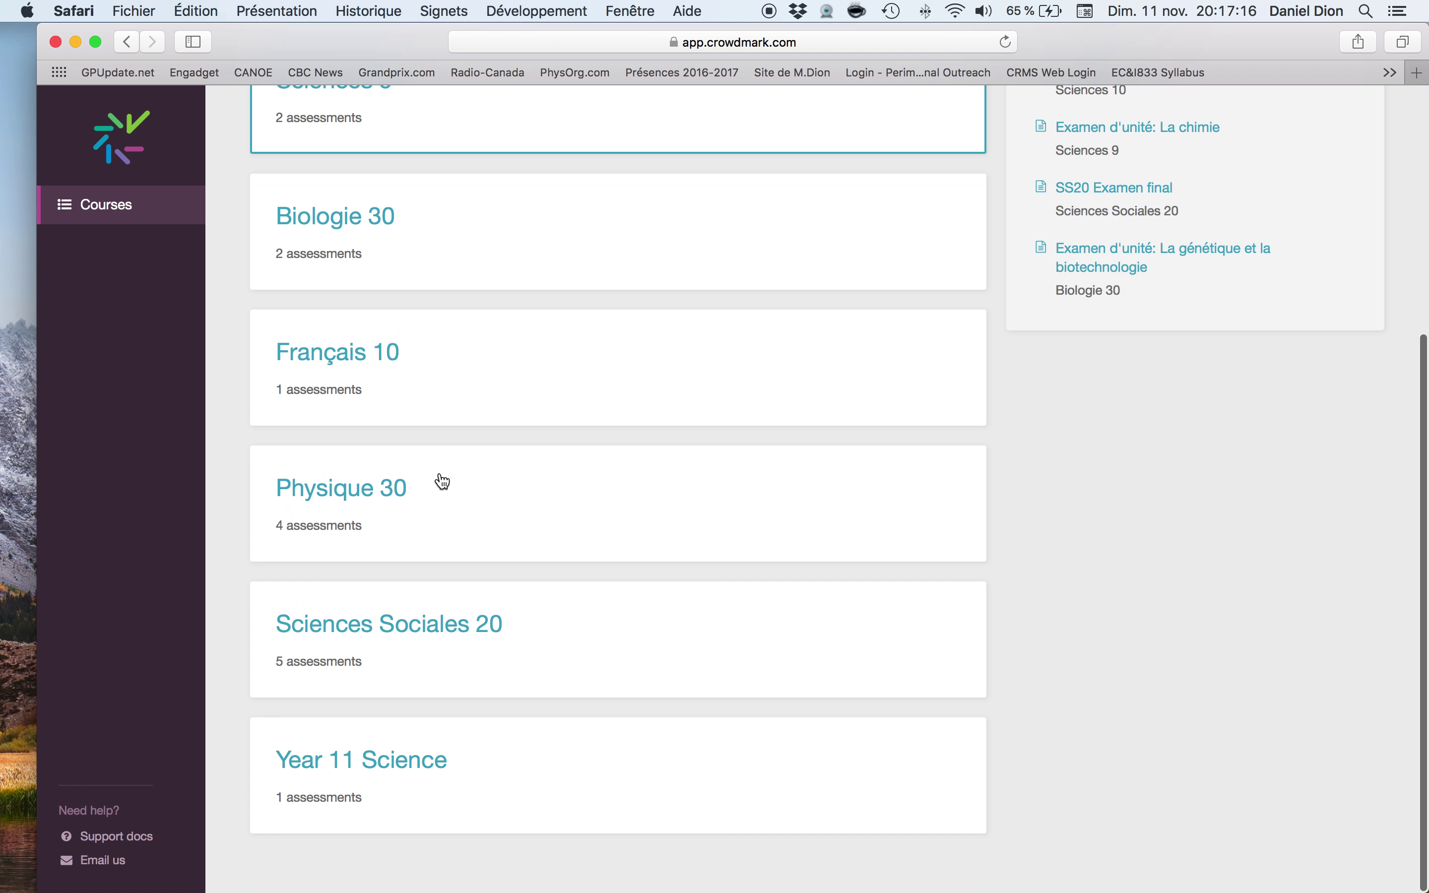
pyautogui.scroll(10, 442, 481)
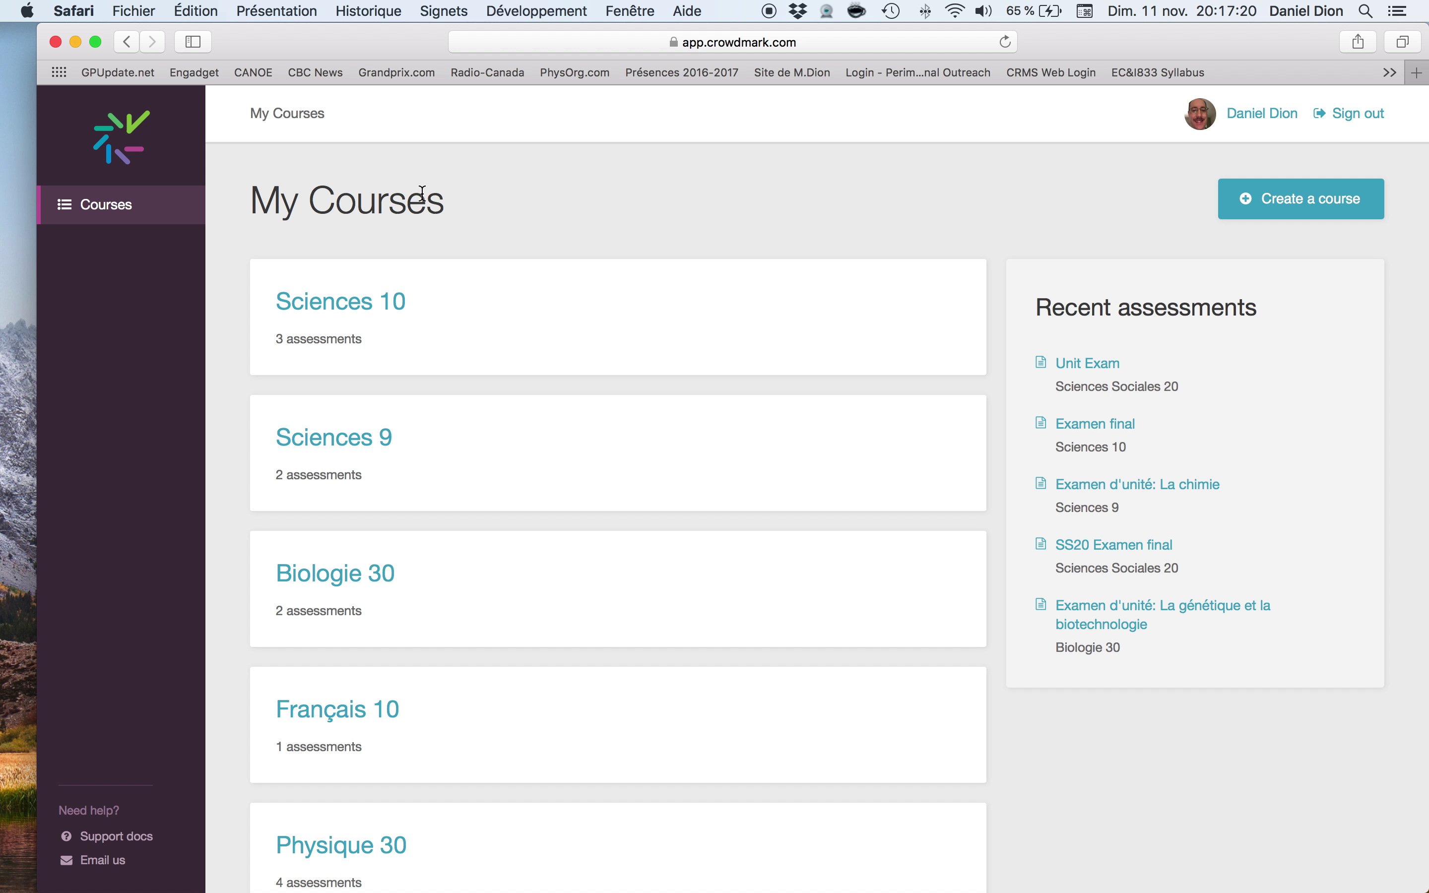
pyautogui.tripleClick(446, 207)
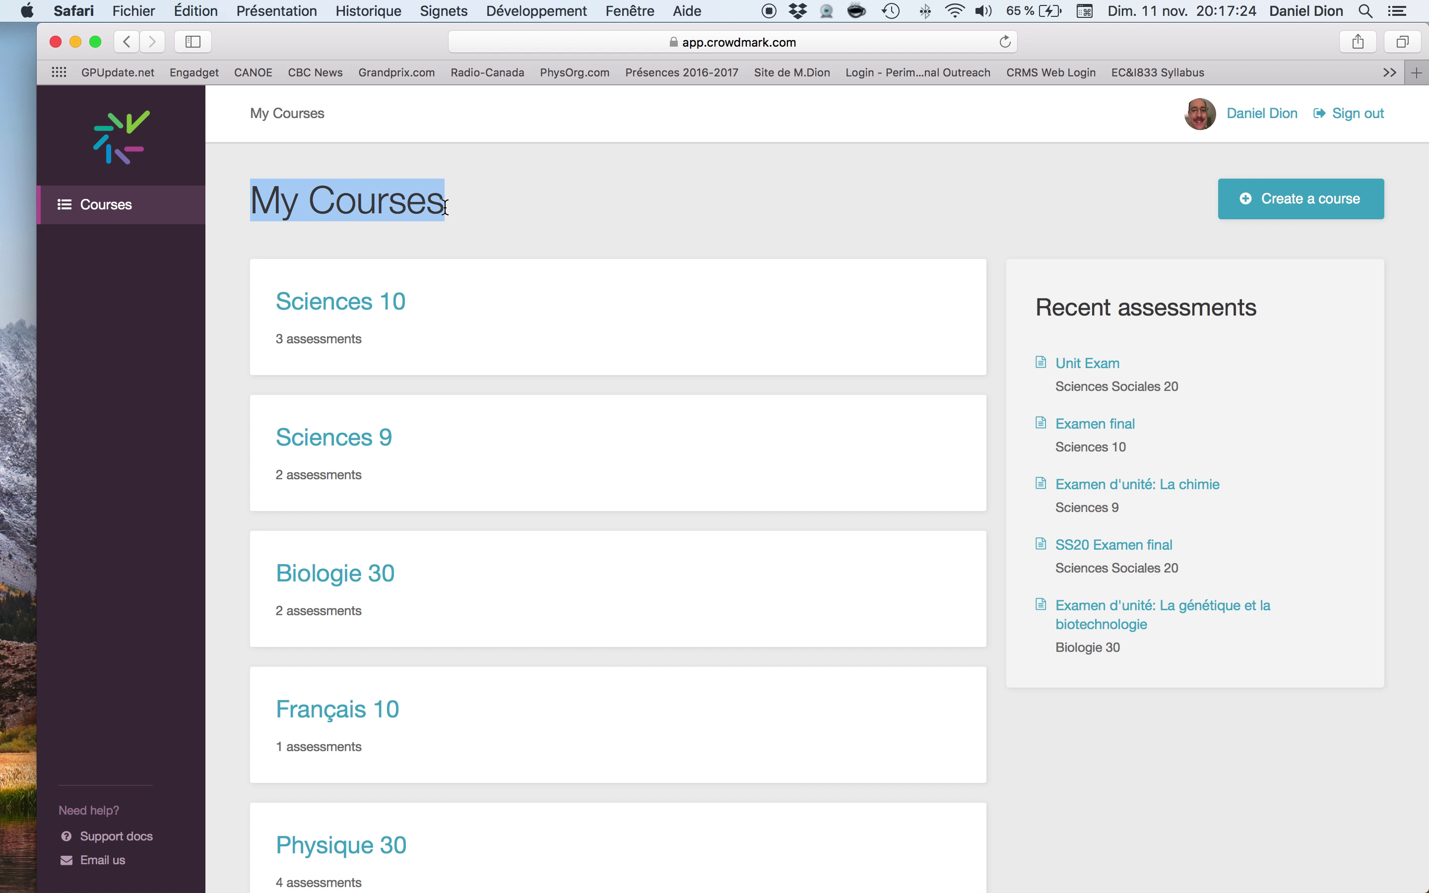
pyautogui.scroll(-10, 446, 207)
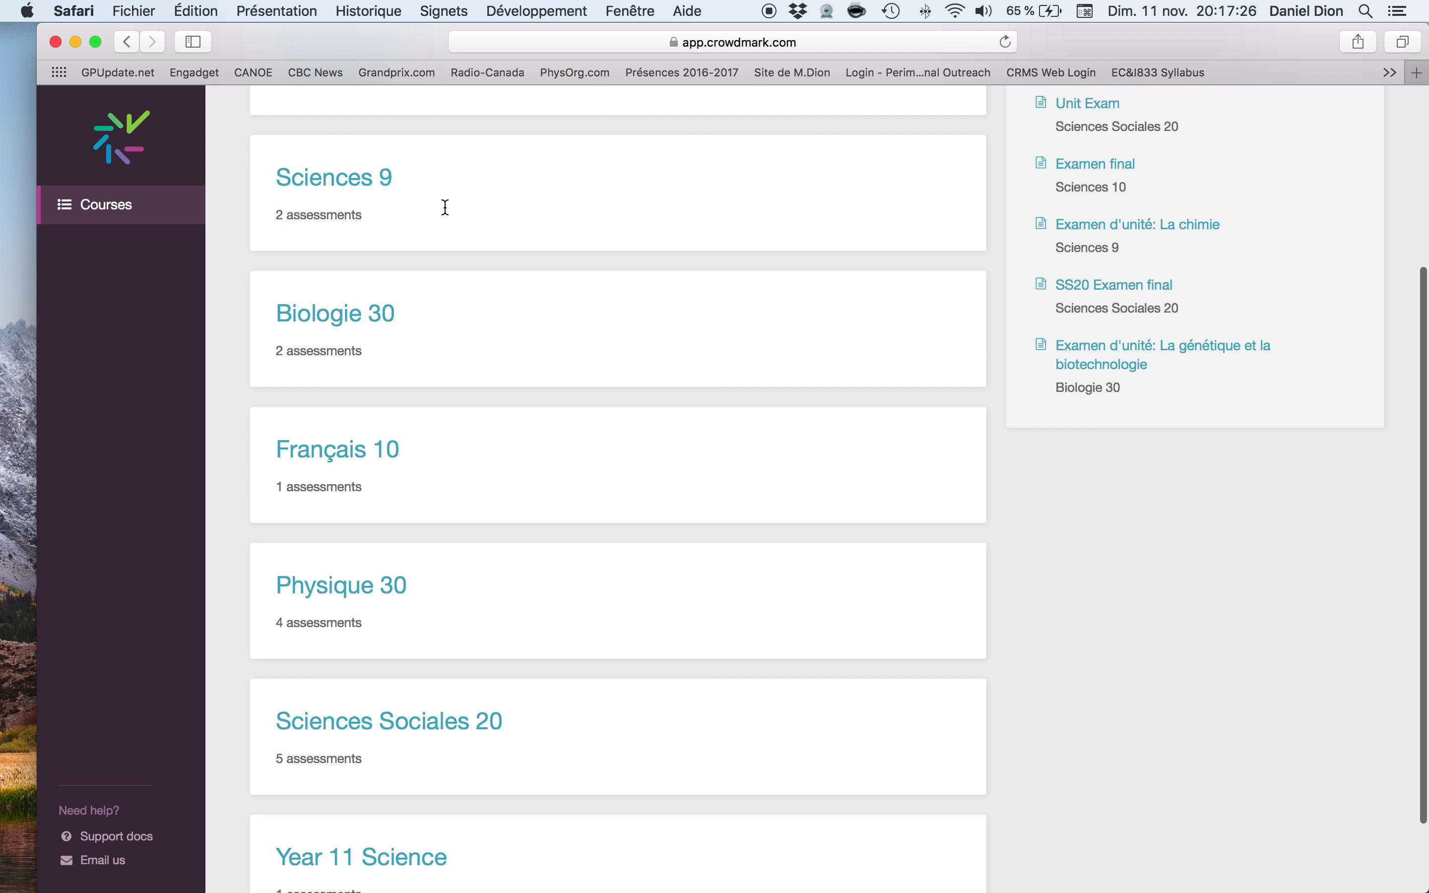
pyautogui.scroll(10, 446, 207)
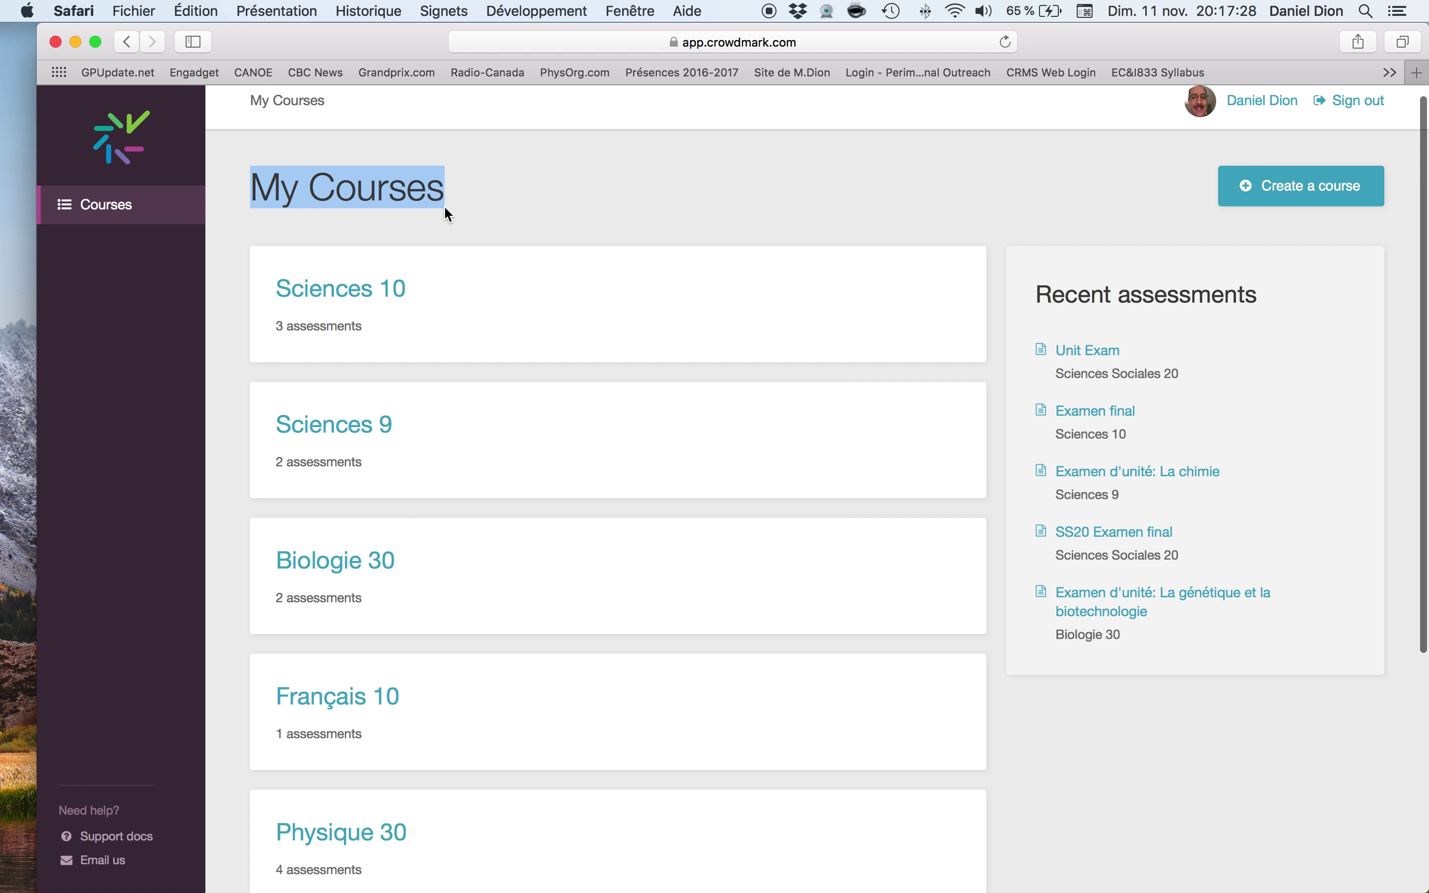
pyautogui.click(446, 207)
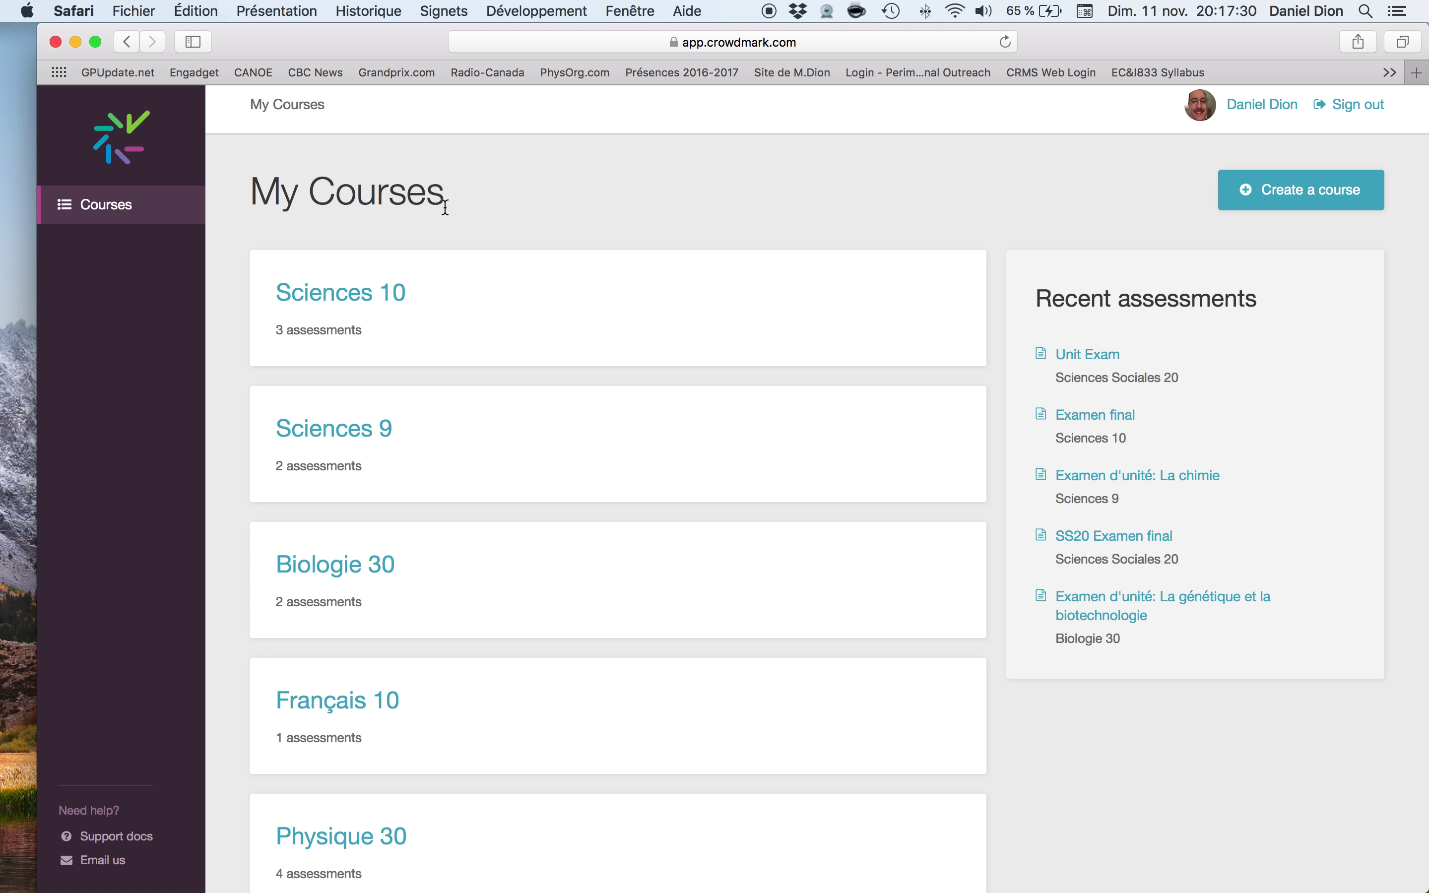
pyautogui.tripleClick(446, 207)
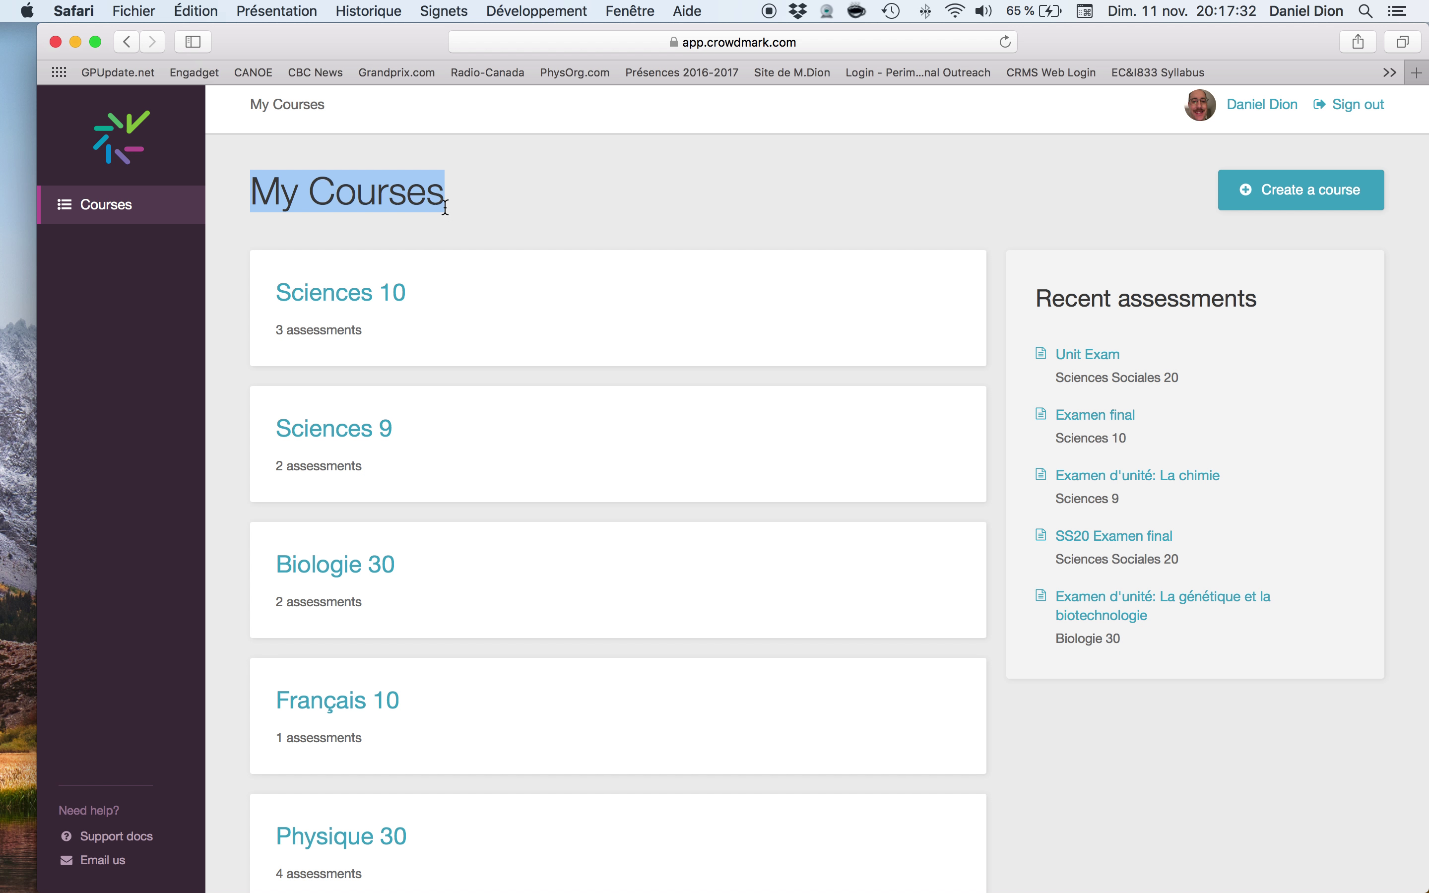
pyautogui.click(411, 204)
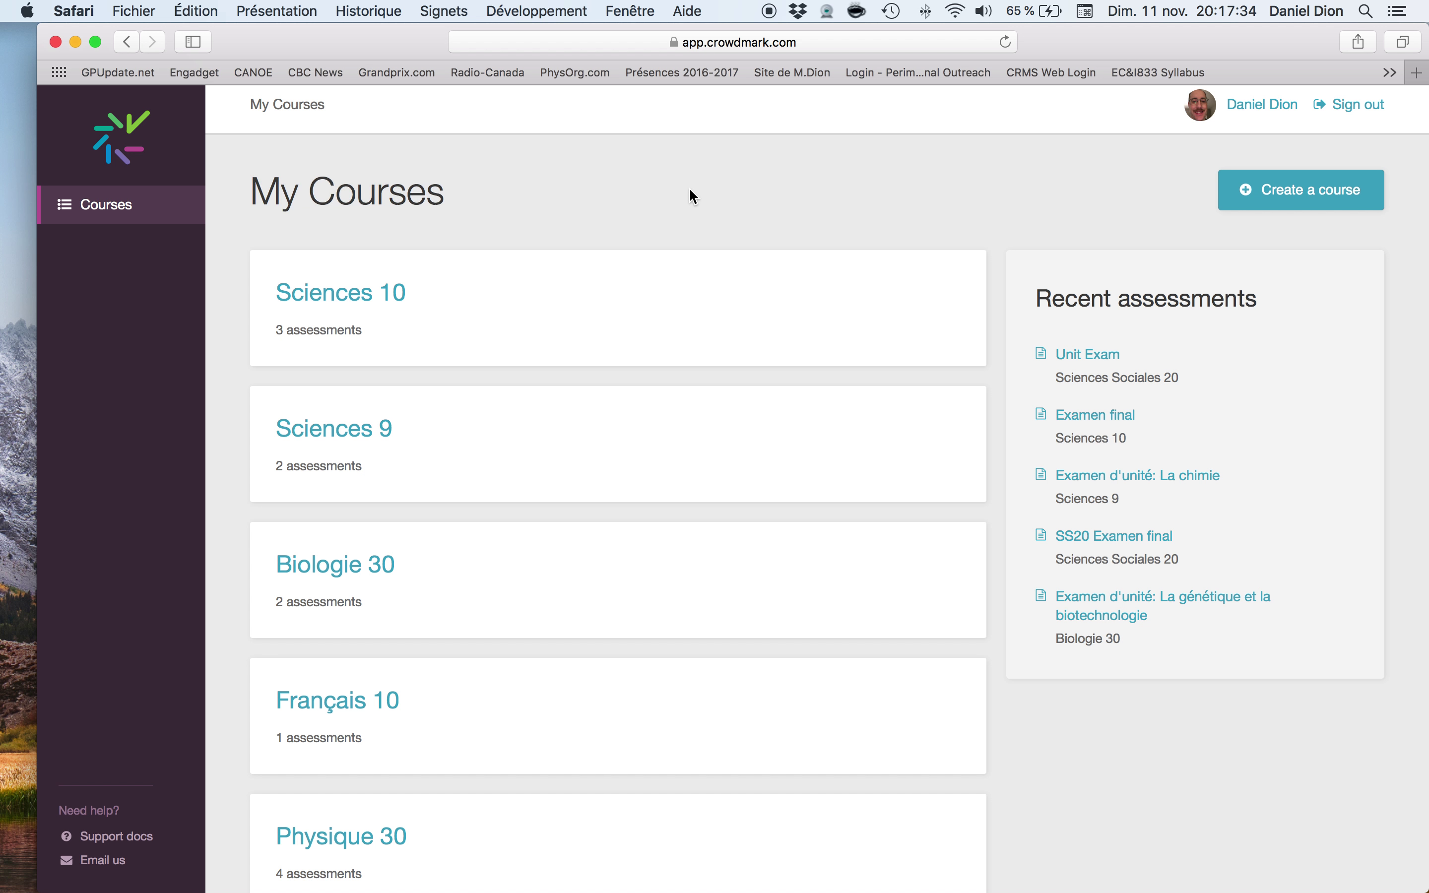